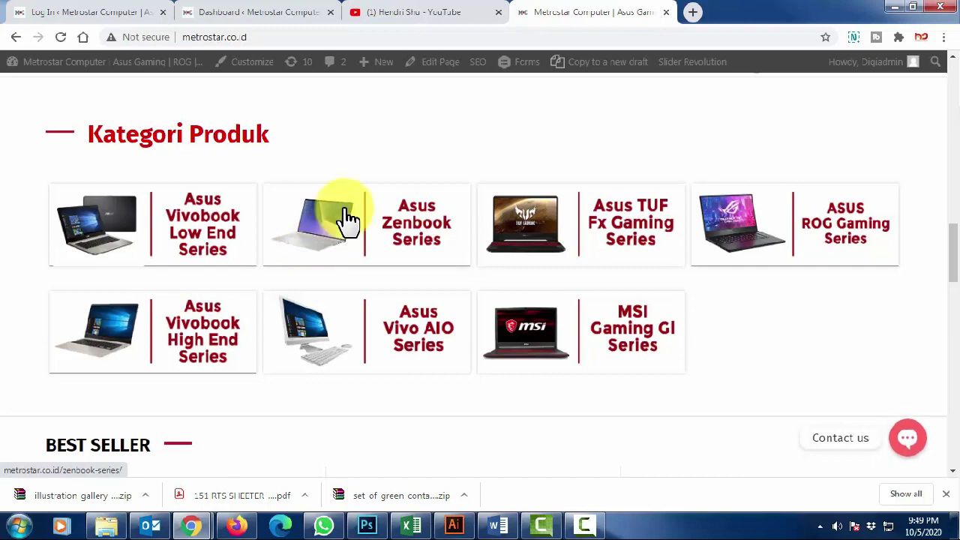
# Look over the homepage's navigation menu, product categories, best sellers, customer testimonials and latest article posts.
pyautogui.scroll(9, 346, 217)
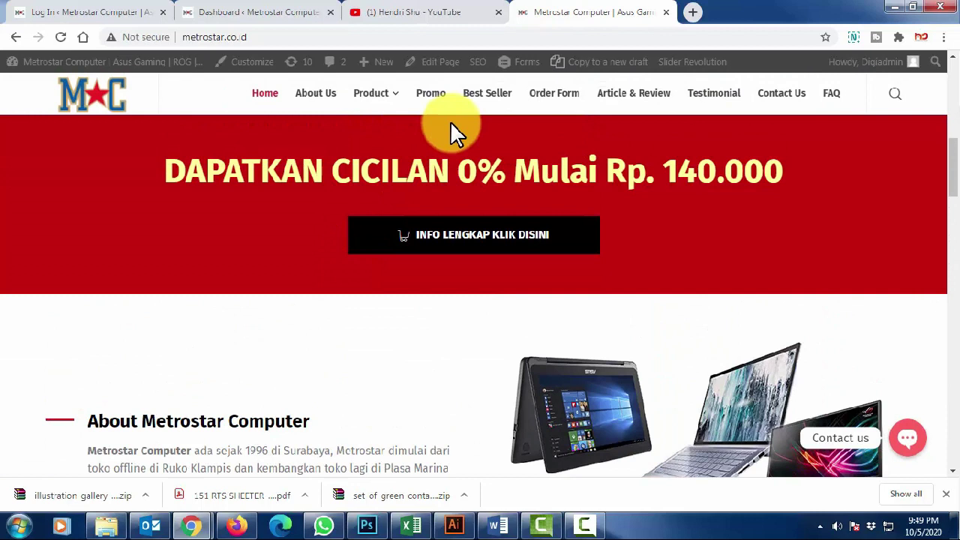
pyautogui.moveTo(402, 100)
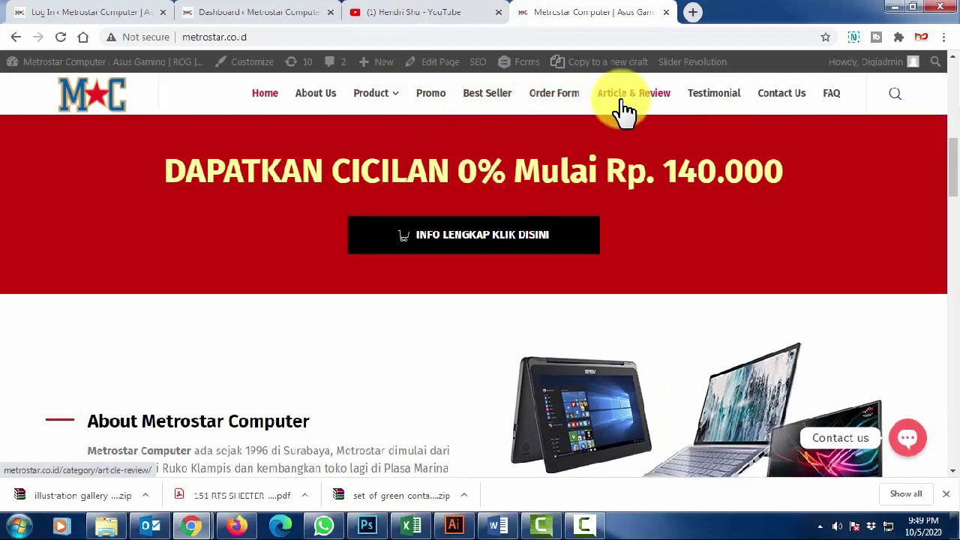
pyautogui.scroll(-15, 440, 387)
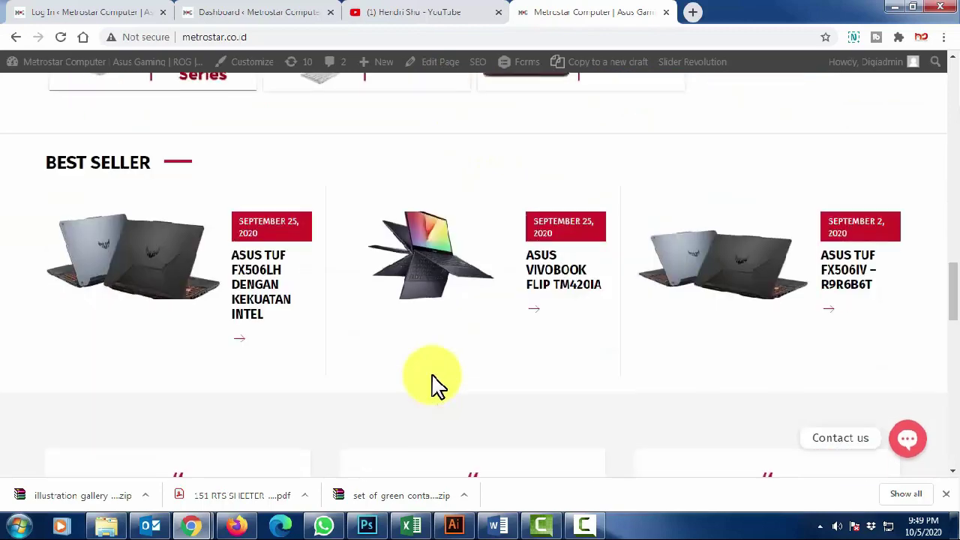
pyautogui.scroll(-6, 431, 382)
pyautogui.scroll(6, 430, 382)
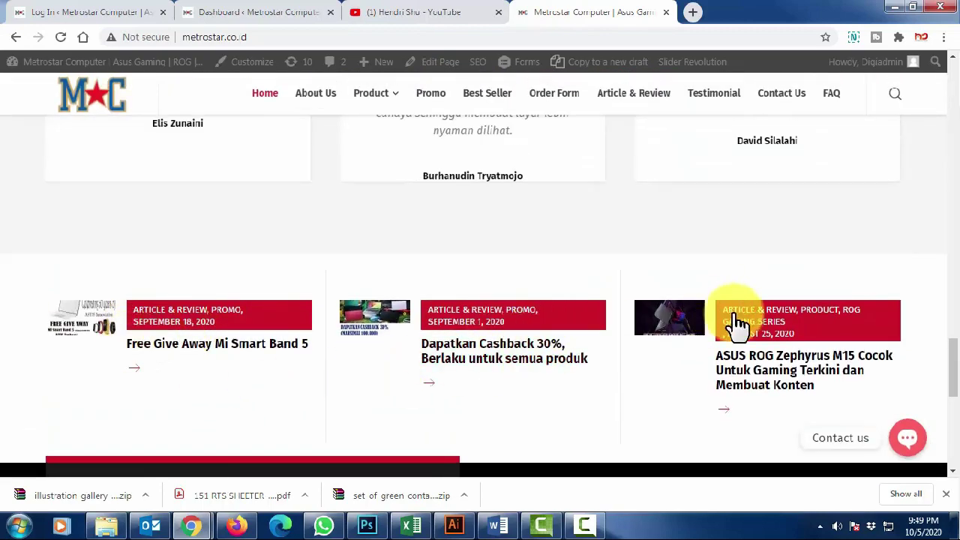
pyautogui.scroll(8, 610, 300)
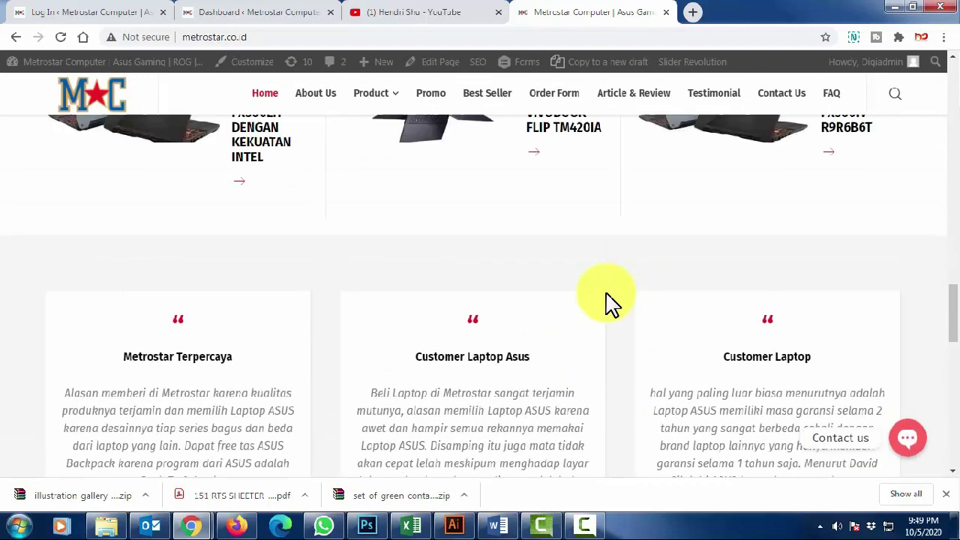
pyautogui.scroll(4, 611, 300)
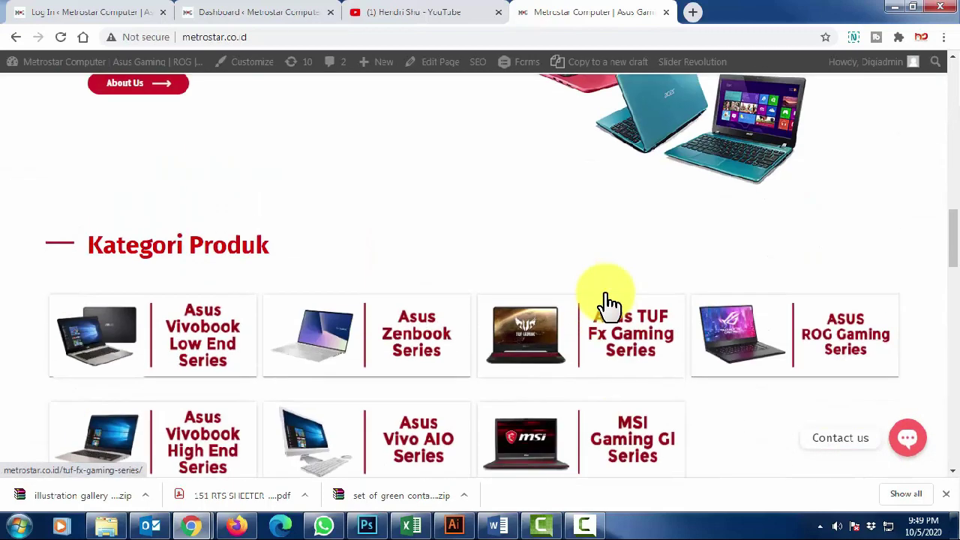
pyautogui.scroll(-2, 318, 307)
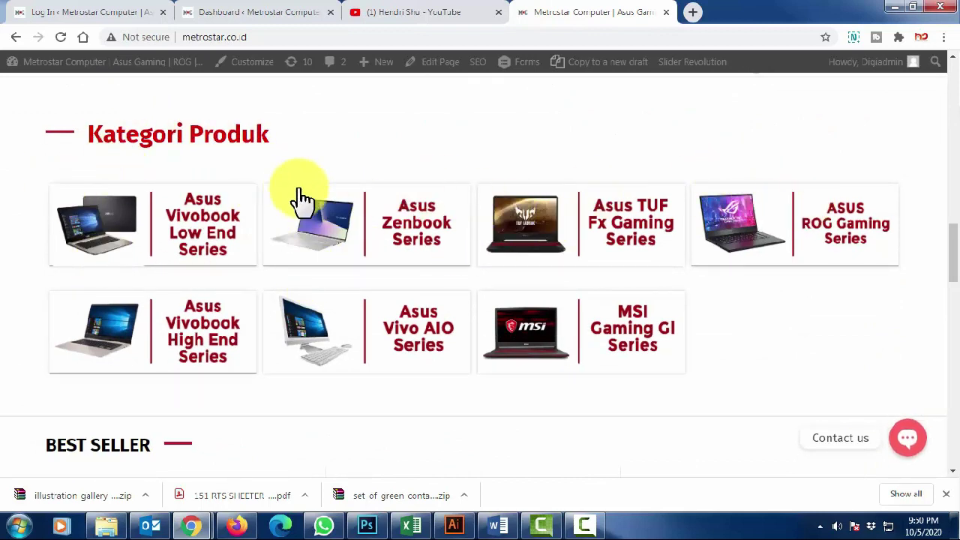
pyautogui.scroll(-1, 315, 214)
pyautogui.scroll(-4, 323, 218)
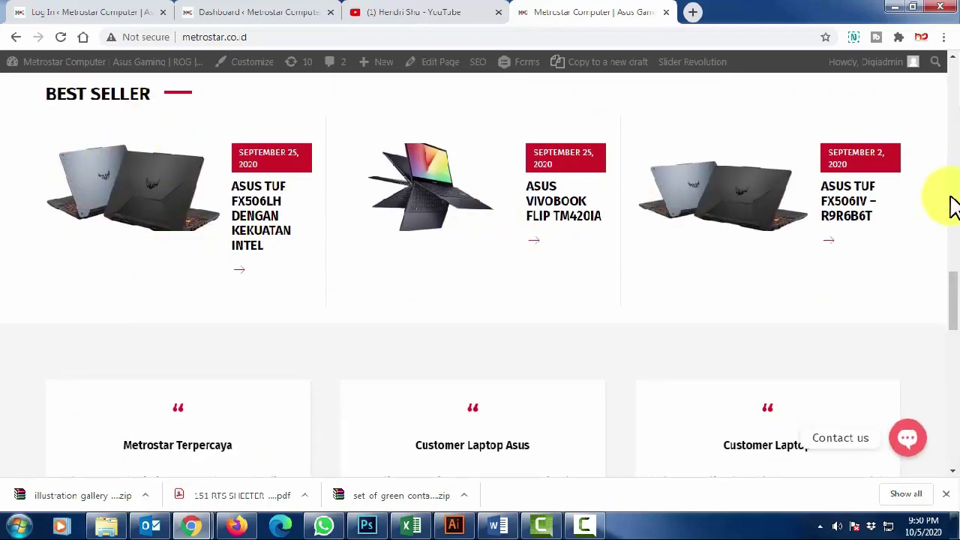
pyautogui.scroll(-4, 540, 210)
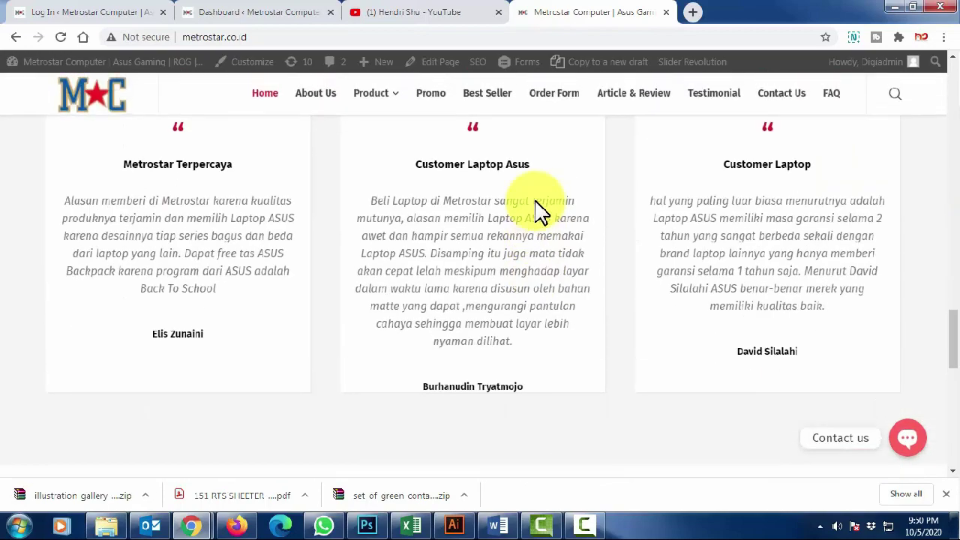
pyautogui.scroll(-2, 540, 213)
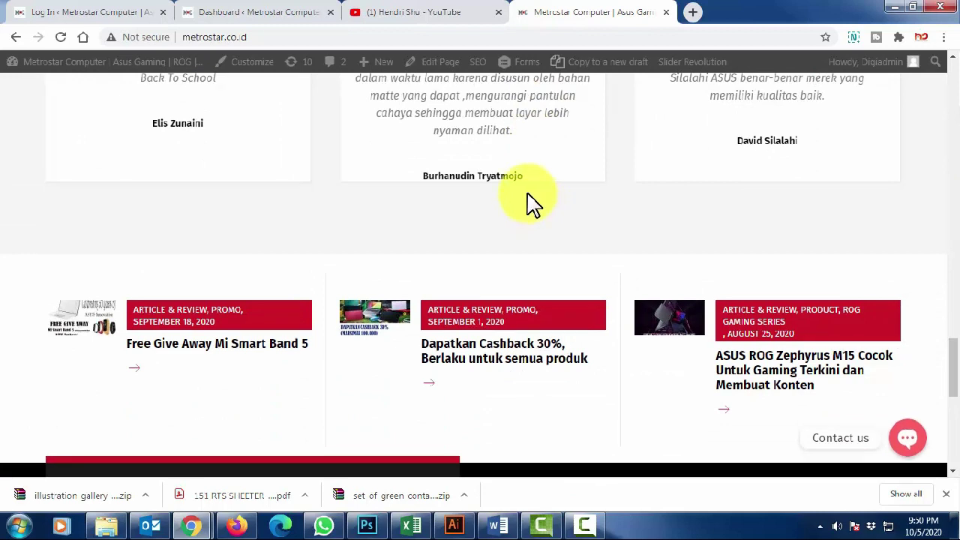
pyautogui.scroll(-1, 529, 204)
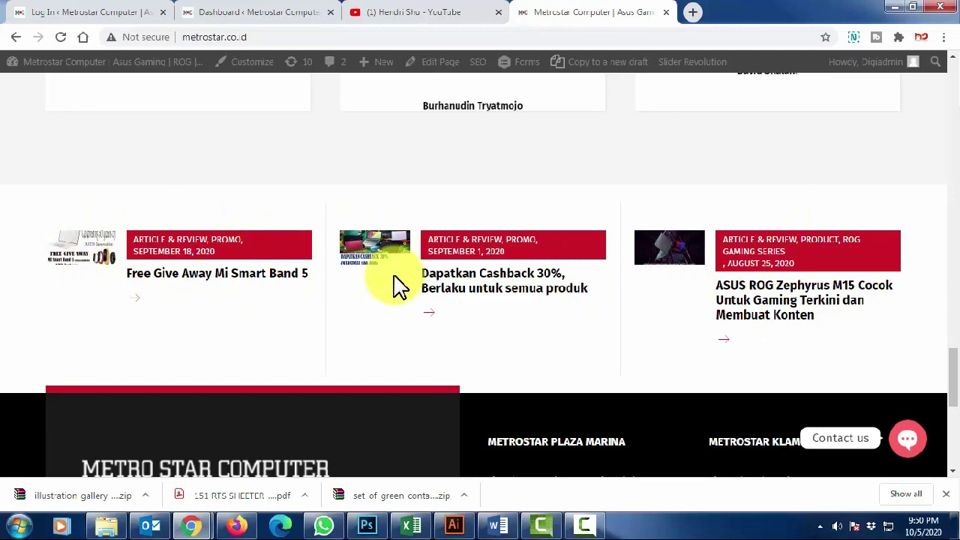
pyautogui.scroll(5, 582, 184)
pyautogui.scroll(5, 593, 173)
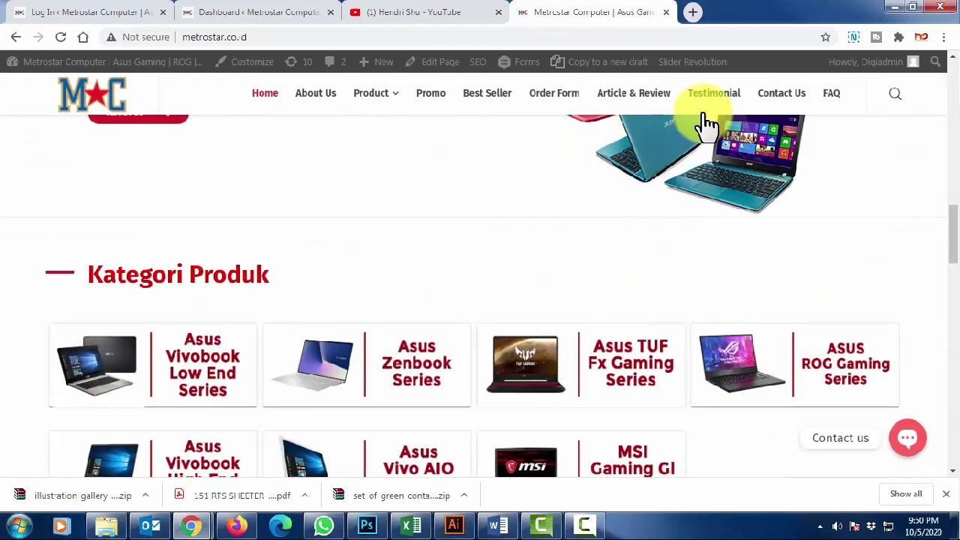
# Open the Article & Review page and browse its posts from the Mi Smart Band 5 giveaway to the ROG Zephyrus M15 article.
pyautogui.click(630, 93)
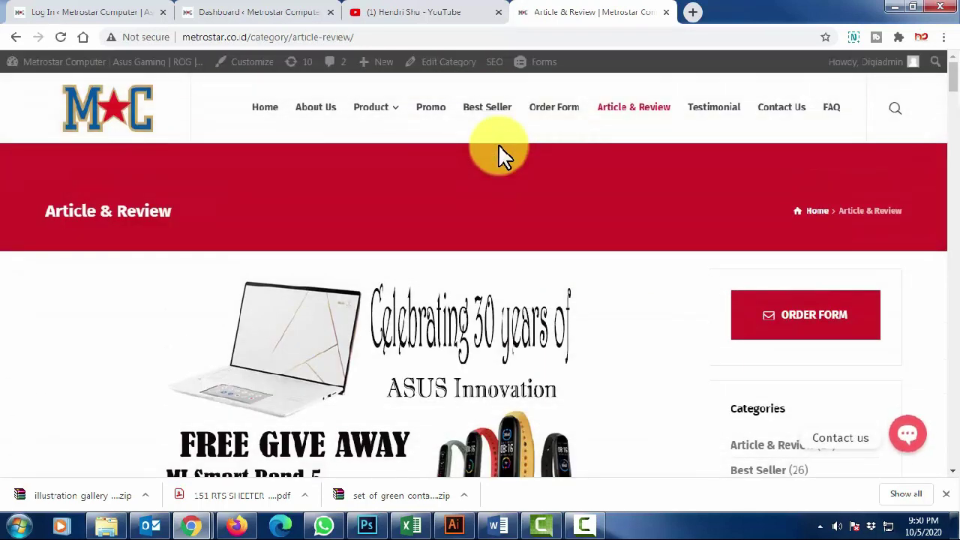
pyautogui.scroll(-5, 456, 192)
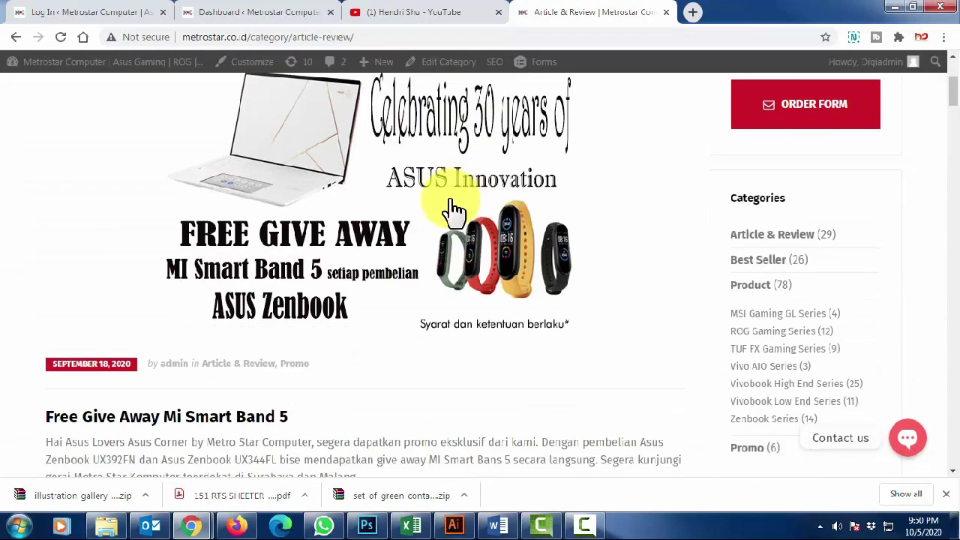
pyautogui.scroll(-2, 449, 214)
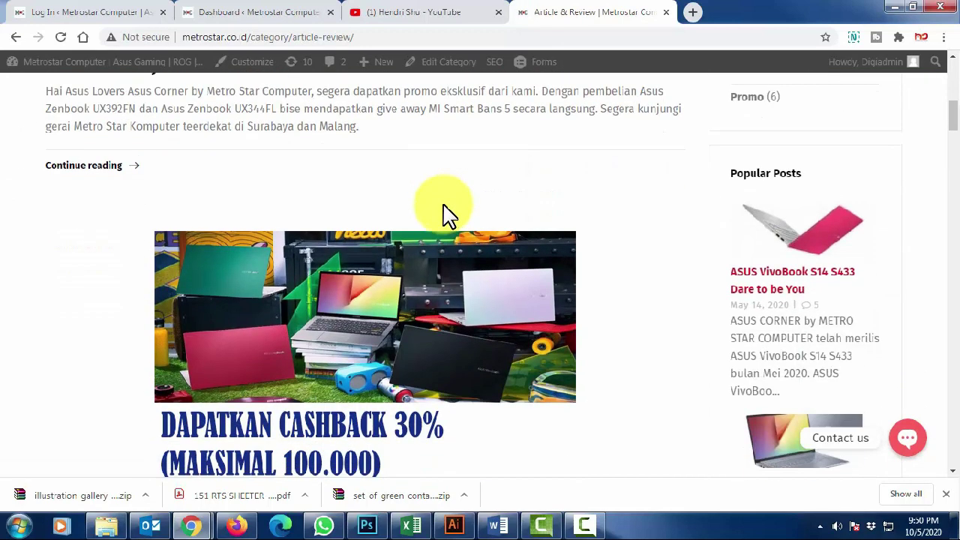
pyautogui.scroll(-5, 445, 214)
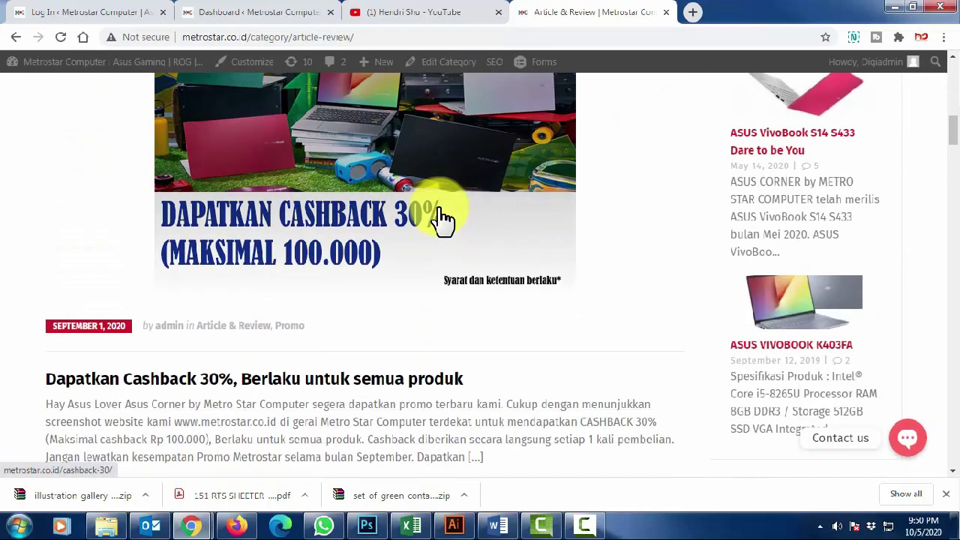
pyautogui.scroll(-4, 439, 221)
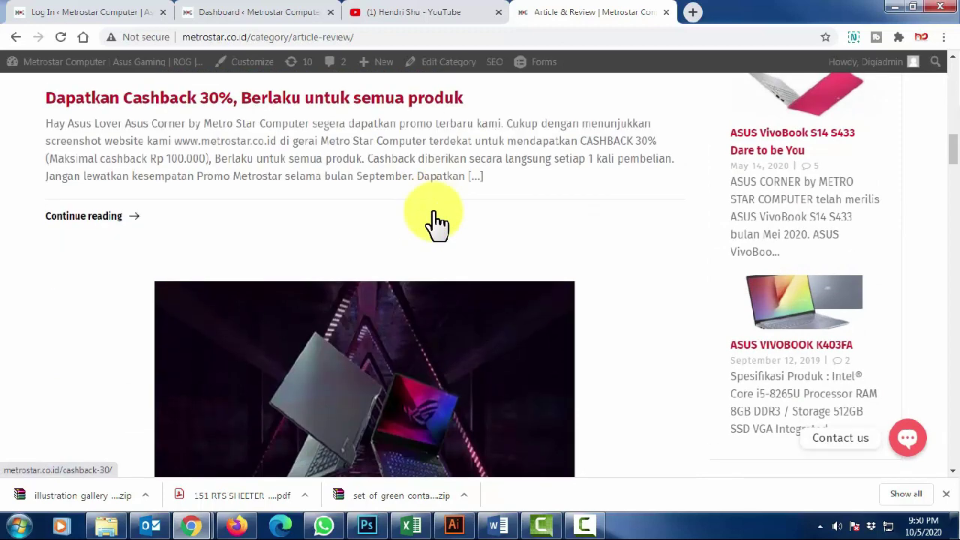
pyautogui.scroll(-2, 426, 225)
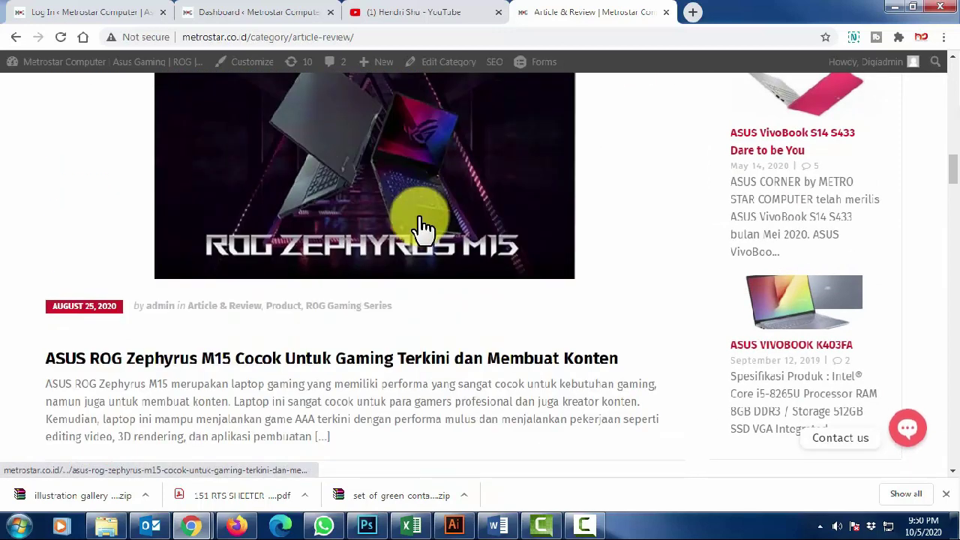
pyautogui.scroll(-6, 420, 225)
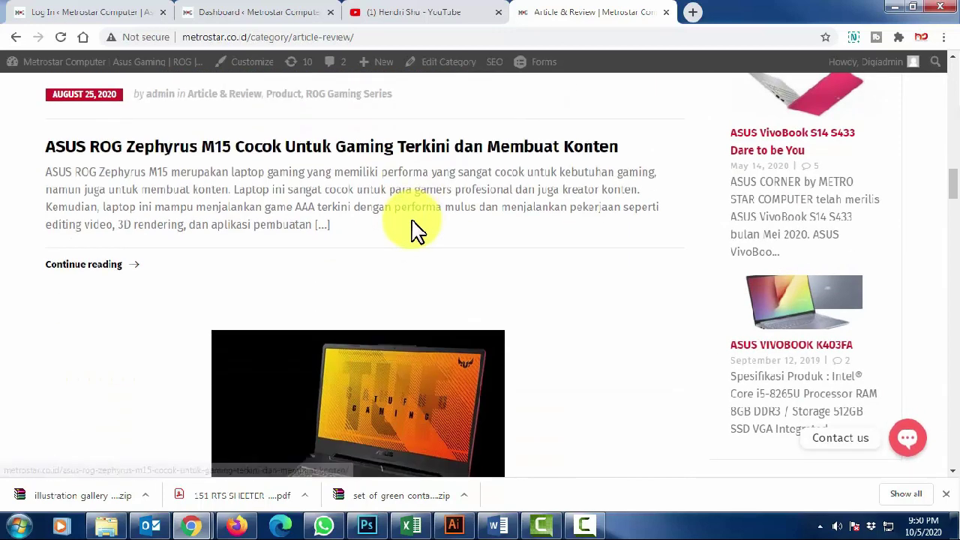
pyautogui.scroll(12, 412, 218)
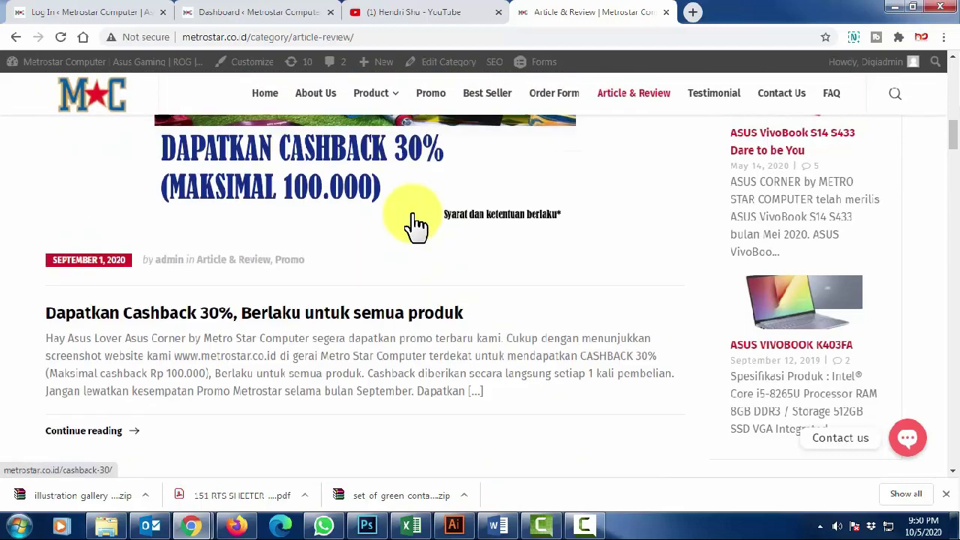
pyautogui.scroll(8, 413, 213)
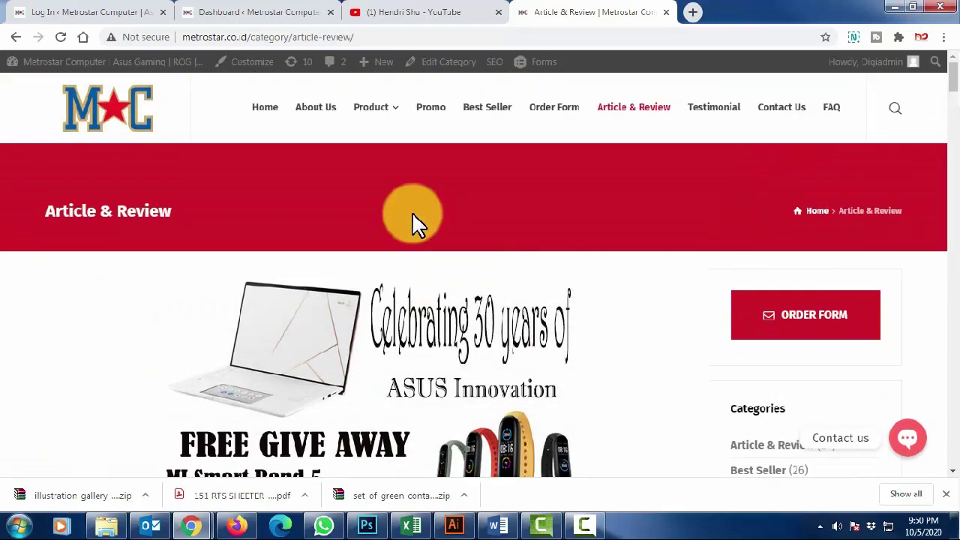
# Highlight the Article & Review page's web address and look at the Mi Smart Band 5 giveaway post again.
pyautogui.click(378, 37)
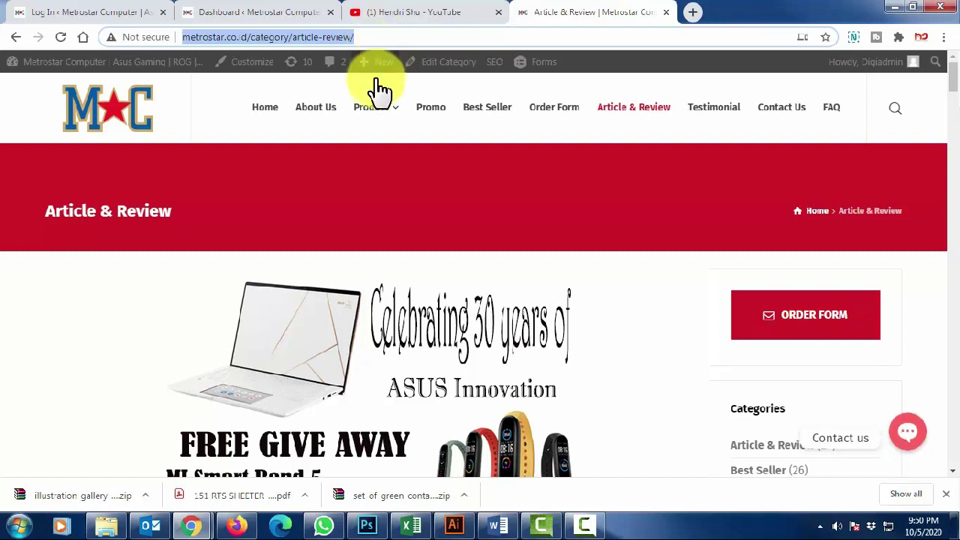
pyautogui.scroll(-1, 317, 188)
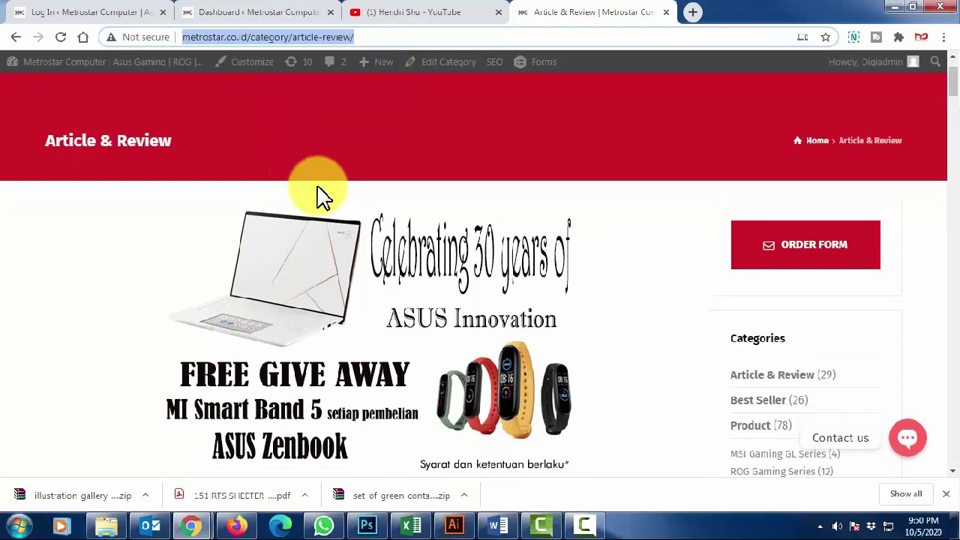
pyautogui.scroll(-4, 317, 197)
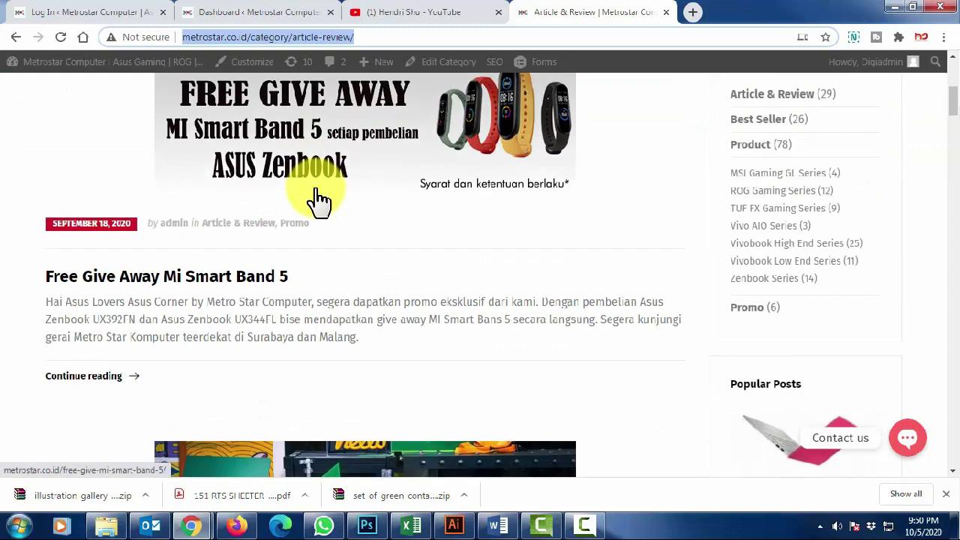
pyautogui.scroll(5, 319, 199)
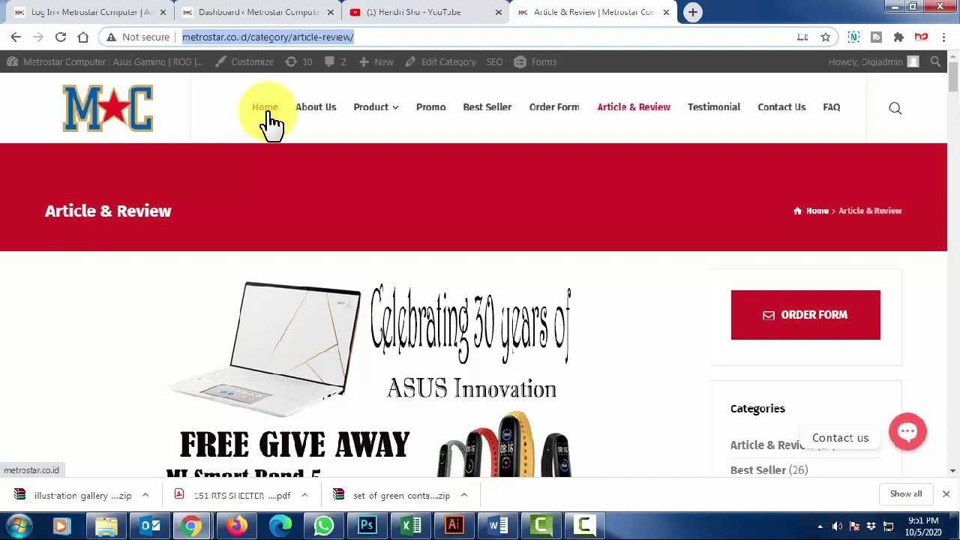
# Return to the site's homepage, glance at the open login page, and view the homepage down to the product categories.
pyautogui.click(269, 113)
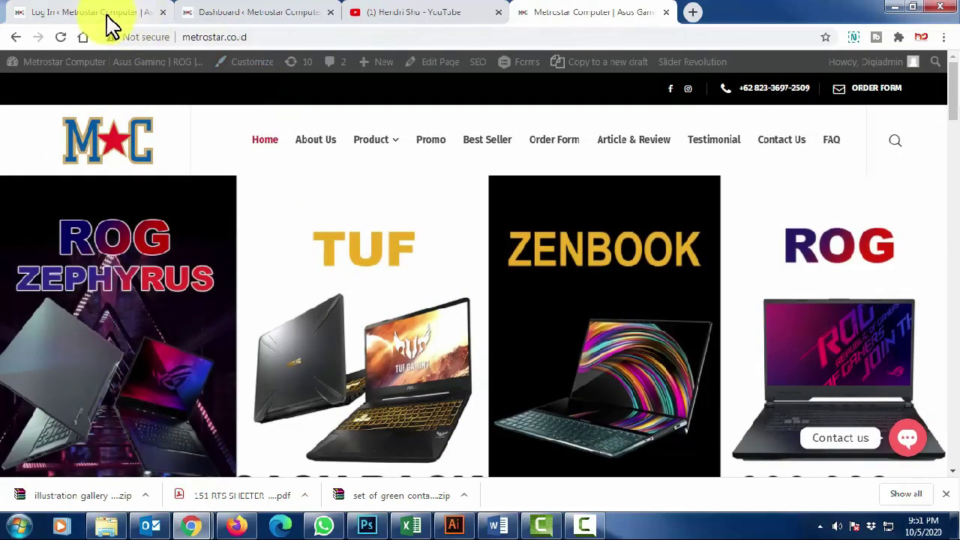
pyautogui.click(102, 15)
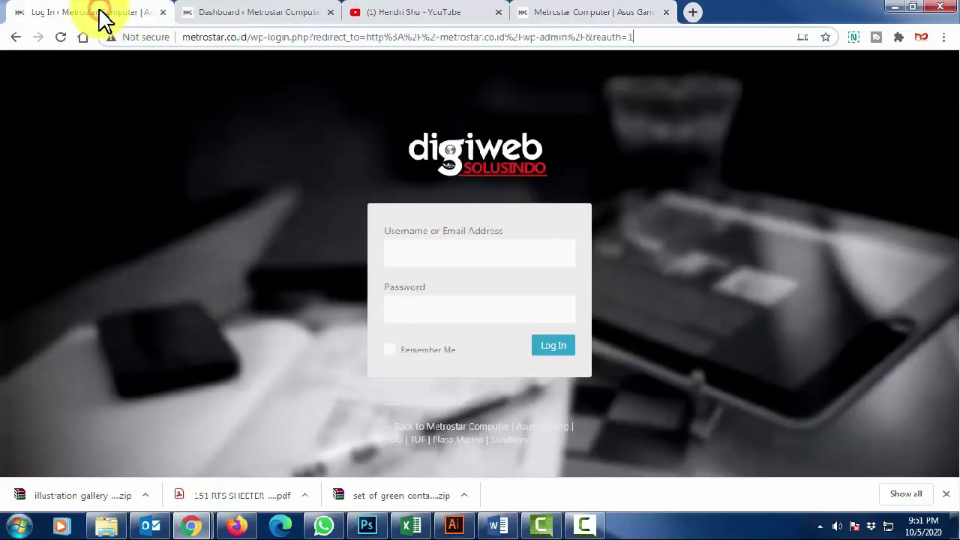
pyautogui.click(583, 17)
pyautogui.scroll(-10, 278, 201)
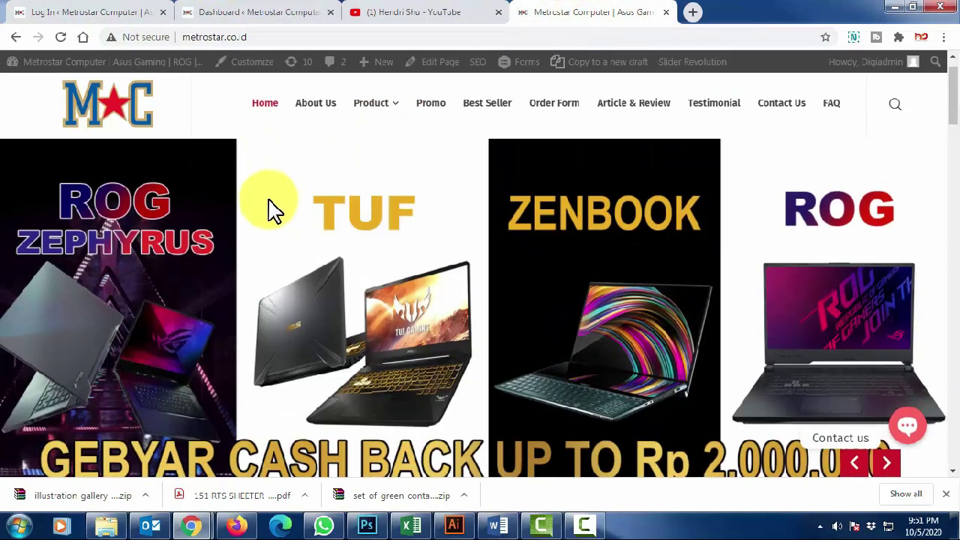
pyautogui.scroll(-3, 214, 392)
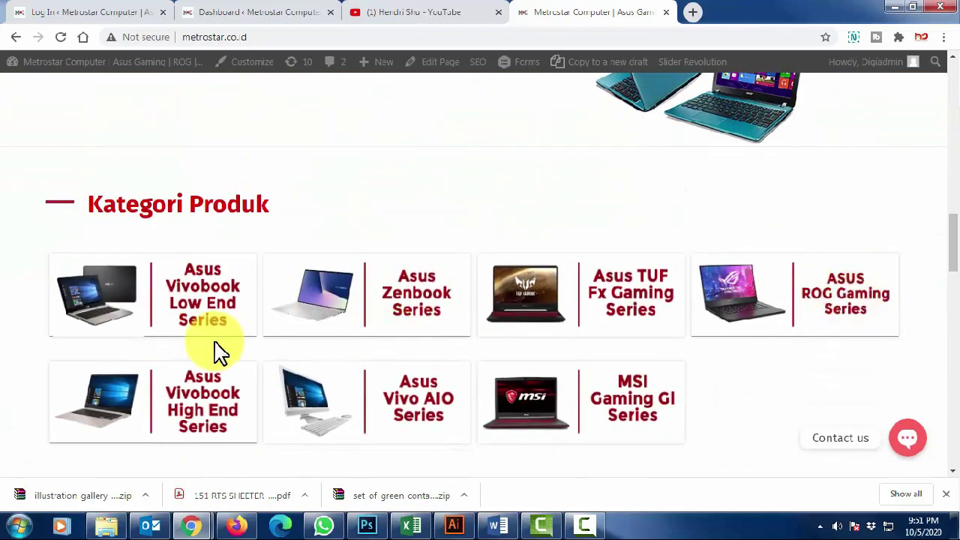
# Load metrostar.co.id/wp-admin in the browser tab that holds the login page.
pyautogui.click(109, 10)
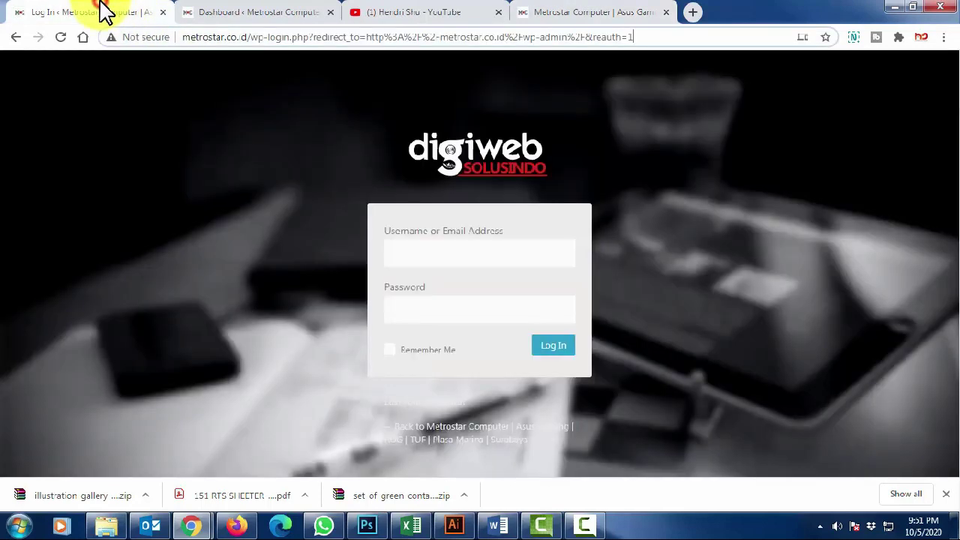
pyautogui.click(251, 45)
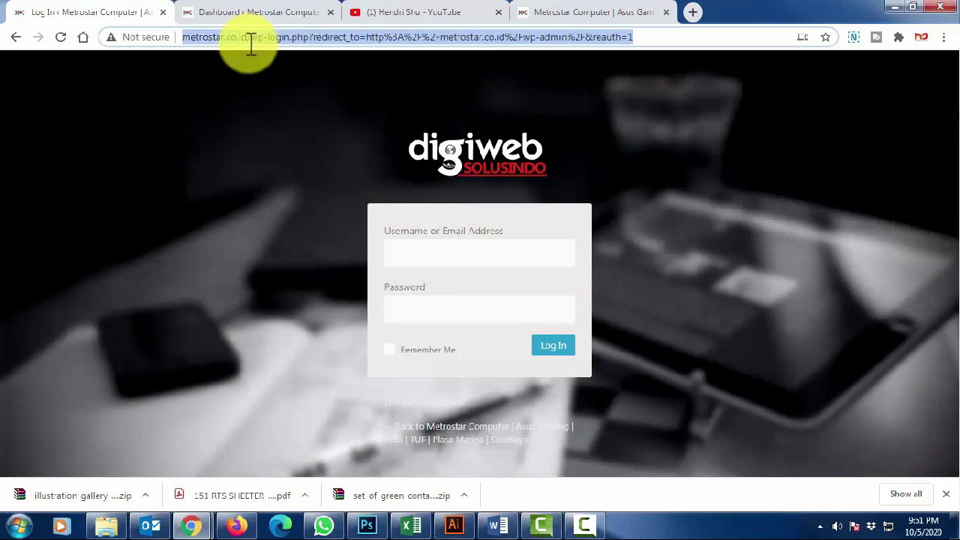
pyautogui.write('mes')
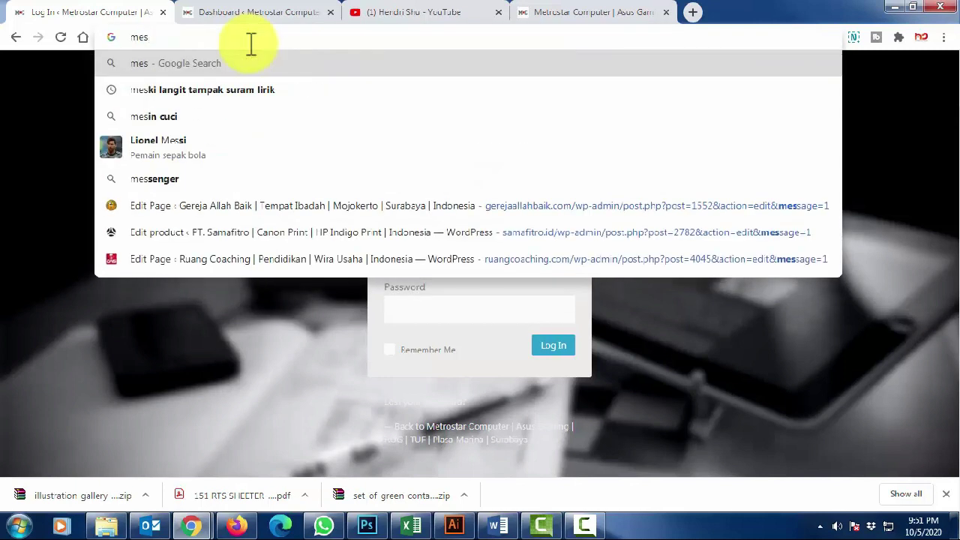
pyautogui.press('BackSpace')
pyautogui.write('t')
pyautogui.press('Right')
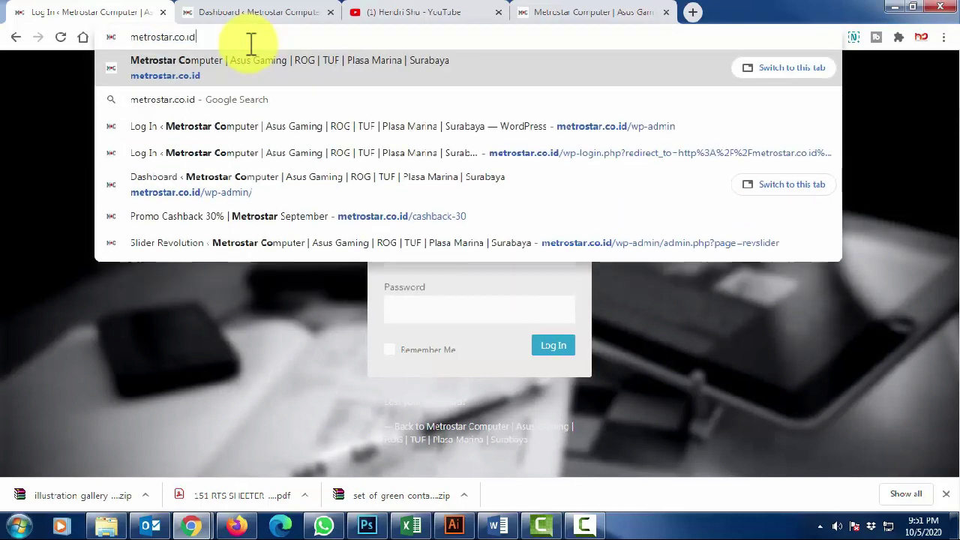
pyautogui.write('/wp-a')
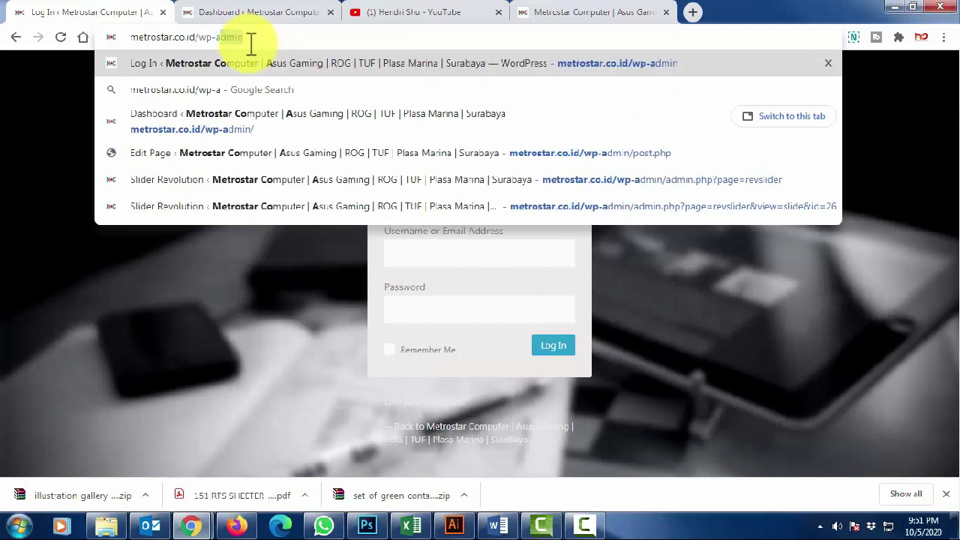
pyautogui.write('dmin')
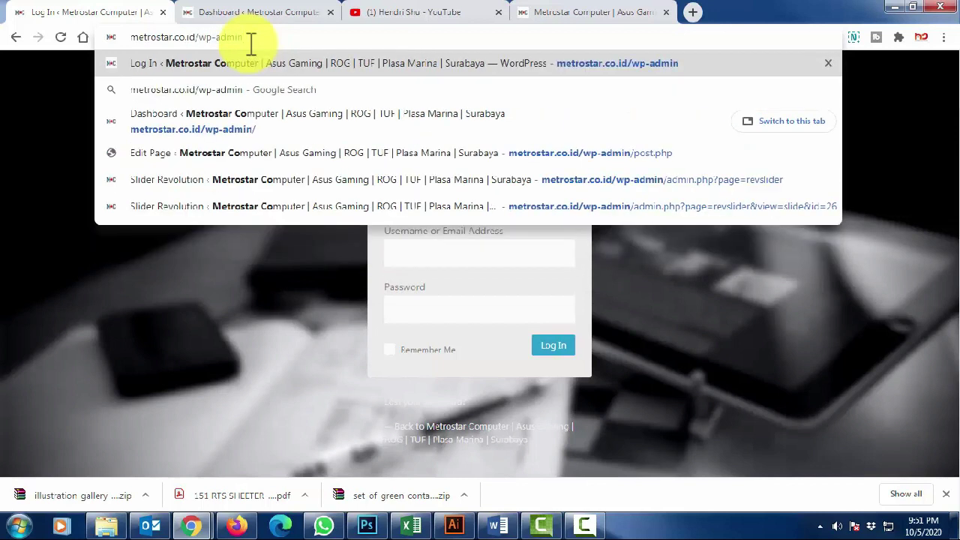
pyautogui.press('Return')
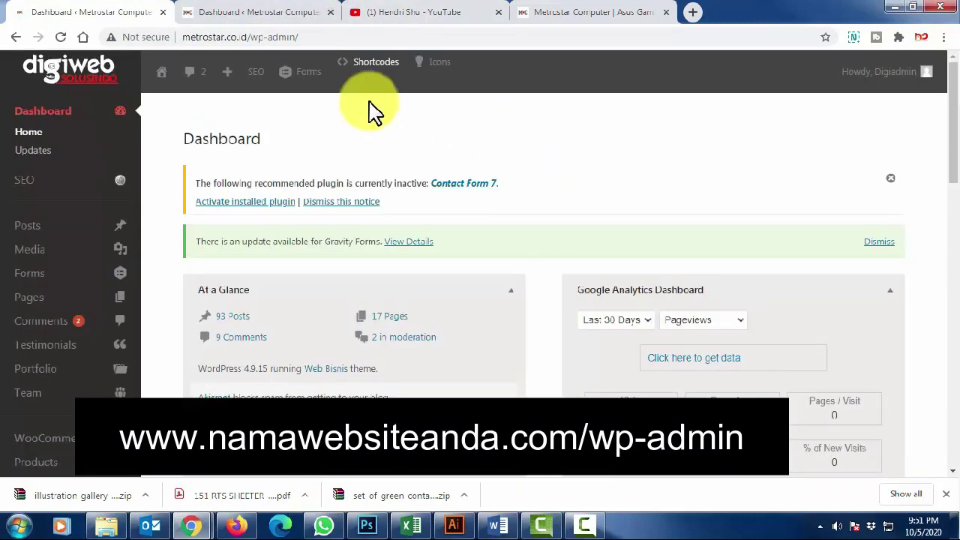
# Log out of the WordPress admin, close the duplicate Dashboard tab and return to the login page.
pyautogui.moveTo(226, 81)
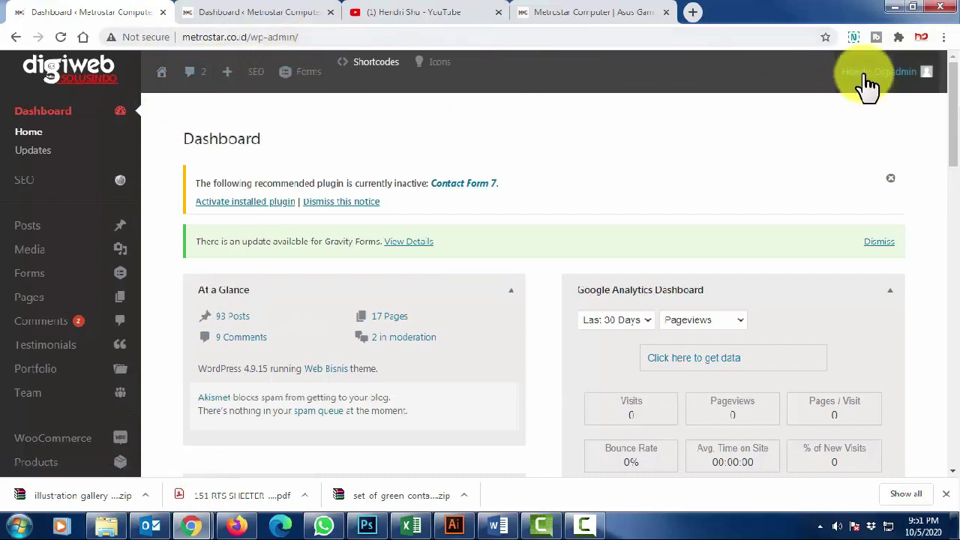
pyautogui.moveTo(868, 81)
pyautogui.click(850, 159)
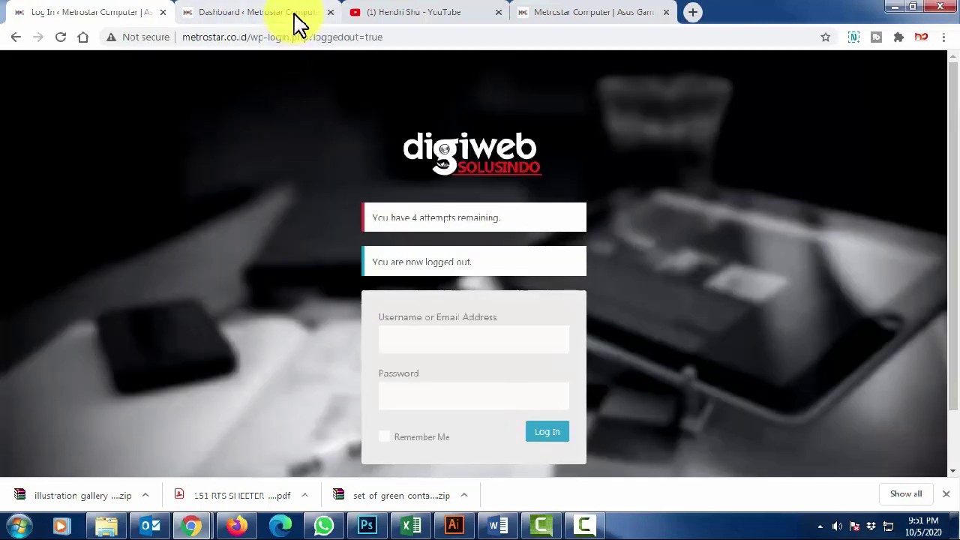
pyautogui.click(292, 12)
pyautogui.click(330, 12)
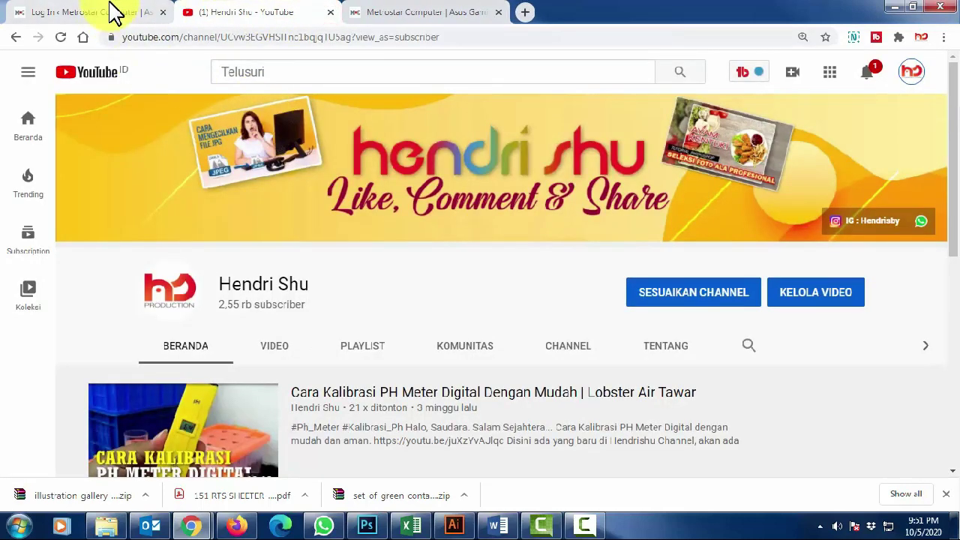
pyautogui.click(109, 11)
# Look over the login page, including its web address, logo, and username and password fields.
pyautogui.scroll(-2, 631, 185)
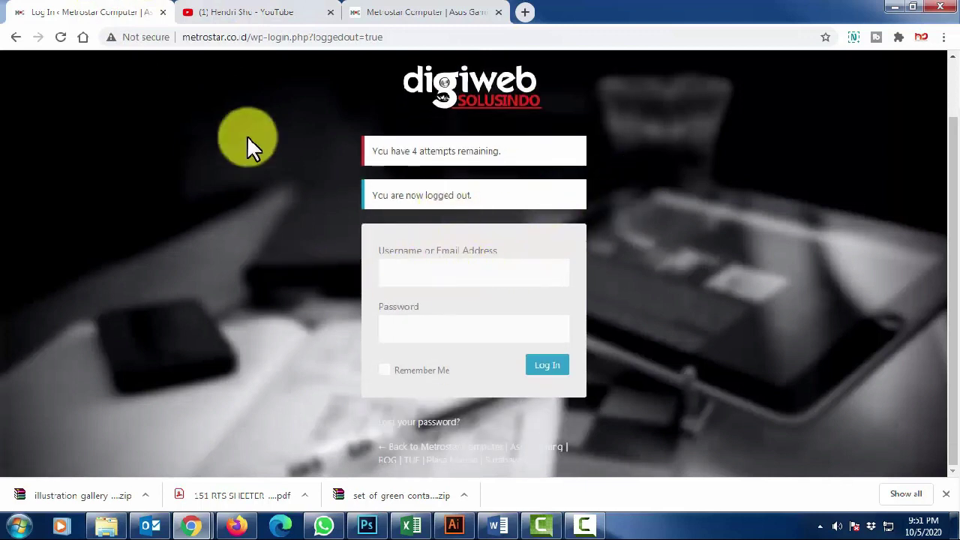
pyautogui.click(256, 35)
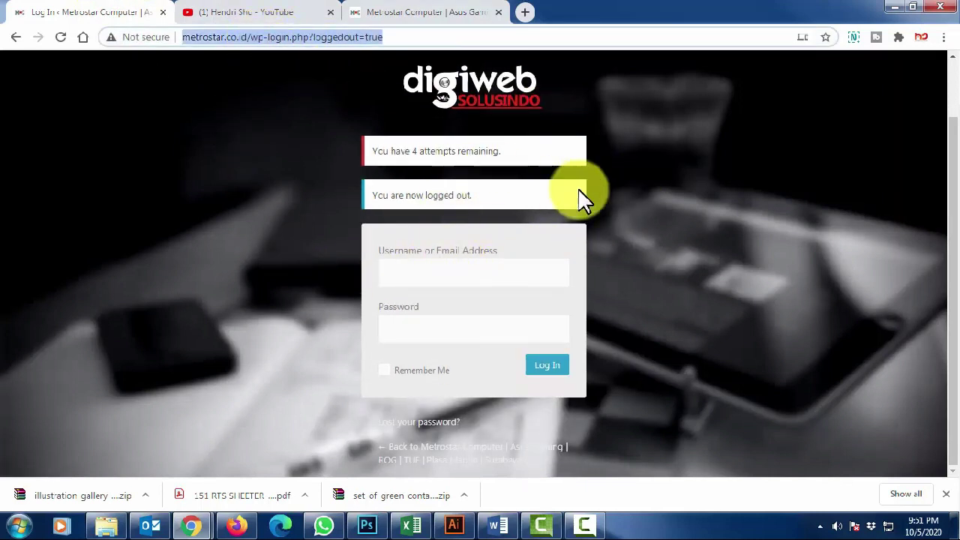
pyautogui.click(676, 172)
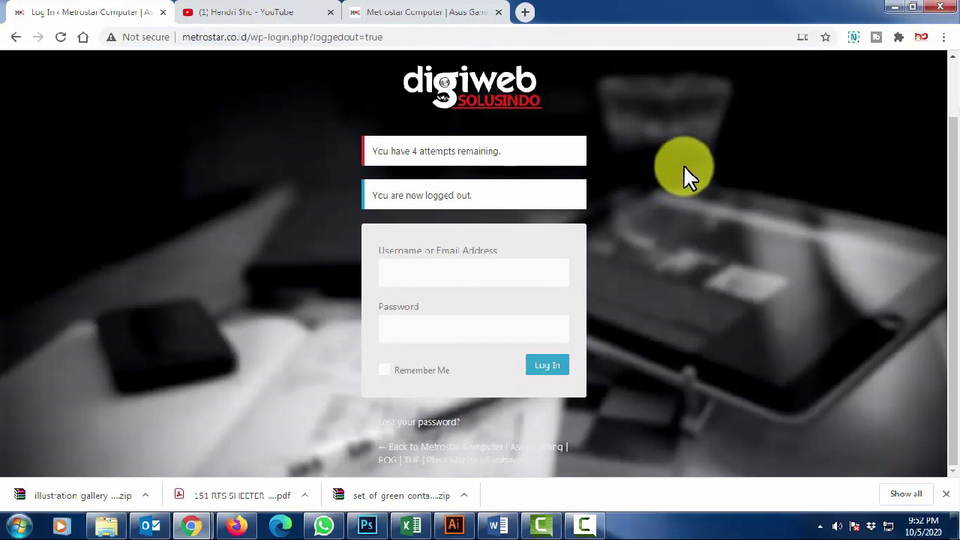
pyautogui.scroll(1, 682, 166)
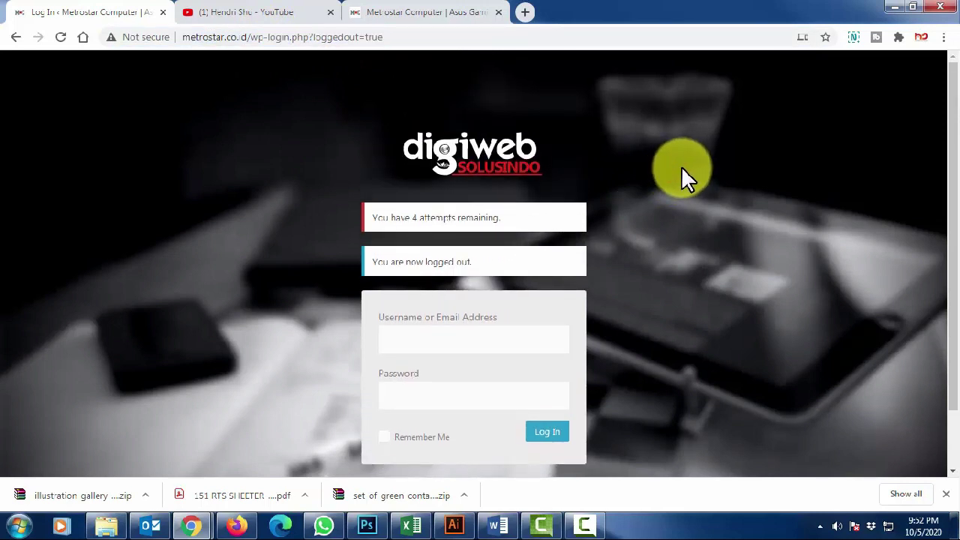
pyautogui.scroll(-1, 680, 168)
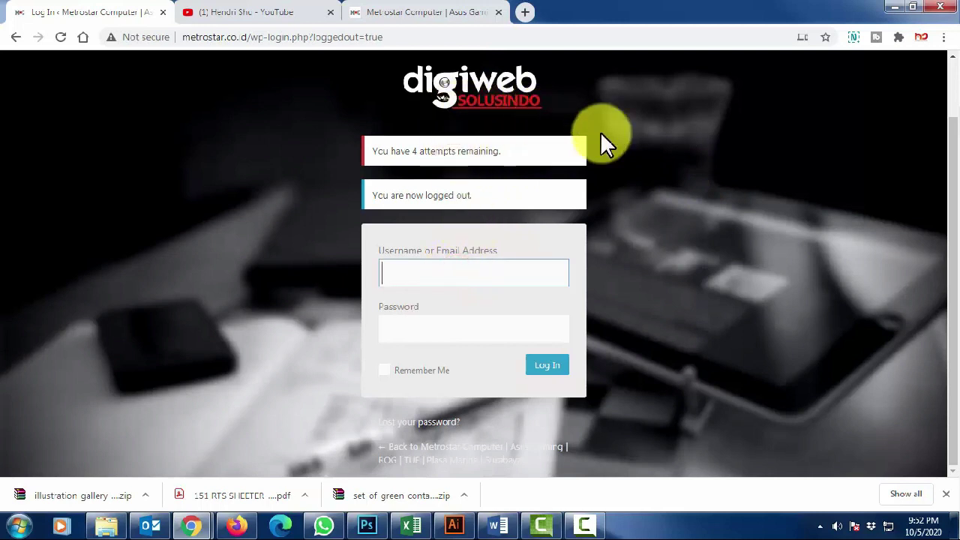
pyautogui.scroll(1, 648, 168)
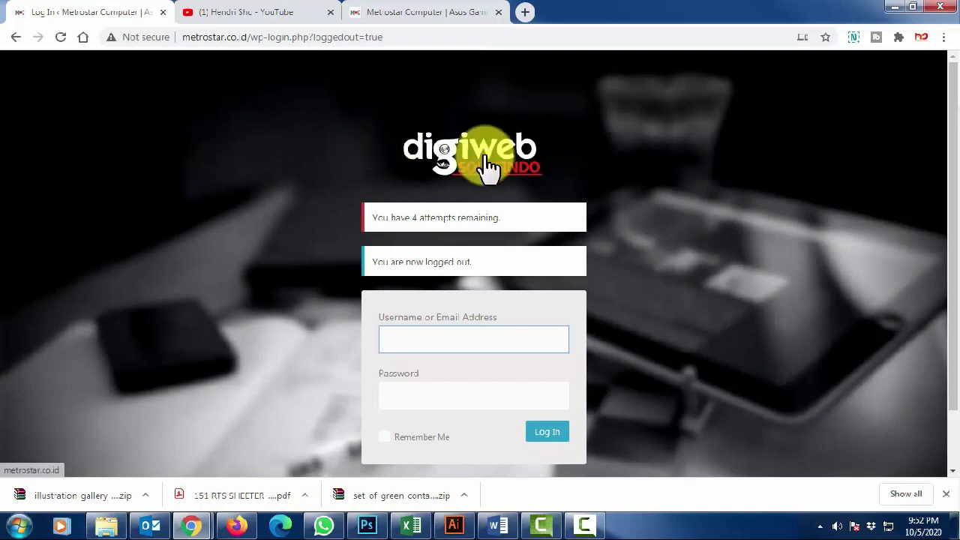
pyautogui.scroll(-1, 671, 212)
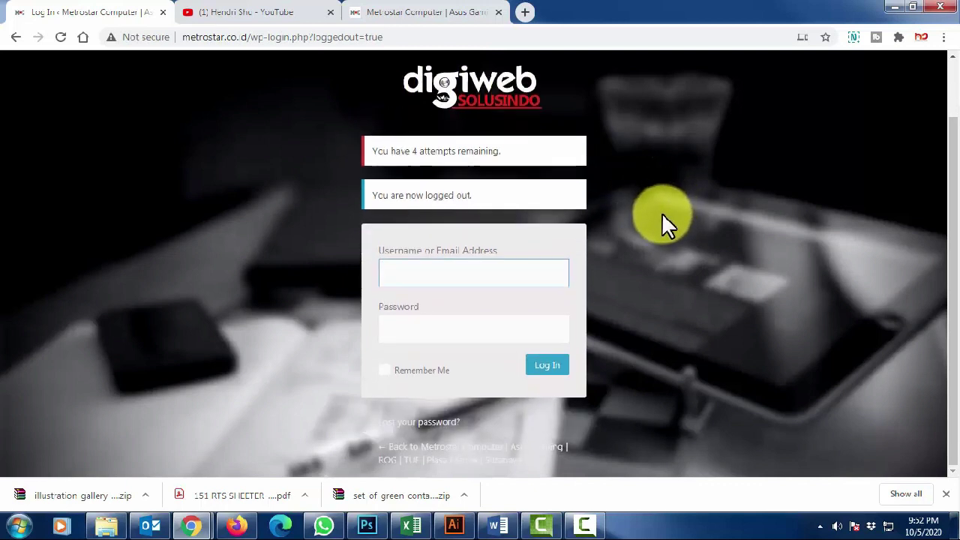
# Log in to the WordPress admin with the account's username and password.
pyautogui.click(419, 274)
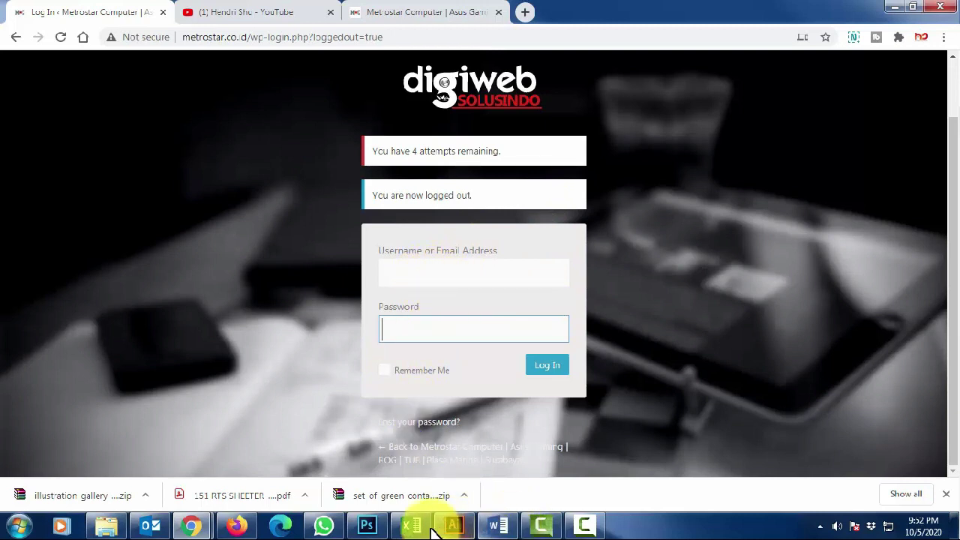
pyautogui.click(405, 525)
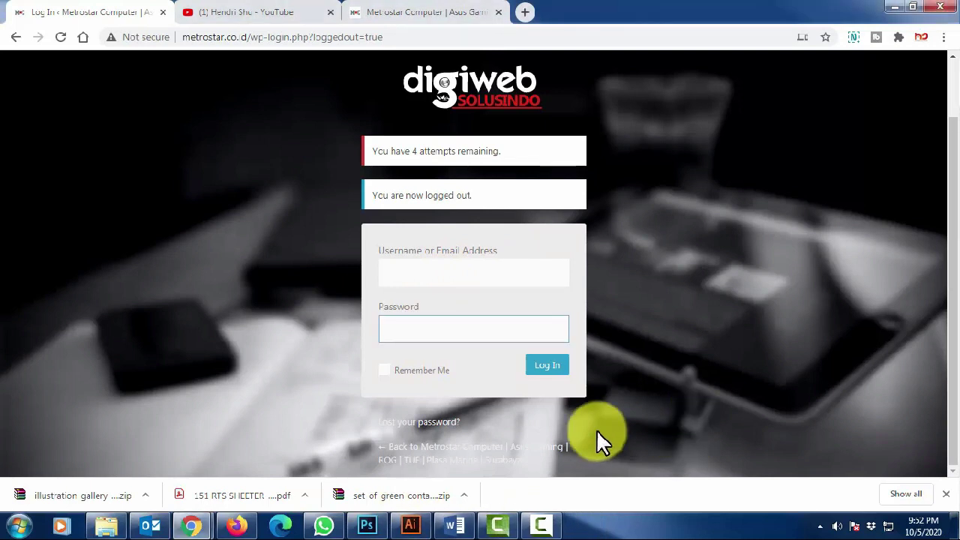
pyautogui.click(106, 526)
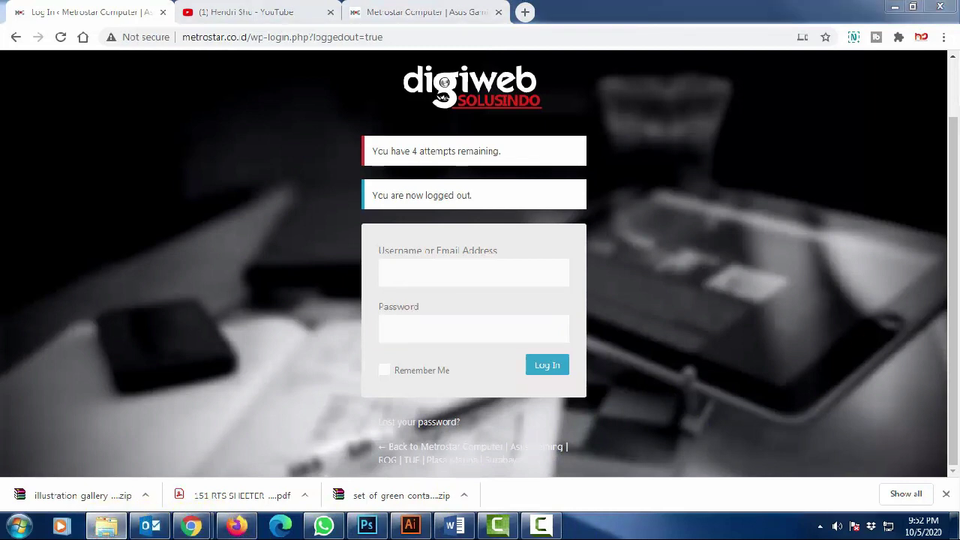
pyautogui.click(418, 276)
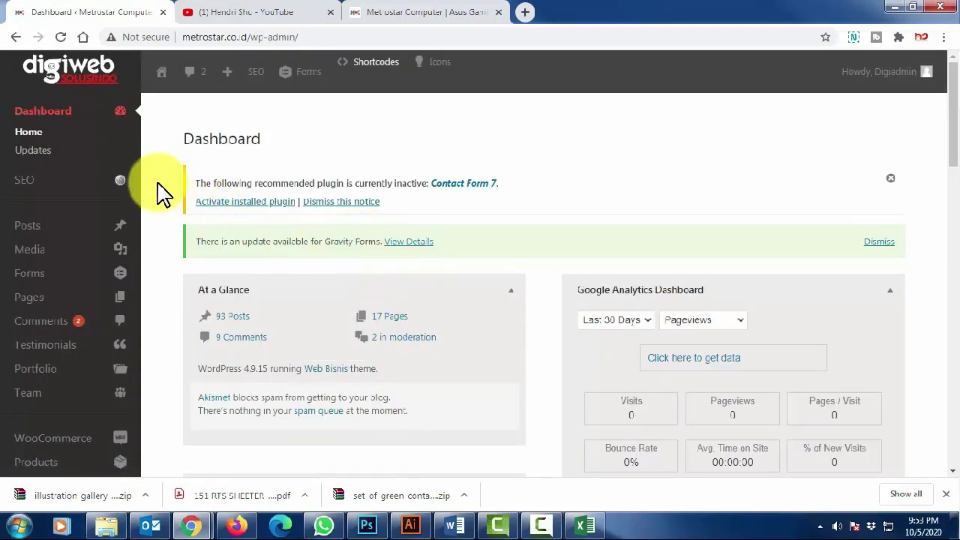
# Look through the WordPress admin menu from Posts and Media down to Wordfence and Google Analytics.
pyautogui.scroll(-3, 103, 248)
pyautogui.scroll(3, 105, 251)
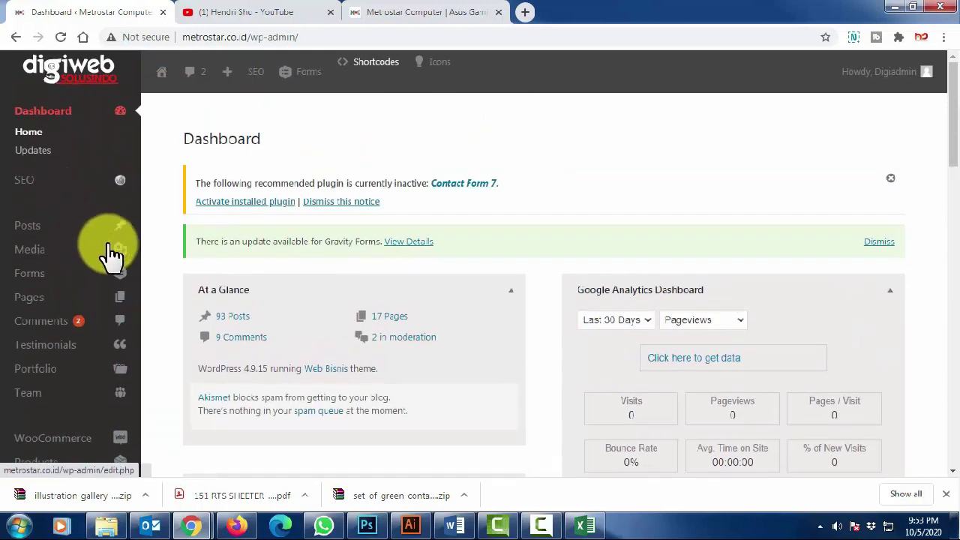
pyautogui.scroll(-1, 113, 205)
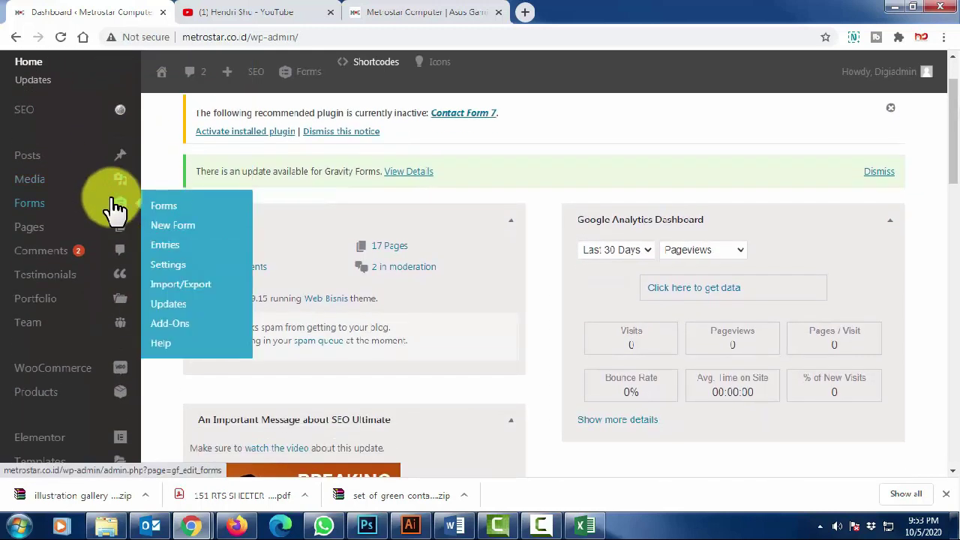
pyautogui.scroll(1, 111, 199)
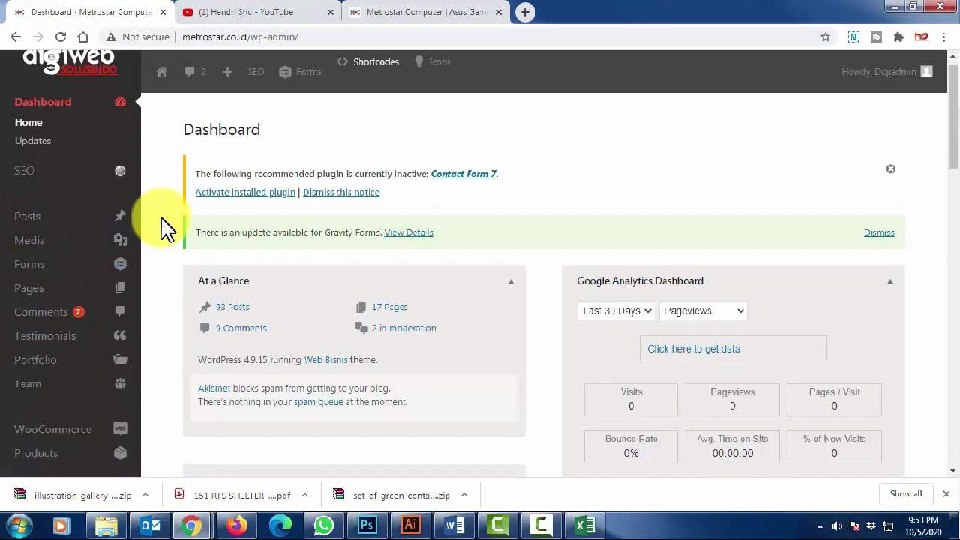
pyautogui.scroll(-2, 150, 234)
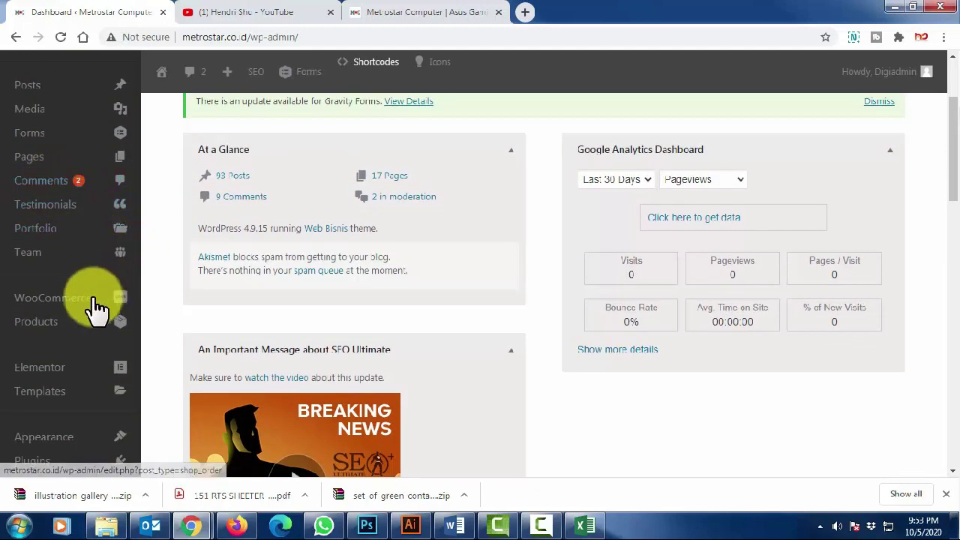
pyautogui.scroll(-2, 157, 247)
pyautogui.scroll(-2, 162, 247)
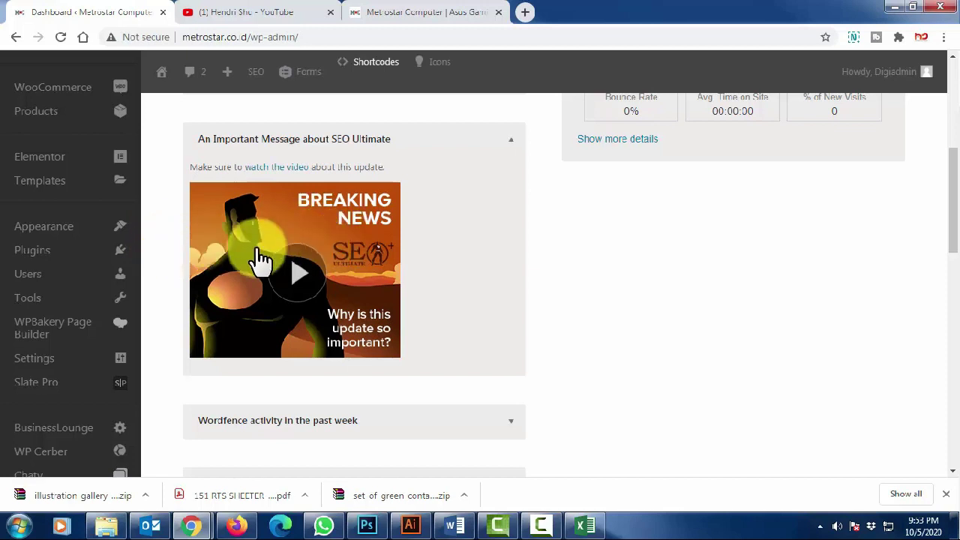
pyautogui.scroll(-5, 80, 248)
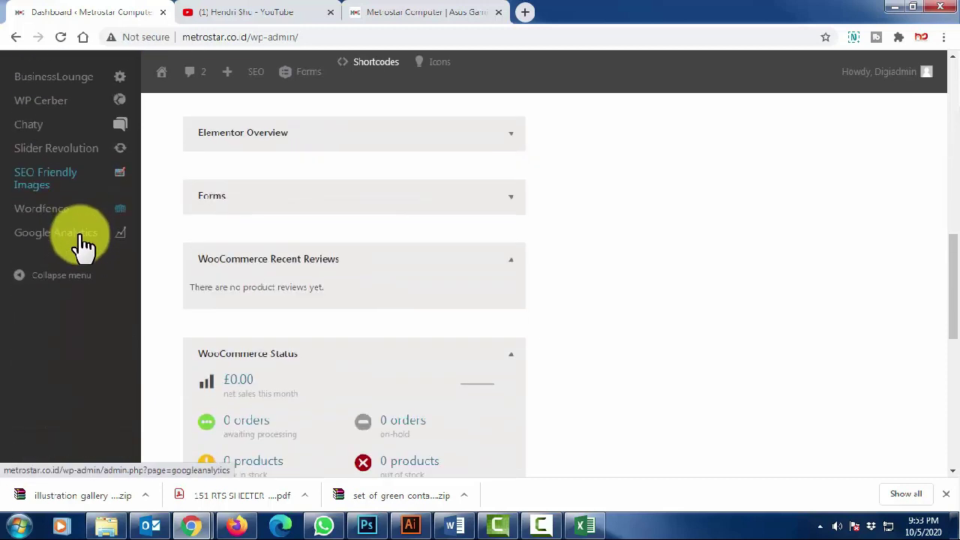
# Load the last 30 days of pageviews in the Google Analytics Dashboard widget and dismiss the inactive Contact Form 7 plugin notice.
pyautogui.scroll(5, 78, 250)
pyautogui.scroll(4, 76, 251)
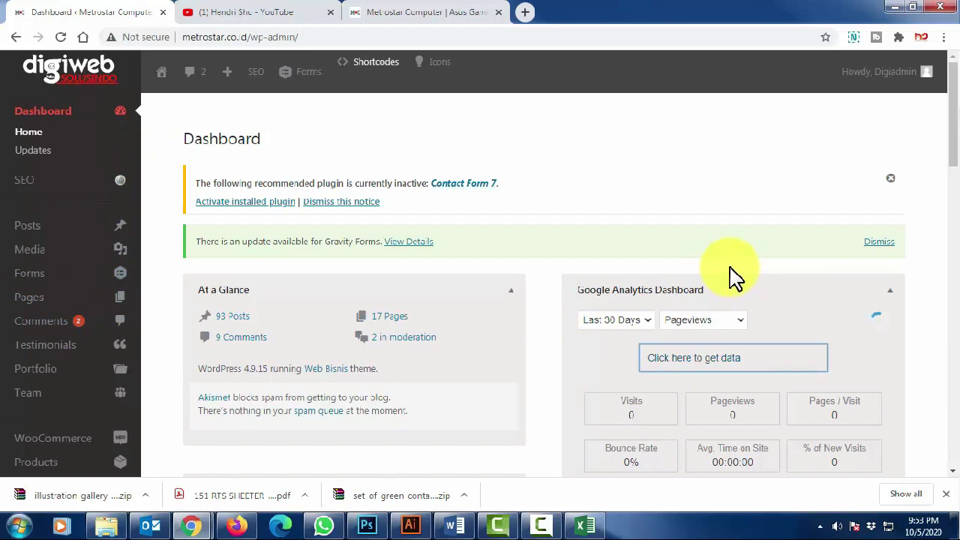
pyautogui.scroll(-2, 732, 274)
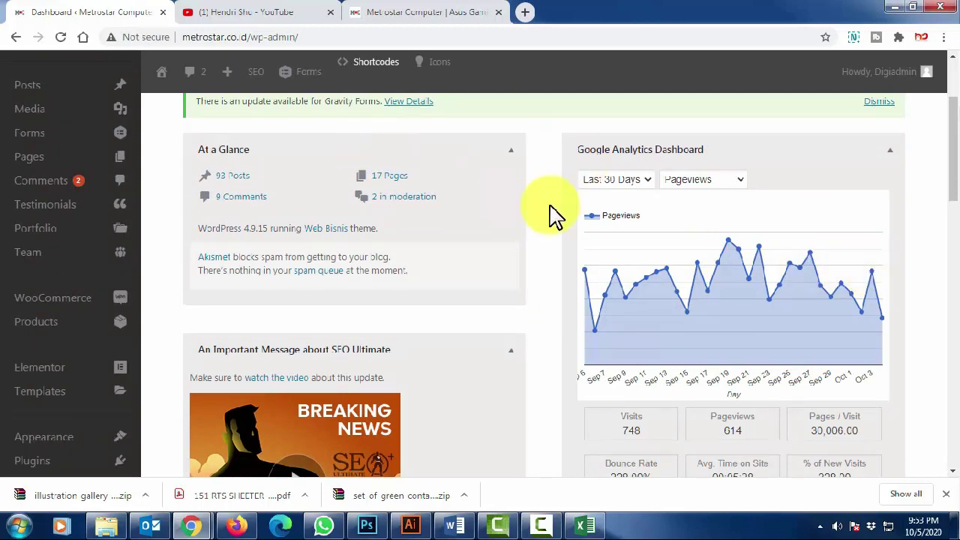
pyautogui.scroll(1, 553, 214)
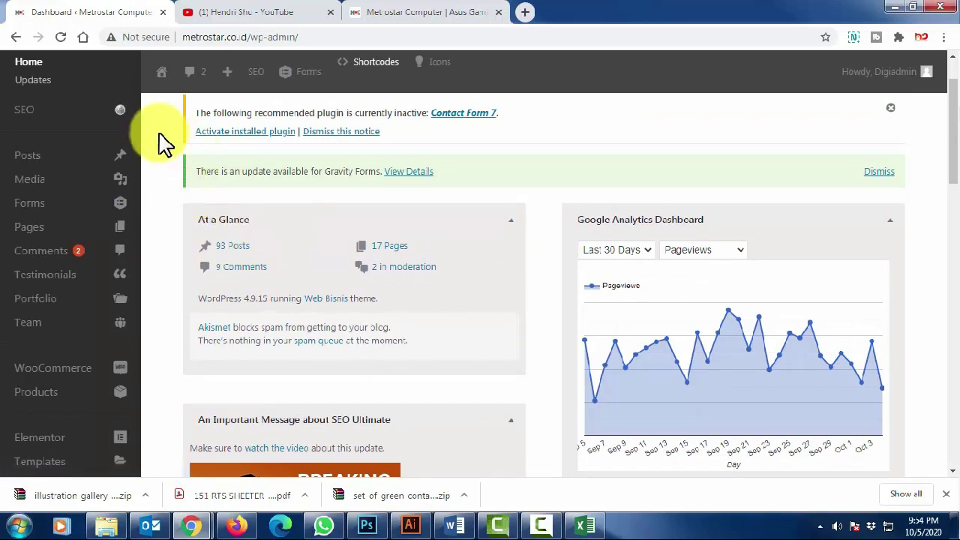
pyautogui.scroll(1, 161, 140)
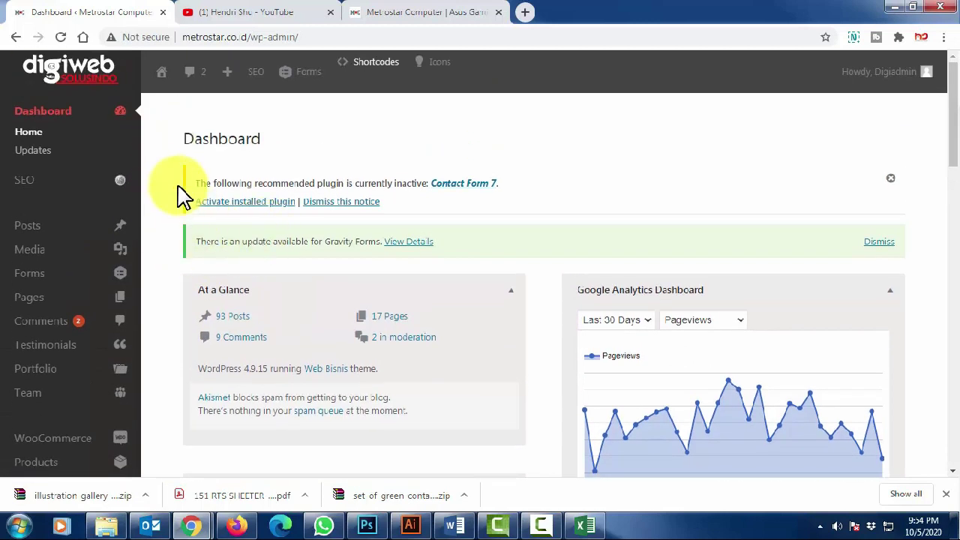
pyautogui.click(890, 184)
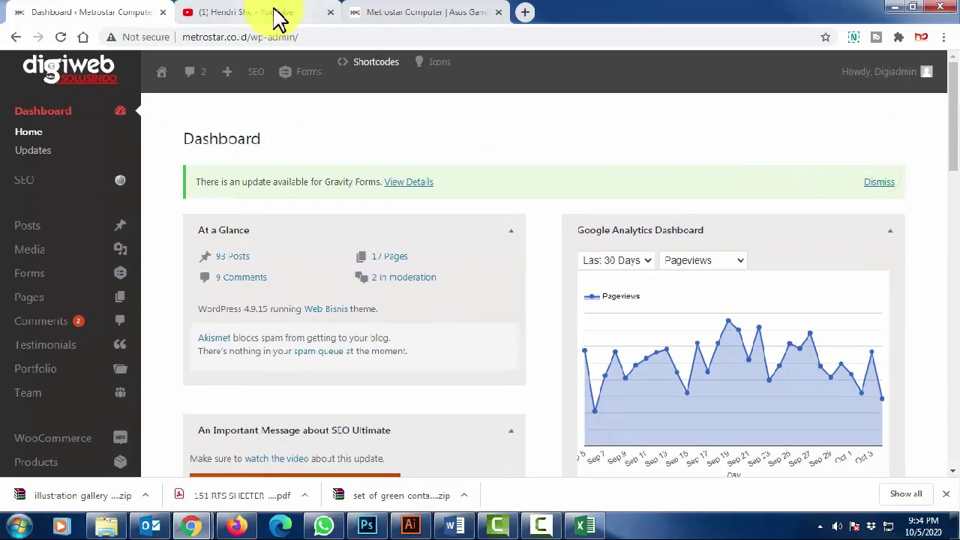
# Switch to the site's homepage and view it from the installment promo down to the testimonials and latest article posts.
pyautogui.click(407, 12)
pyautogui.scroll(5, 306, 172)
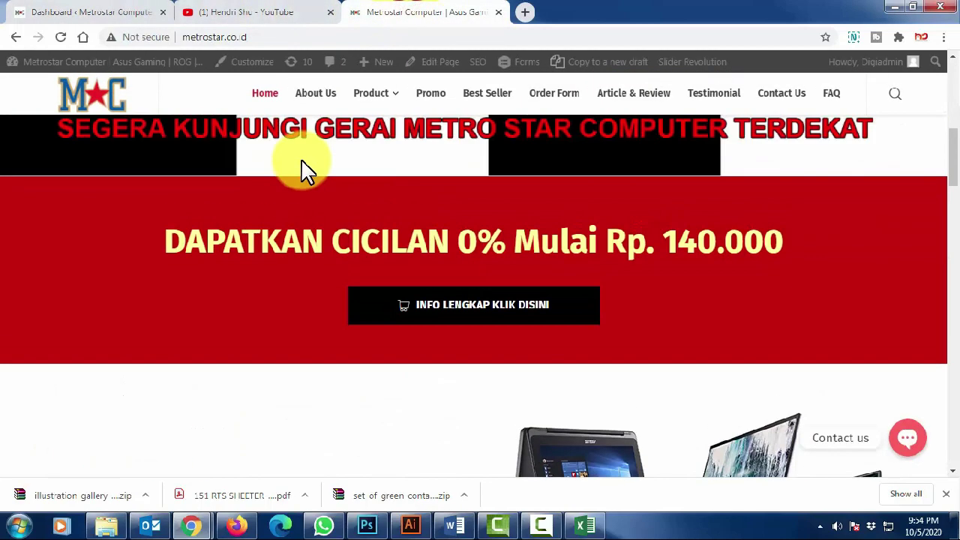
pyautogui.scroll(-5, 306, 171)
pyautogui.scroll(-8, 210, 199)
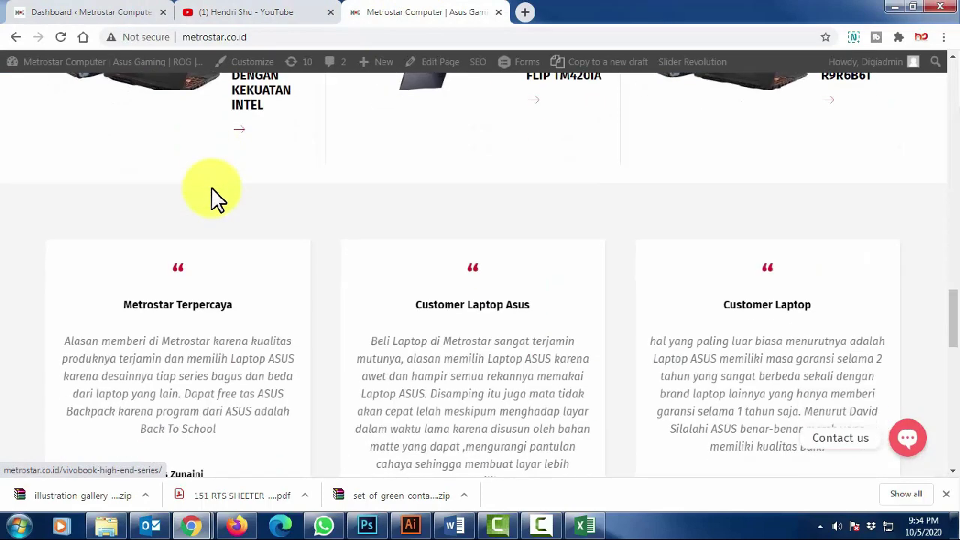
pyautogui.scroll(-6, 214, 196)
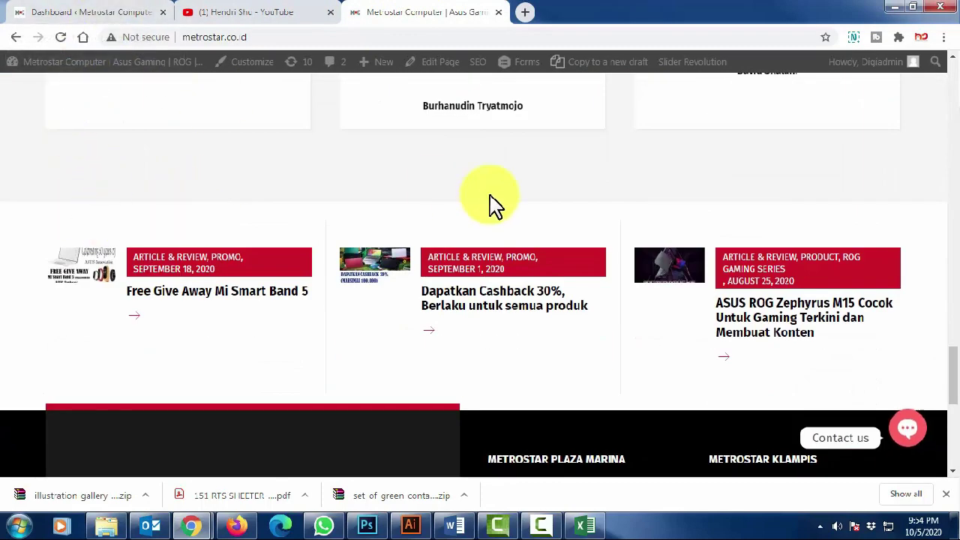
# Review the Kategori Produk and Best Seller sections on the site's homepage.
pyautogui.scroll(10, 495, 201)
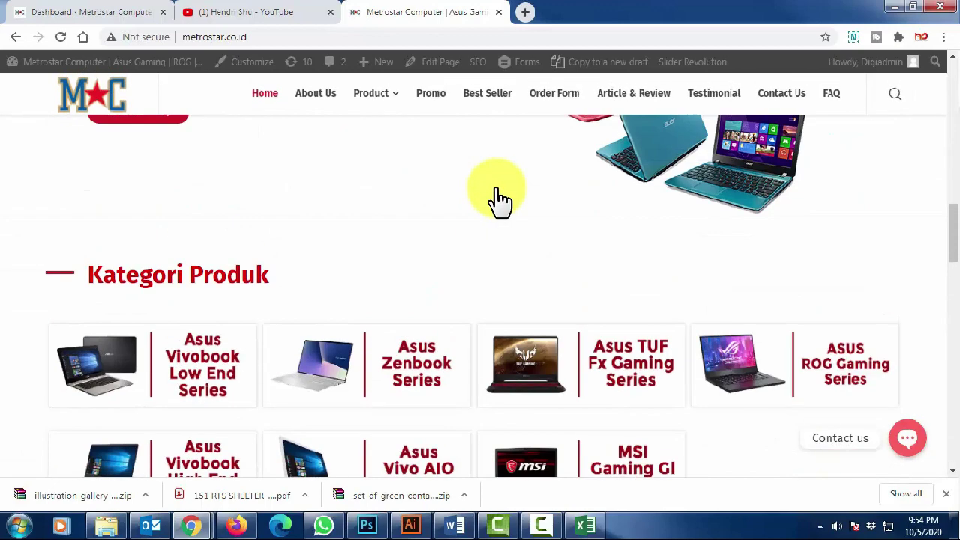
pyautogui.scroll(-4, 499, 199)
pyautogui.scroll(-2, 499, 199)
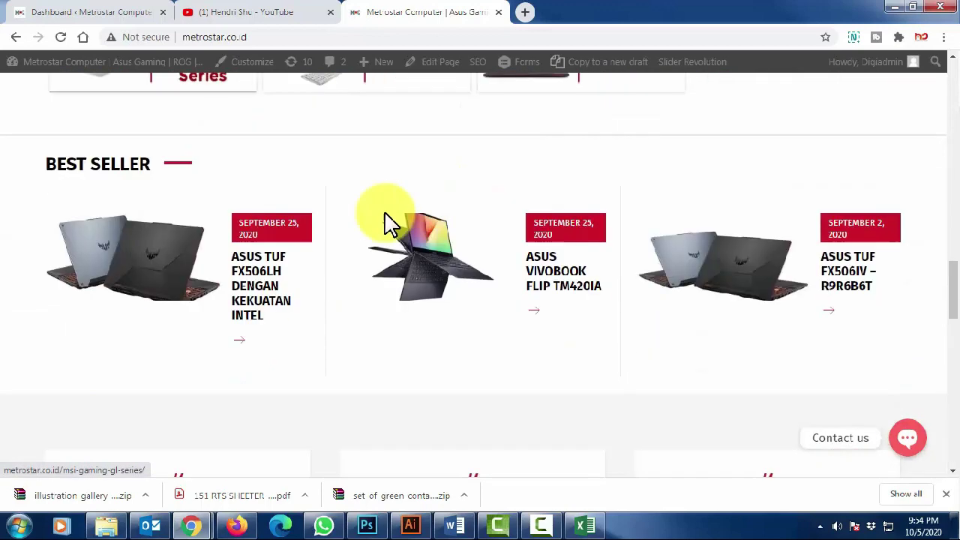
# Switch back to the WordPress dashboard and look through the admin menu down to Google Analytics.
pyautogui.click(79, 12)
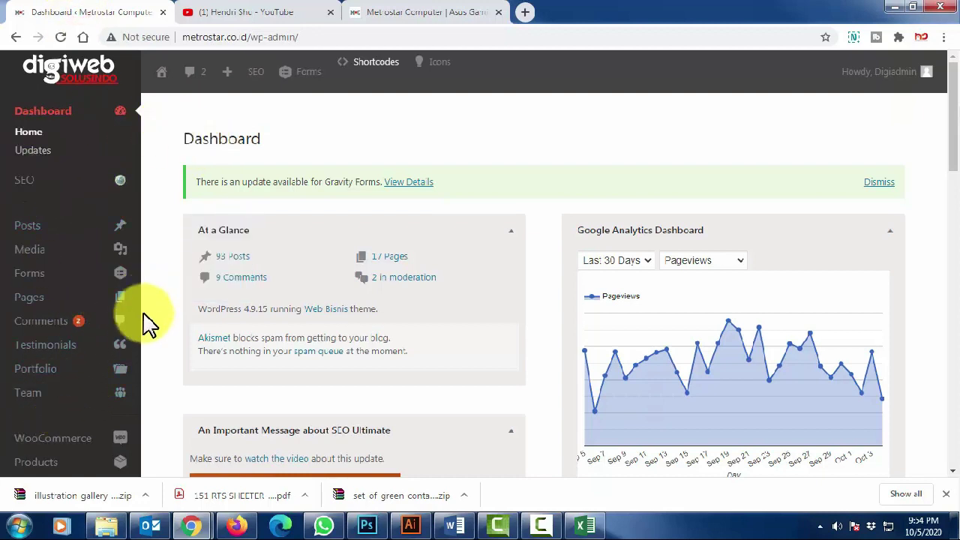
pyautogui.scroll(-5, 135, 328)
pyautogui.scroll(-3, 75, 390)
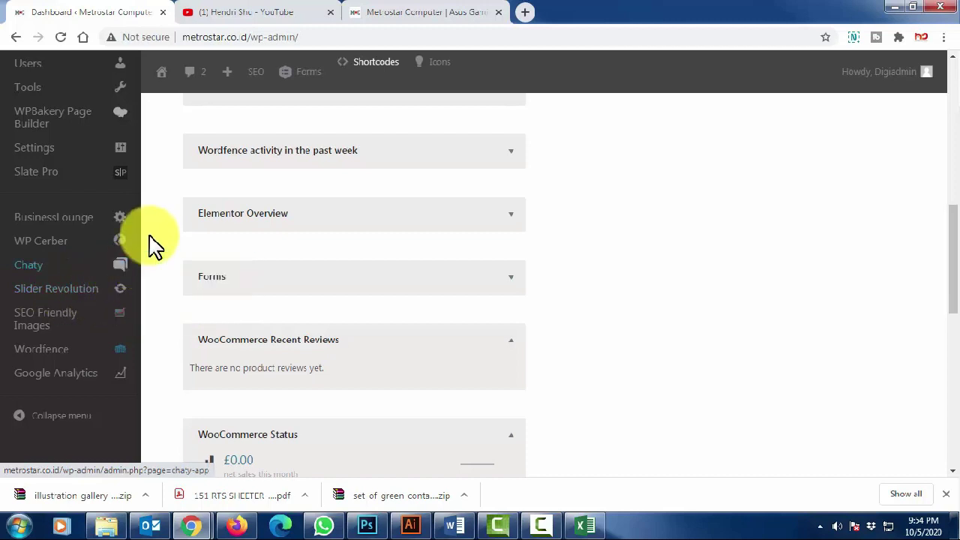
pyautogui.scroll(15, 150, 247)
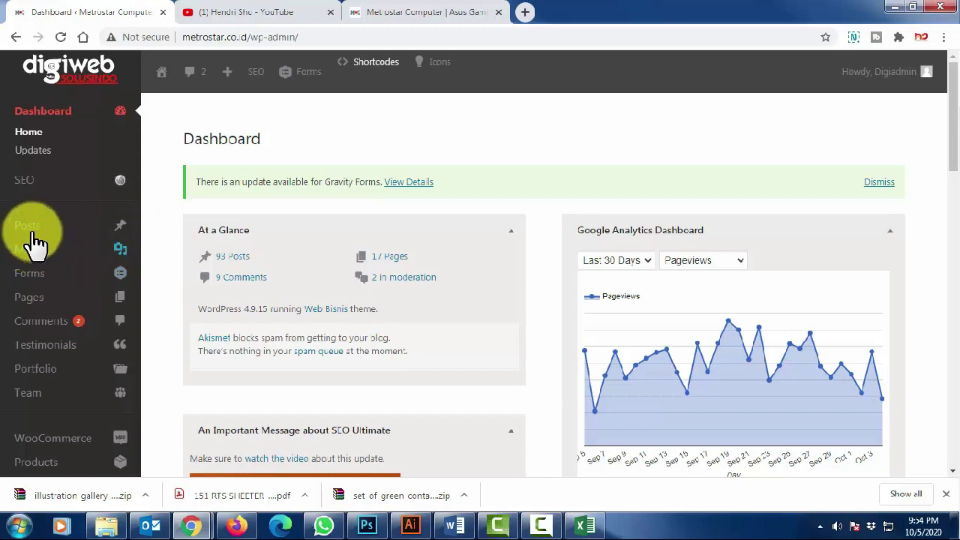
# Open the list of all posts in the WordPress admin and briefly check the homepage's top banner.
pyautogui.moveTo(34, 242)
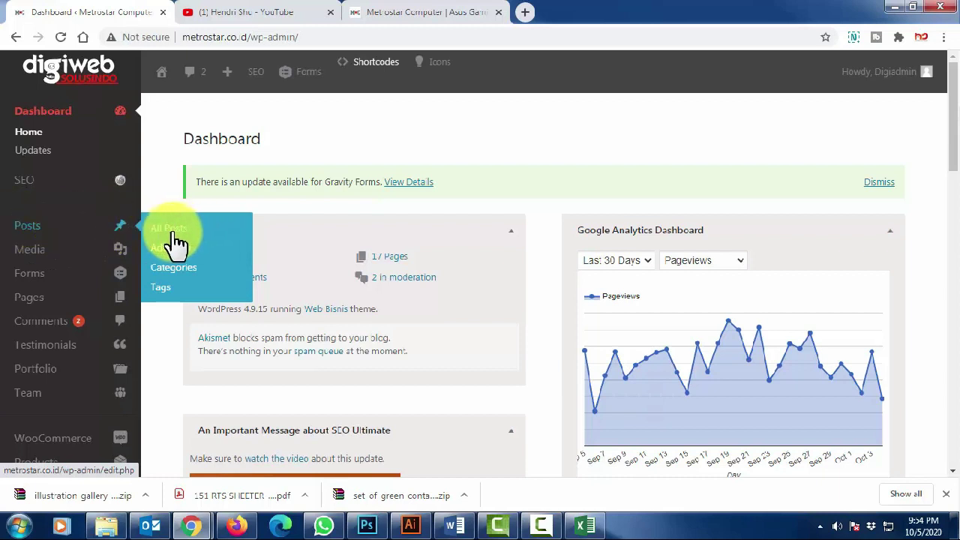
pyautogui.click(171, 228)
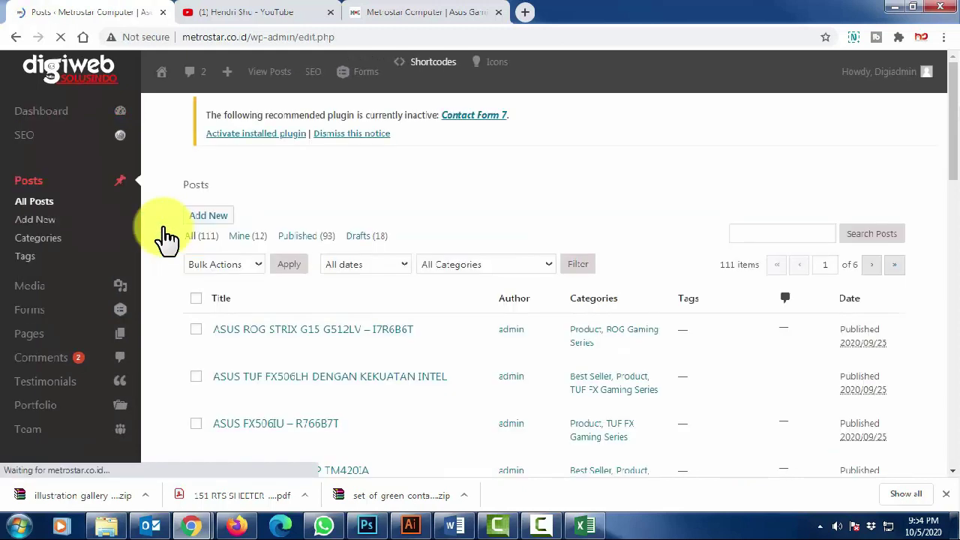
pyautogui.click(383, 12)
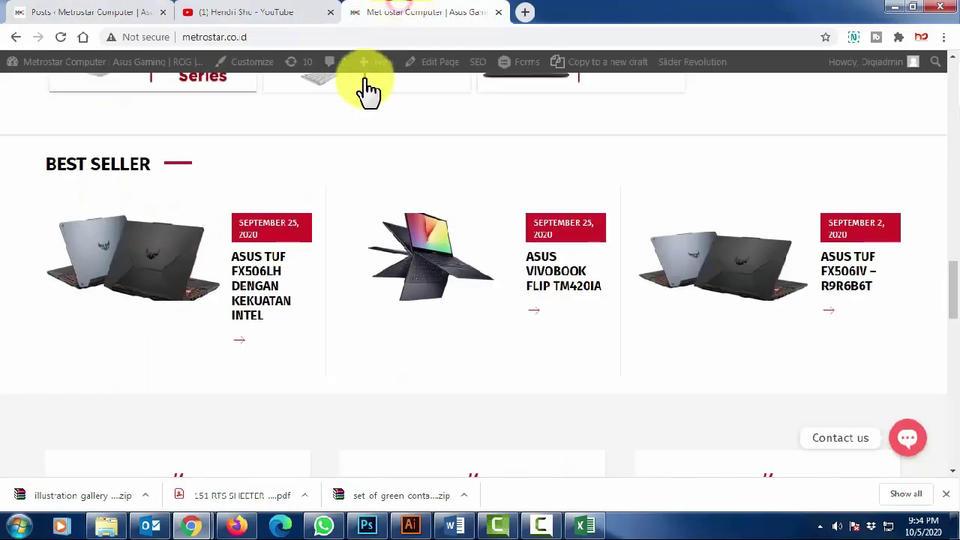
pyautogui.scroll(10, 333, 172)
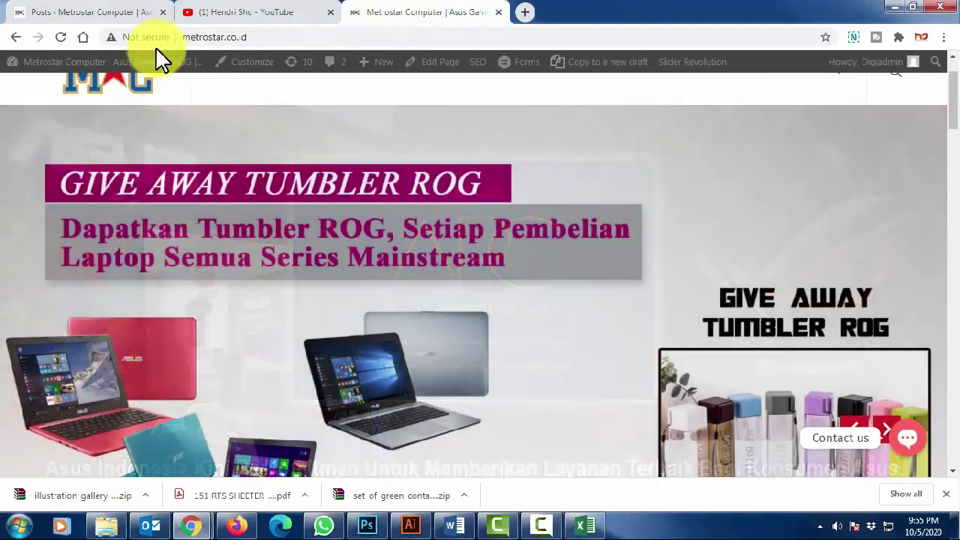
pyautogui.click(85, 14)
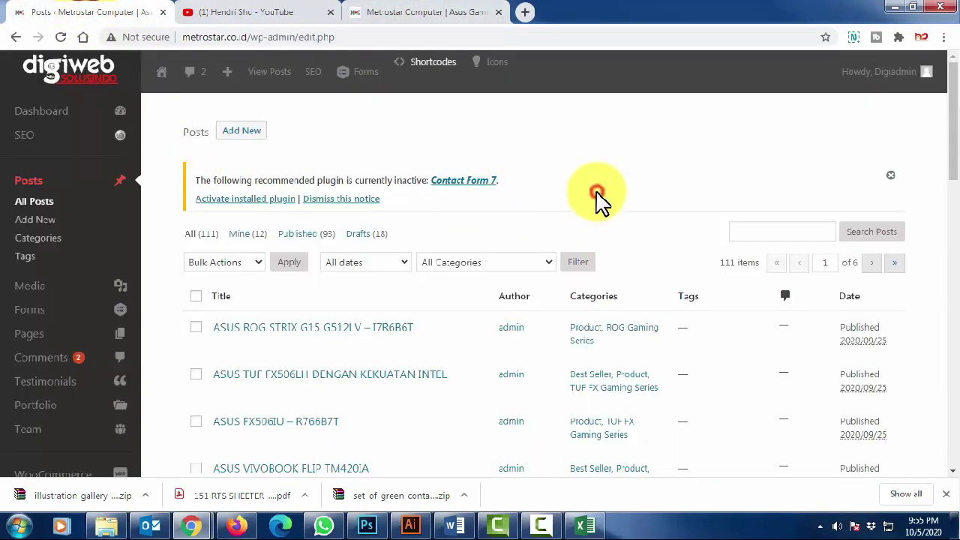
# Review the titles, categories and dates of the posts in the list.
pyautogui.scroll(-2, 604, 199)
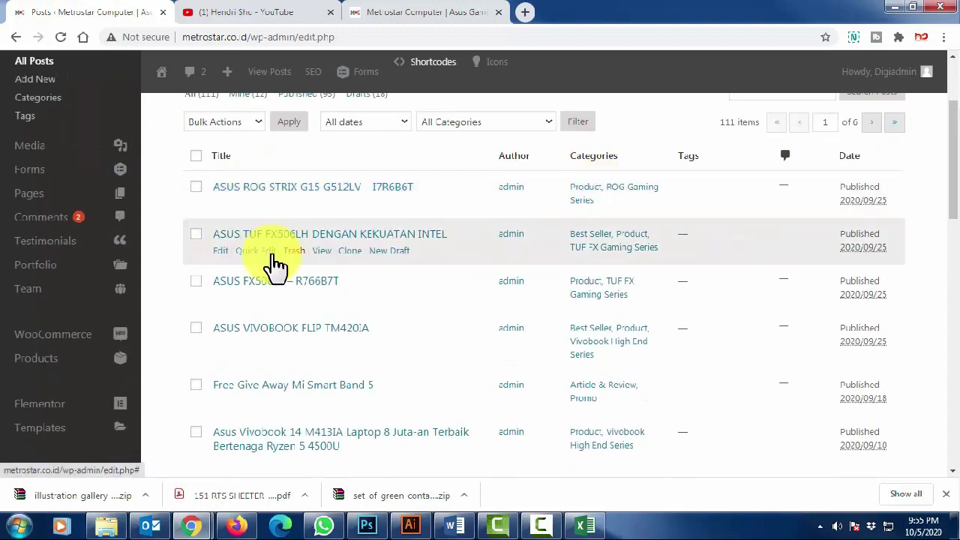
pyautogui.scroll(-2, 275, 337)
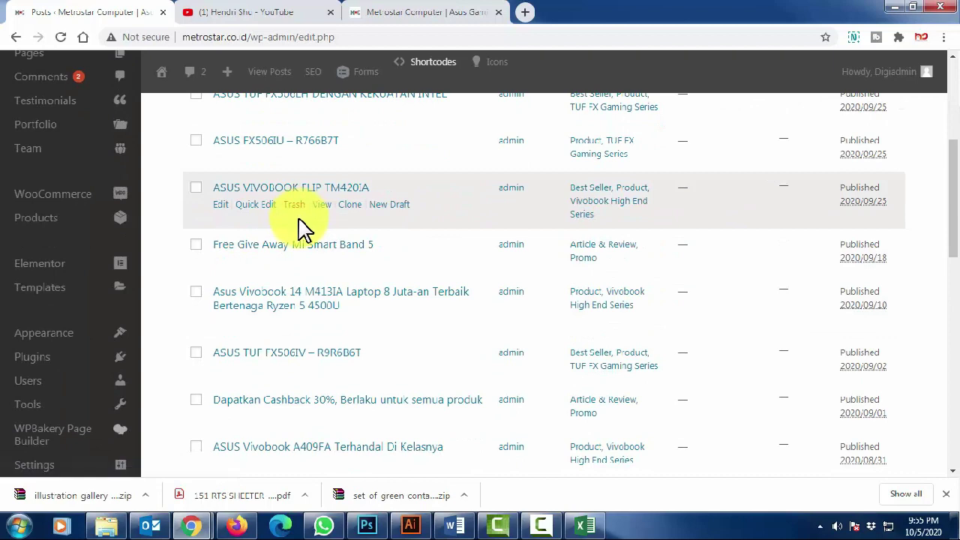
pyautogui.scroll(-3, 301, 225)
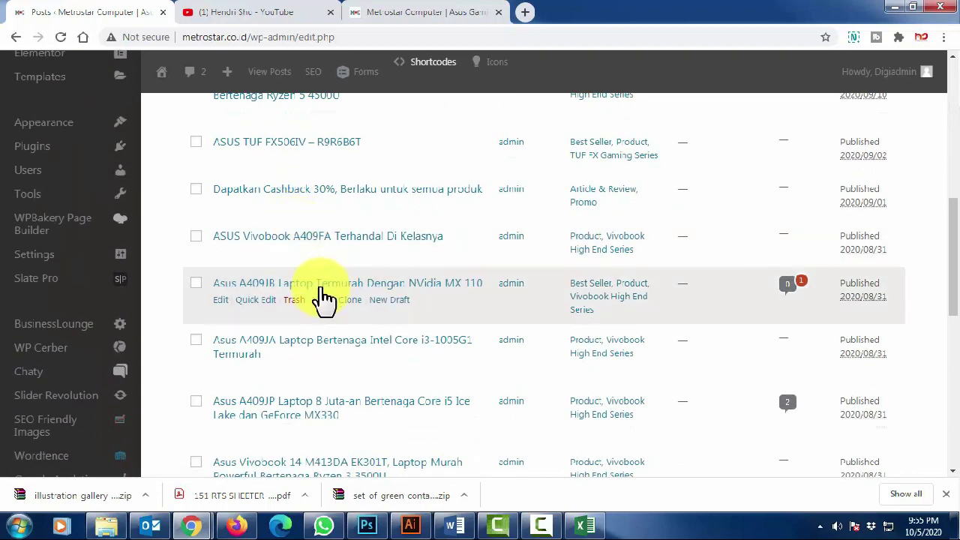
pyautogui.scroll(6, 416, 287)
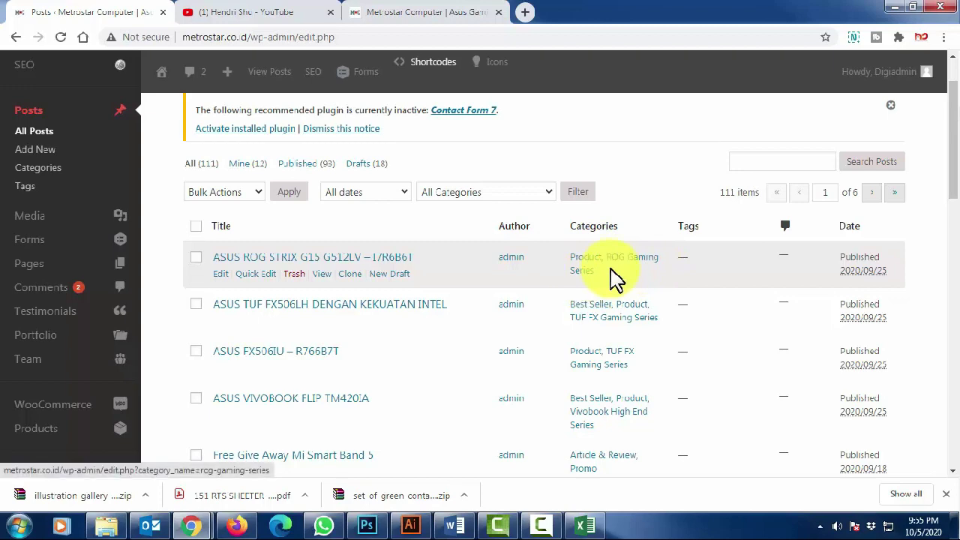
# Switch to the homepage and view its product series from Asus Vivobook Low End to MSI Gaming Gl.
pyautogui.click(450, 11)
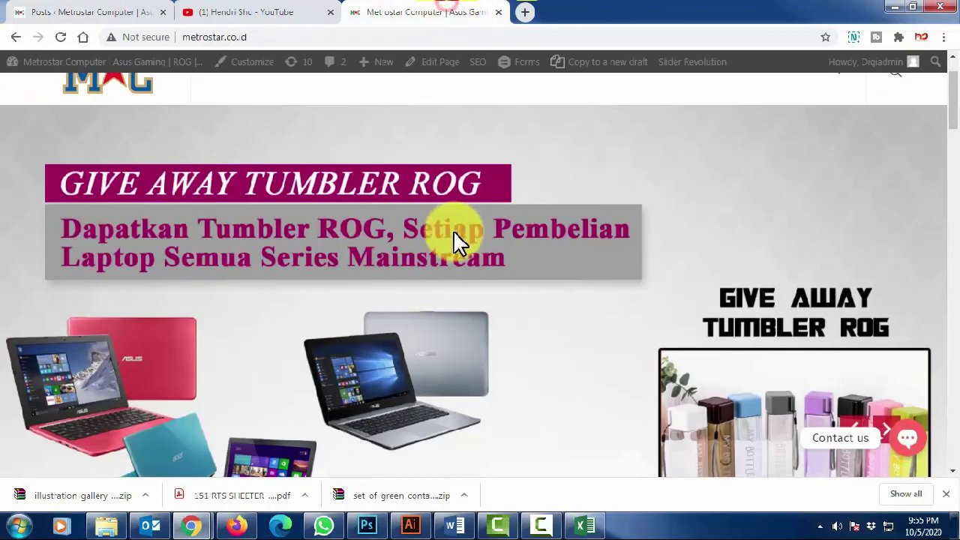
pyautogui.scroll(1, 451, 238)
pyautogui.scroll(-8, 451, 239)
pyautogui.scroll(-6, 442, 251)
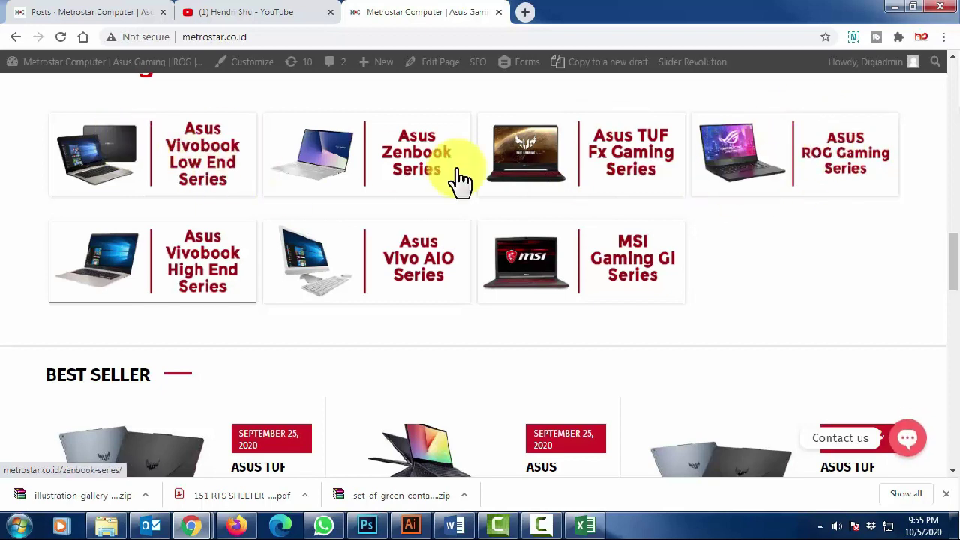
# Open the Categories page for posts in a new browser tab and switch to it.
pyautogui.click(80, 15)
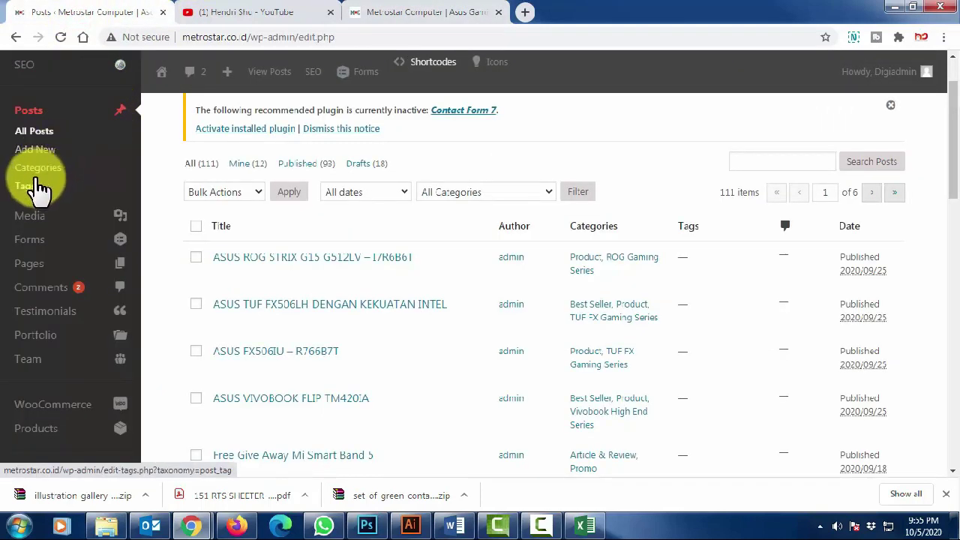
pyautogui.rightClick(39, 174)
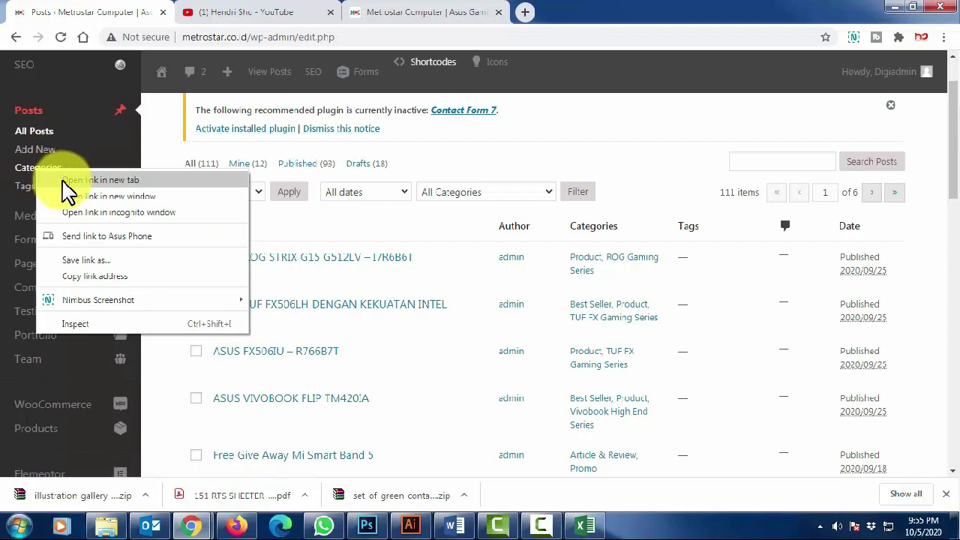
pyautogui.click(66, 181)
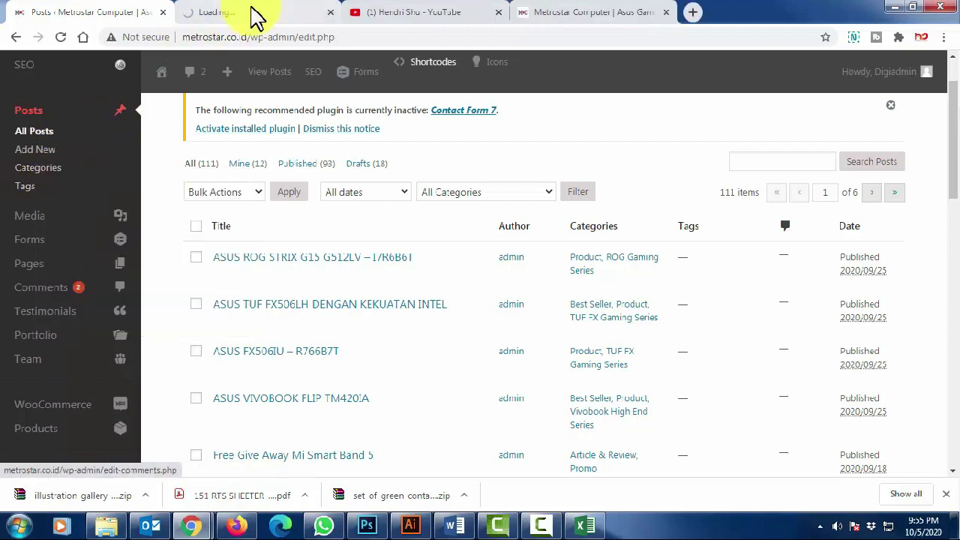
pyautogui.click(254, 14)
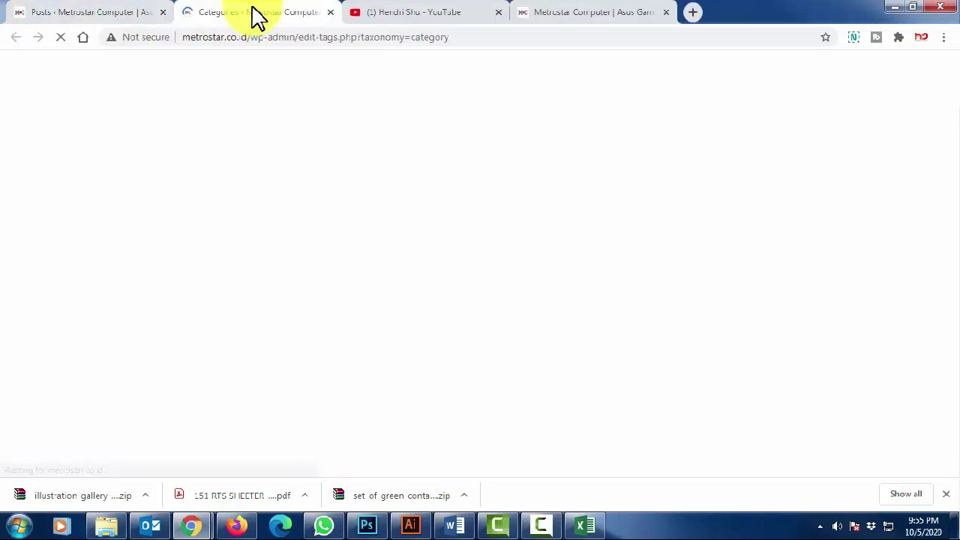
pyautogui.moveTo(266, 113)
pyautogui.scroll(-1, 395, 201)
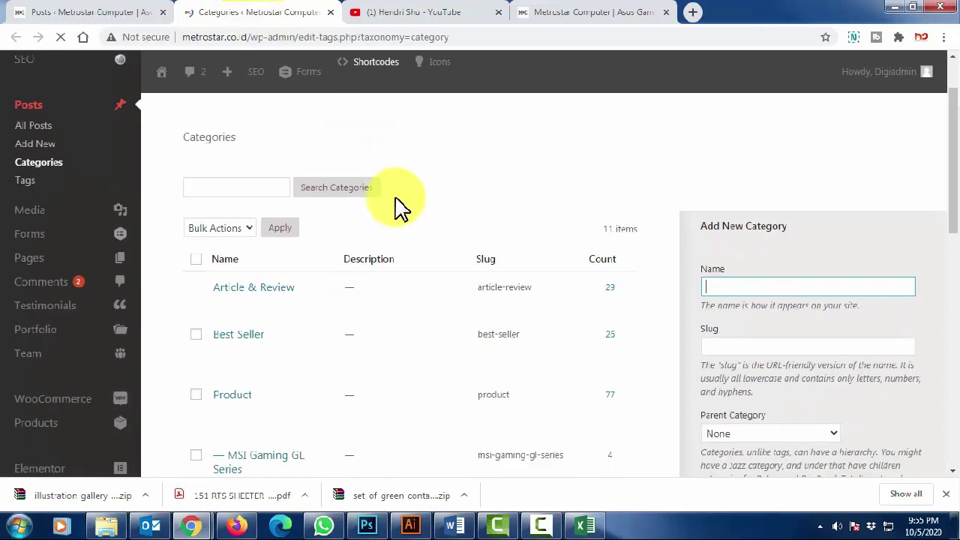
# Look at the posts list again and examine the main entries in the category list.
pyautogui.click(107, 11)
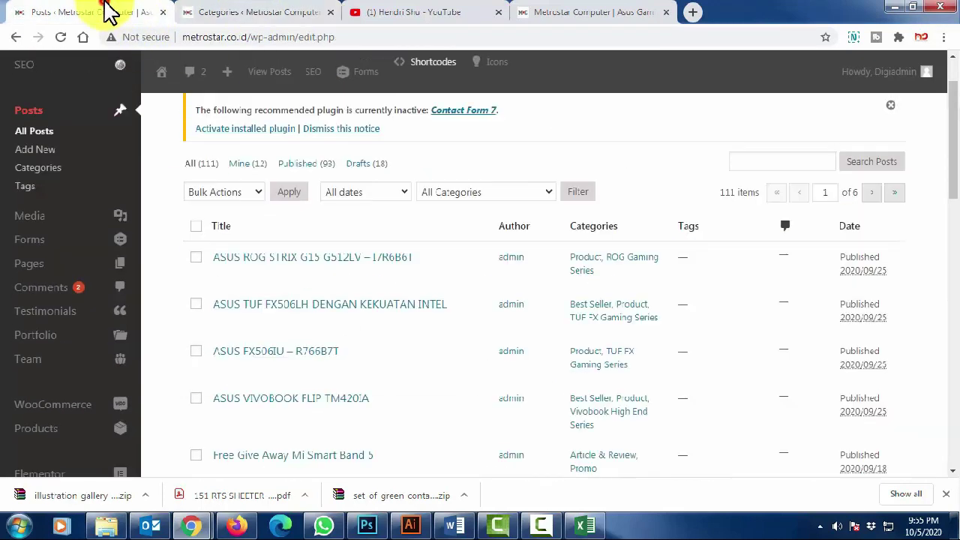
pyautogui.click(255, 13)
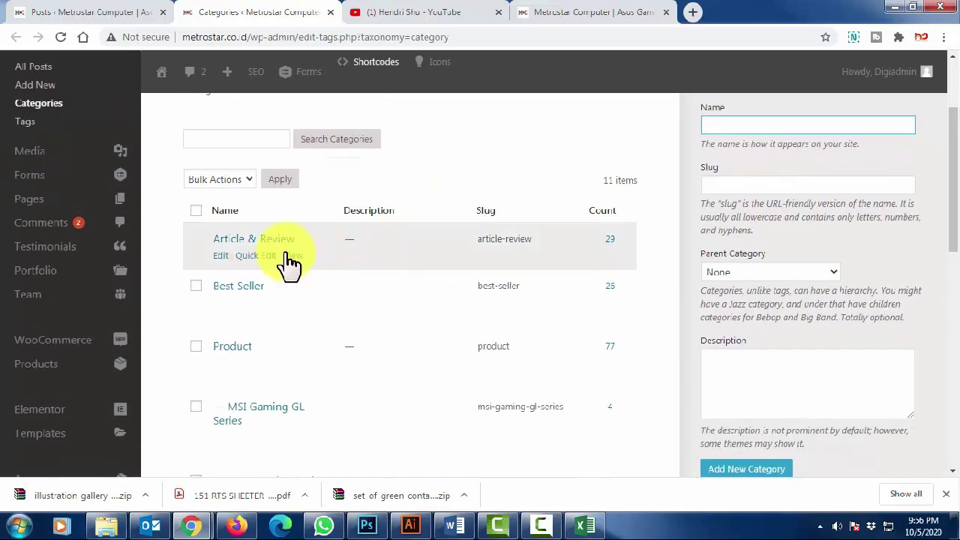
pyautogui.scroll(-3, 268, 300)
pyautogui.scroll(2, 274, 292)
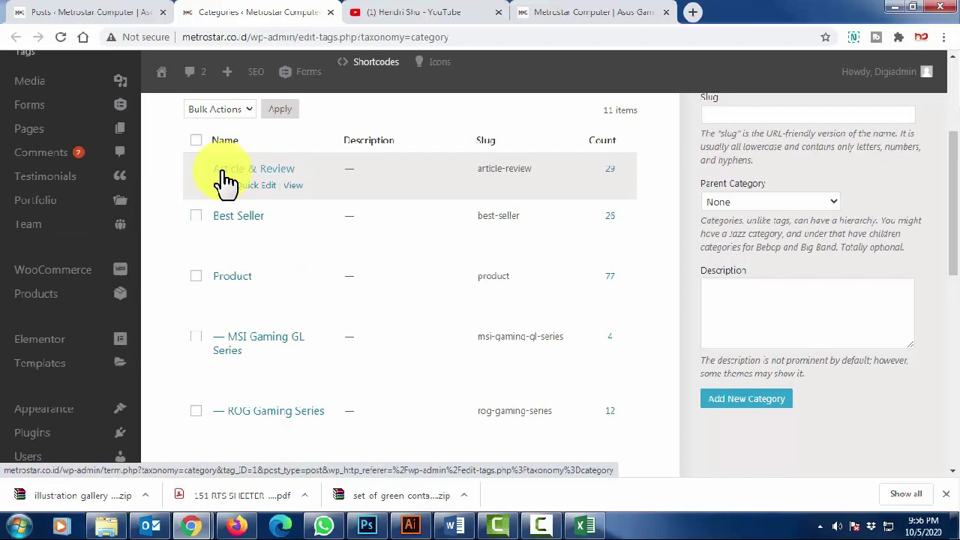
# Compare the Article & Review category with the matching item in the homepage's navigation.
pyautogui.click(616, 11)
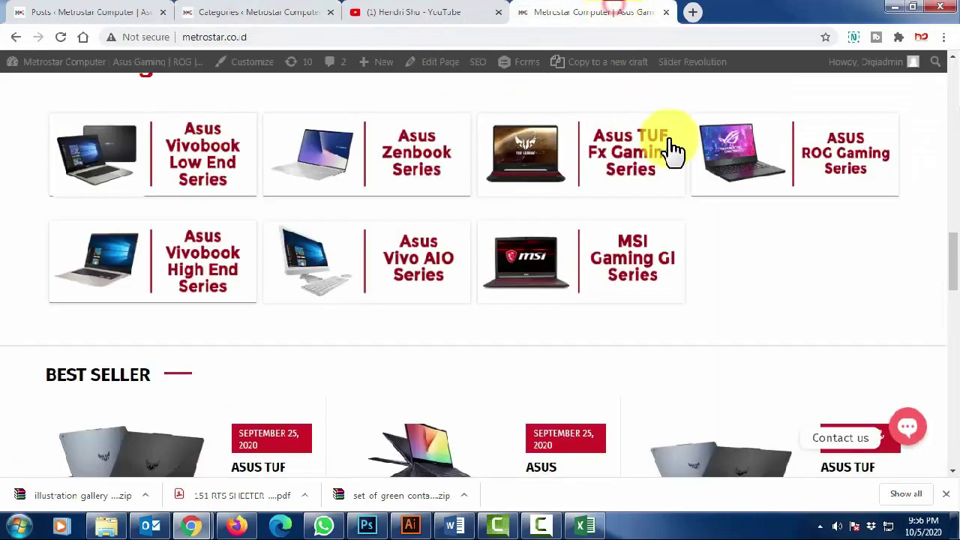
pyautogui.scroll(10, 670, 135)
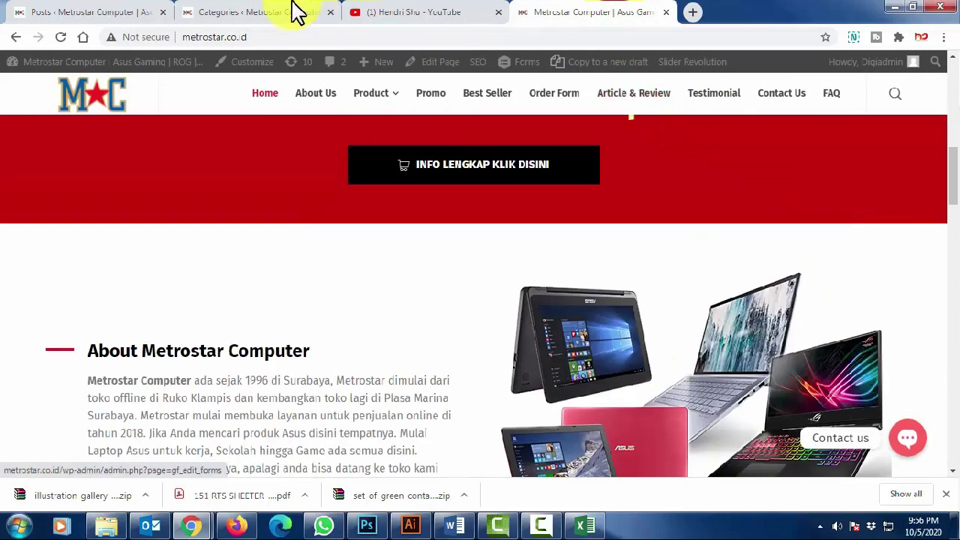
pyautogui.click(246, 14)
pyautogui.click(570, 10)
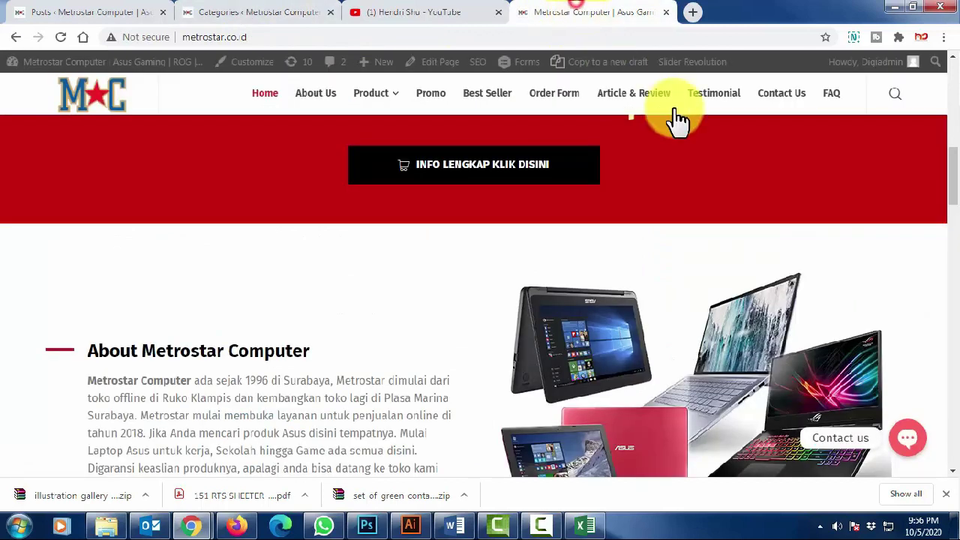
pyautogui.click(258, 10)
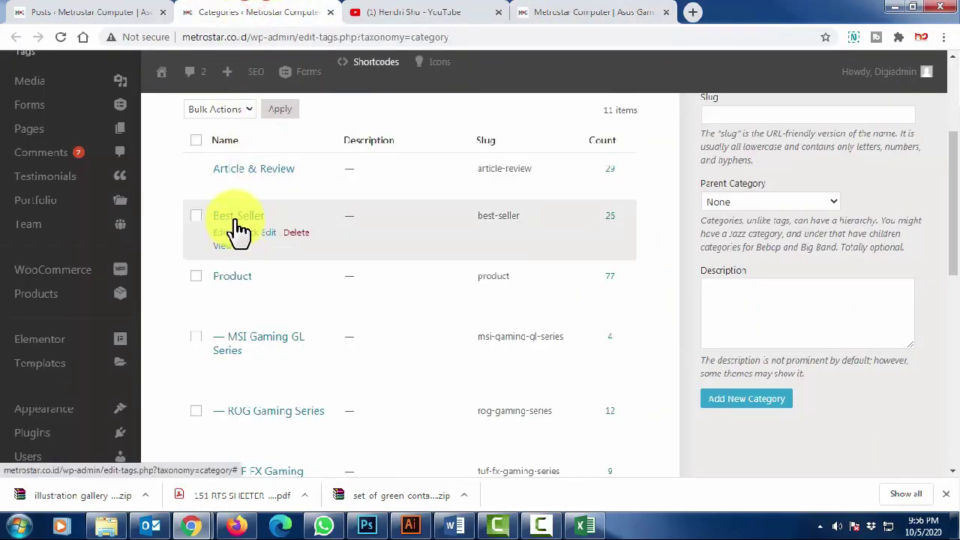
# Compare the Best Seller and Product categories with the homepage's navigation, including the series listed under Product.
pyautogui.click(564, 12)
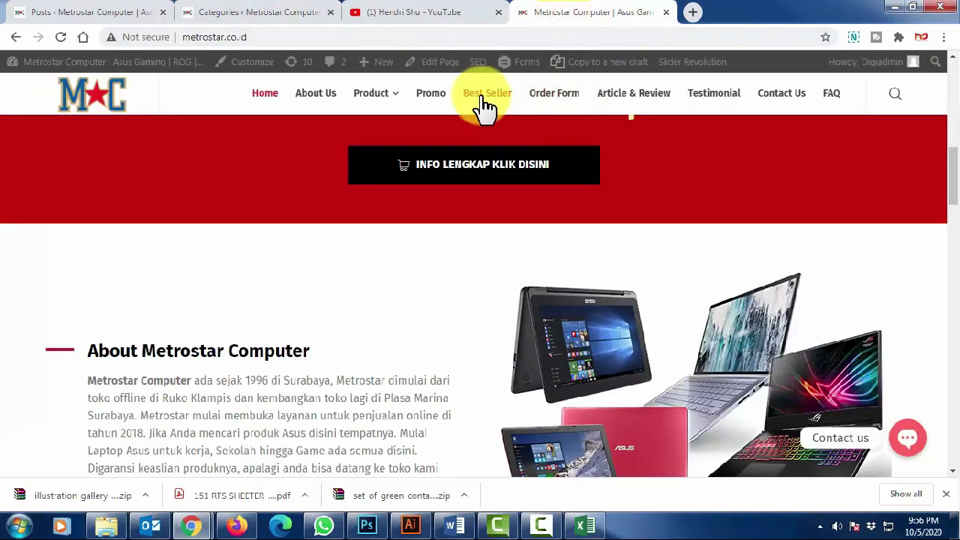
pyautogui.click(237, 12)
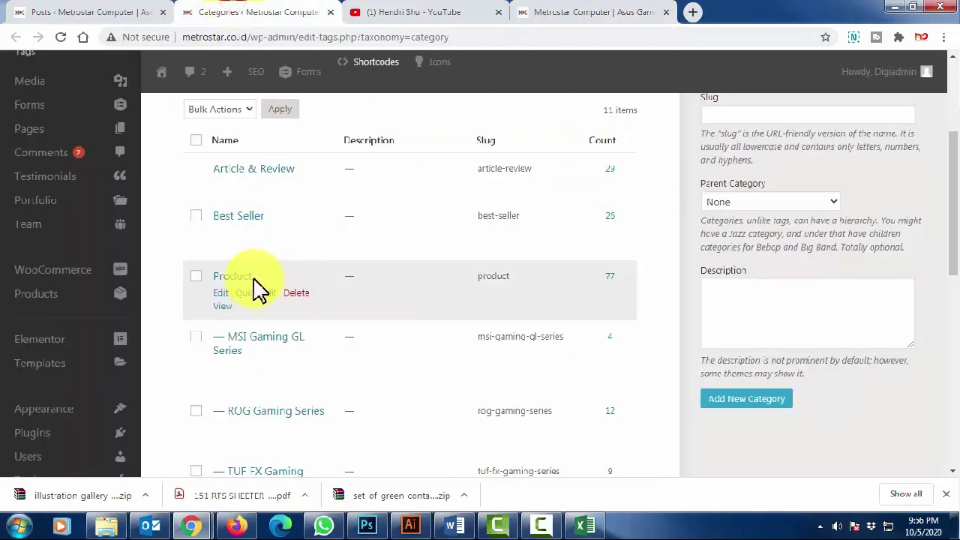
pyautogui.click(576, 12)
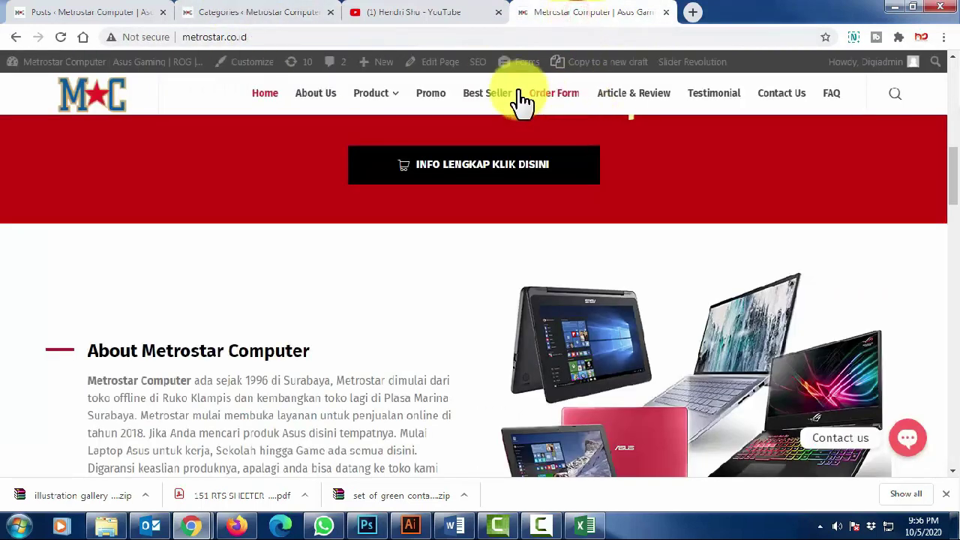
pyautogui.moveTo(376, 101)
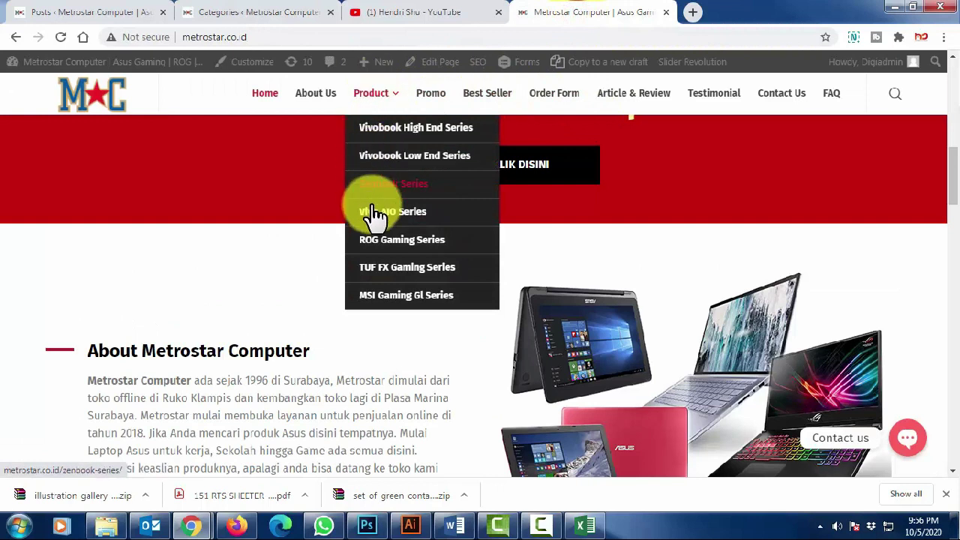
# Examine the Product subcategories in the WordPress category list, from MSI Gaming GL Series to Zenbook Series.
pyautogui.click(264, 13)
pyautogui.scroll(-1, 259, 255)
pyautogui.scroll(-2, 274, 282)
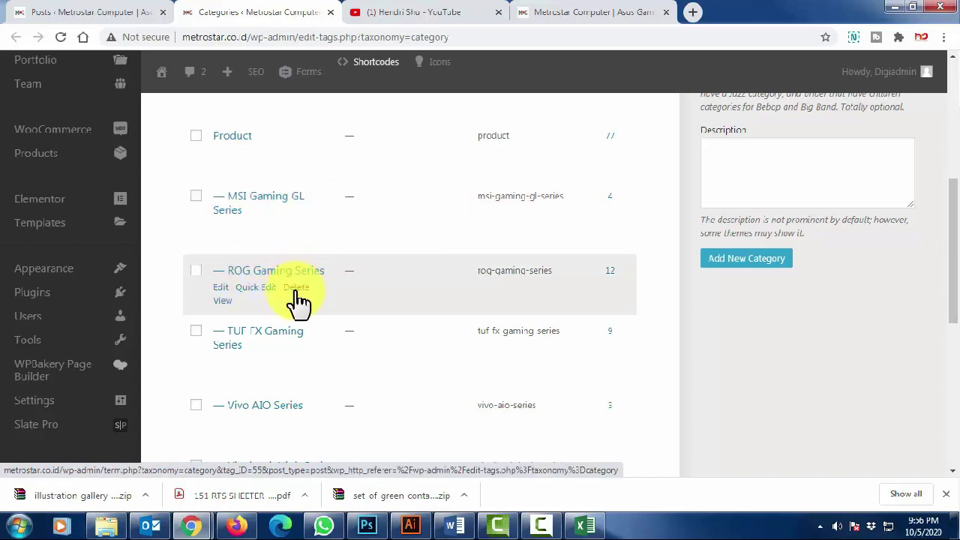
pyautogui.scroll(-1, 283, 311)
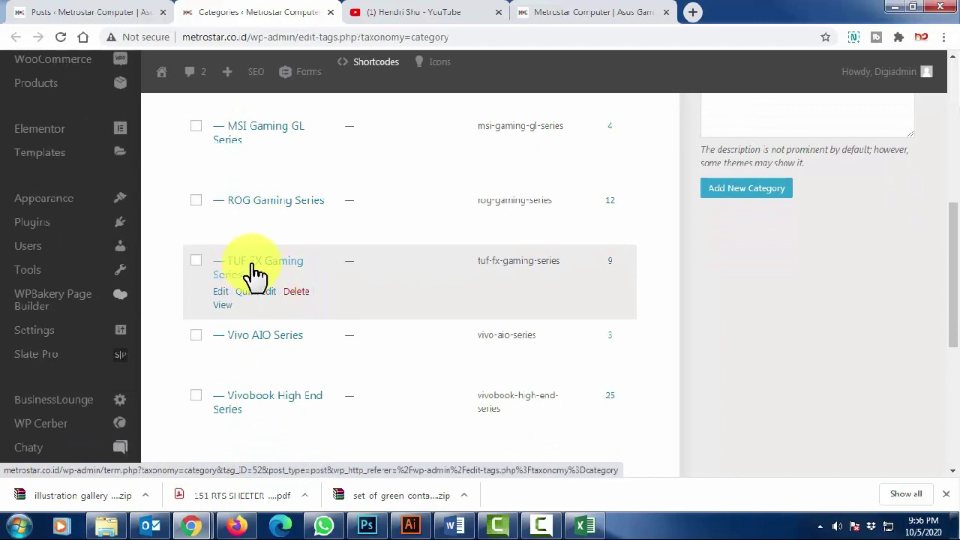
pyautogui.scroll(-2, 247, 309)
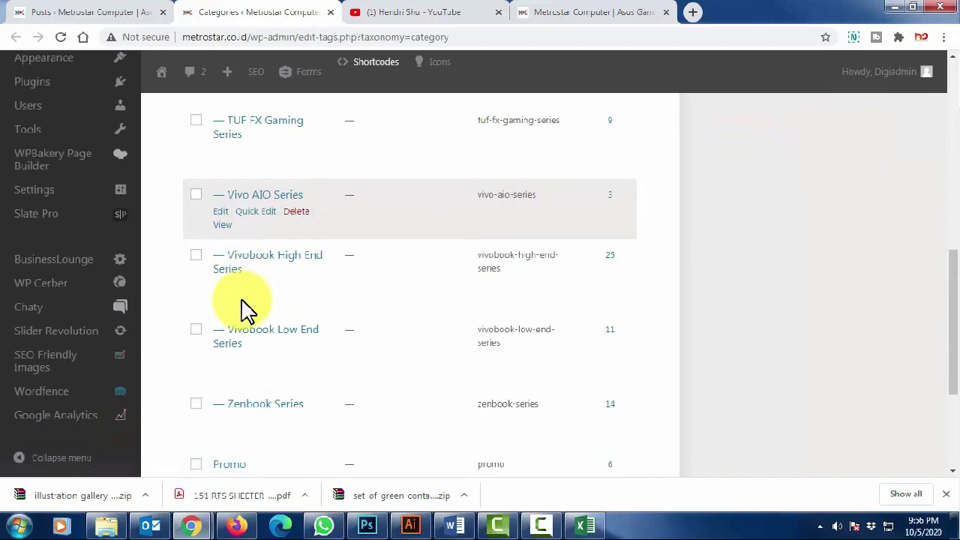
# Compare the Promo category at the end of the category list with the matching item in the homepage's navigation.
pyautogui.scroll(-3, 246, 304)
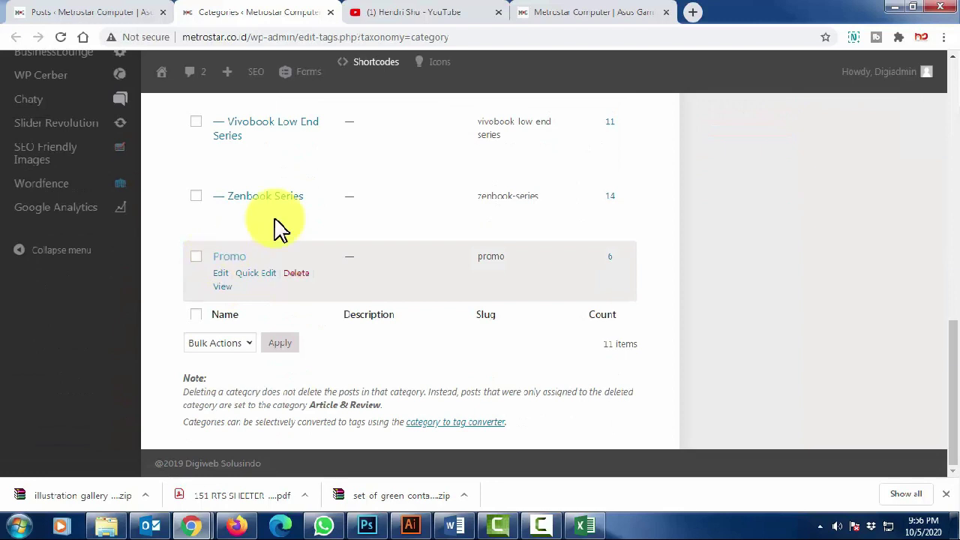
pyautogui.click(568, 13)
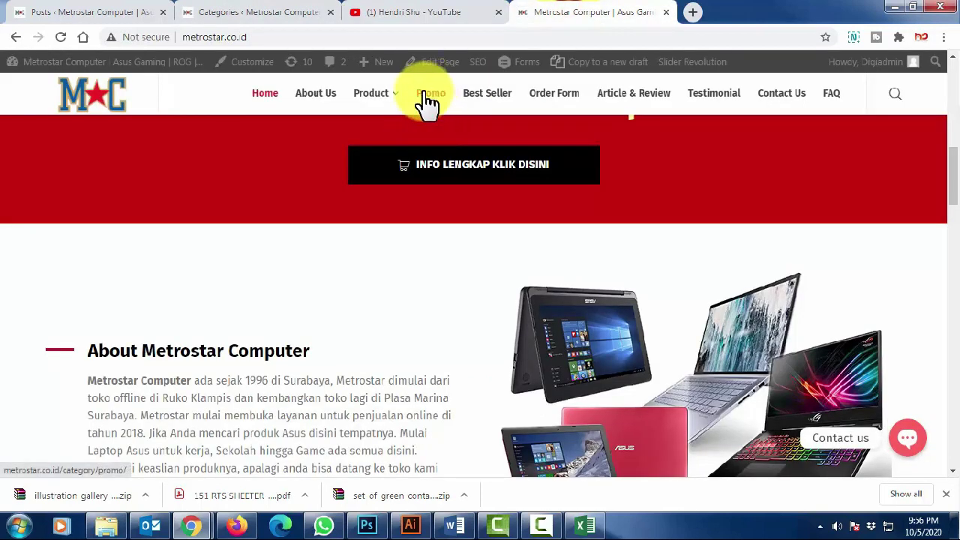
pyautogui.click(222, 10)
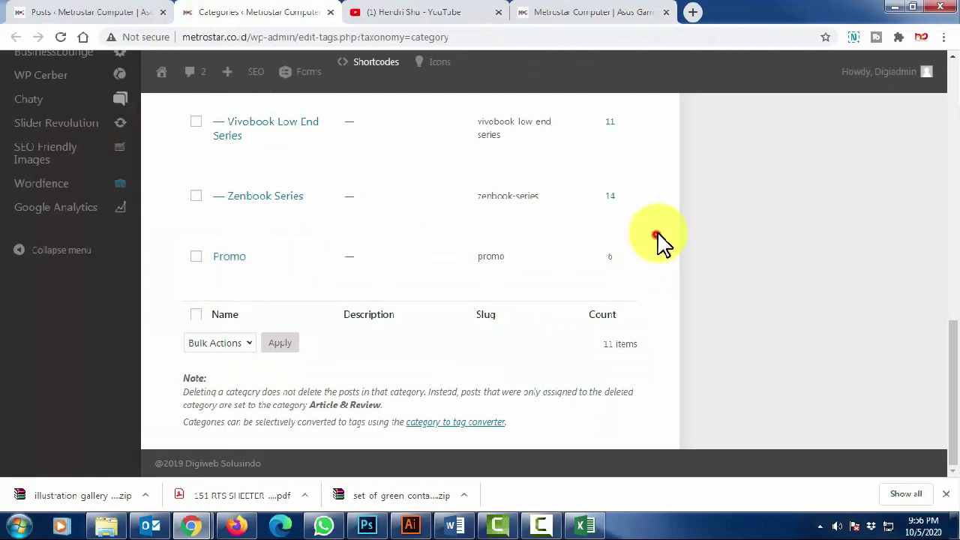
pyautogui.scroll(10, 659, 239)
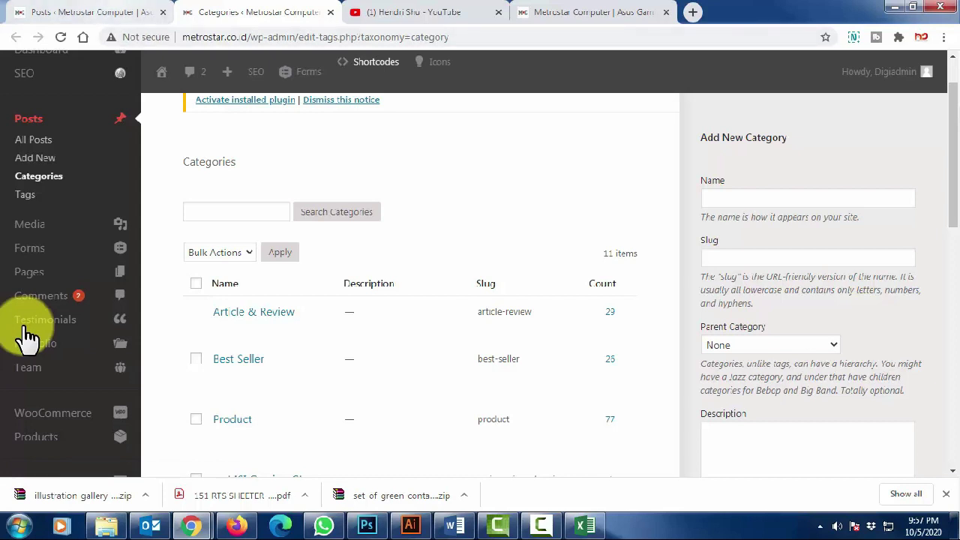
# From the posts list, open the form for adding a new post in a separate browser tab.
pyautogui.hotkey('ctrl', 'shift', 'Tab')
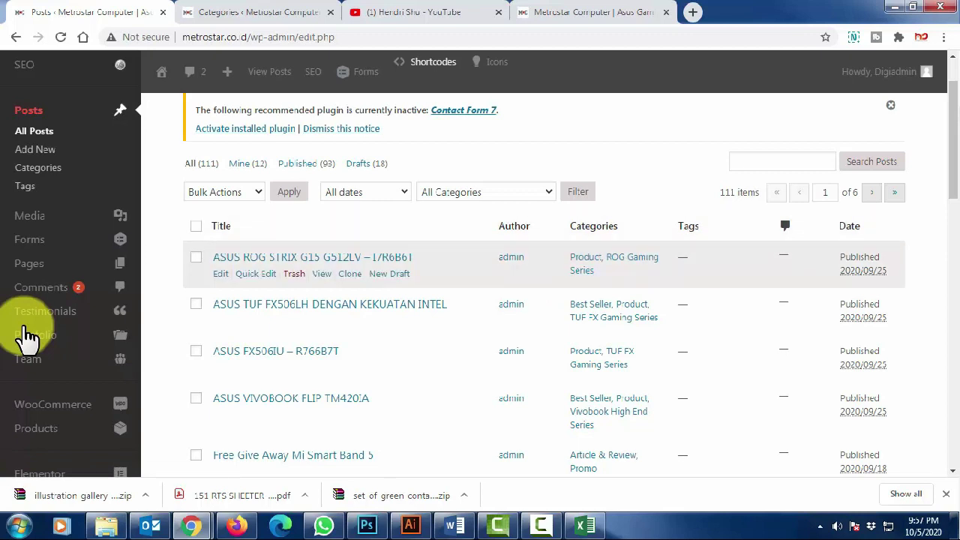
pyautogui.rightClick(219, 274)
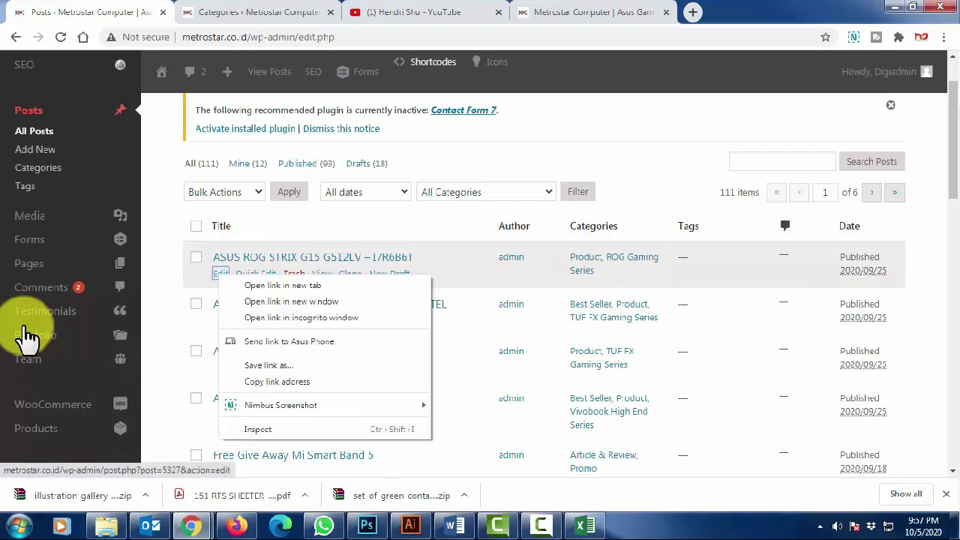
pyautogui.press('Escape')
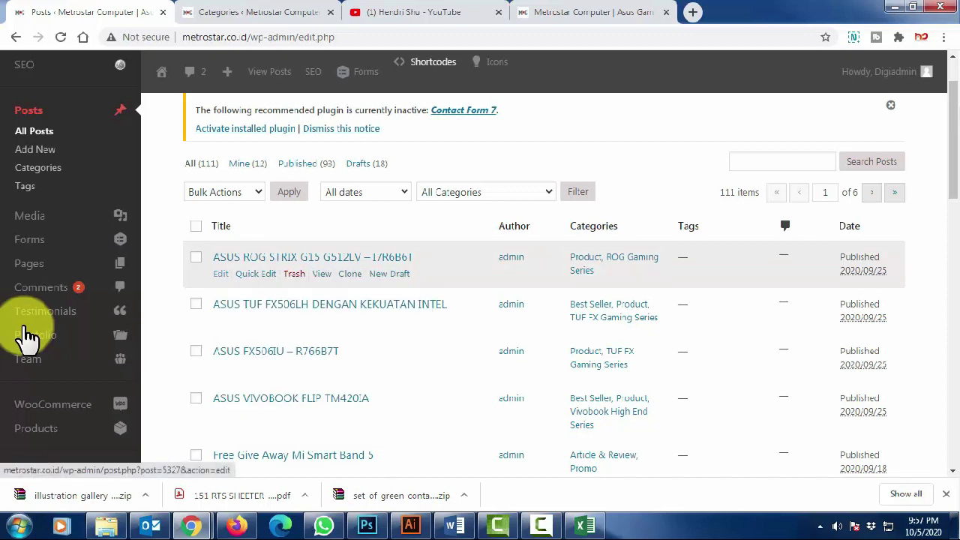
pyautogui.scroll(2, 27, 335)
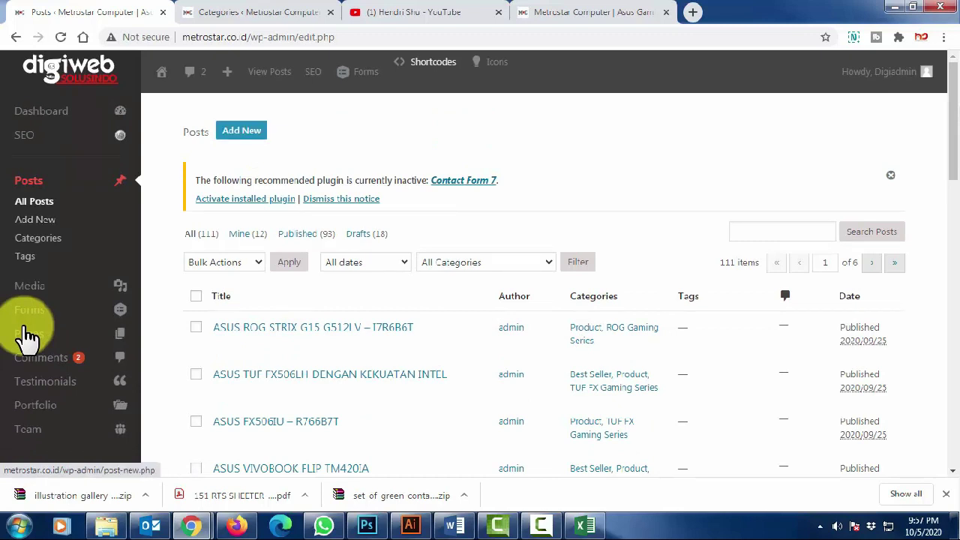
pyautogui.rightClick(231, 129)
pyautogui.click(296, 139)
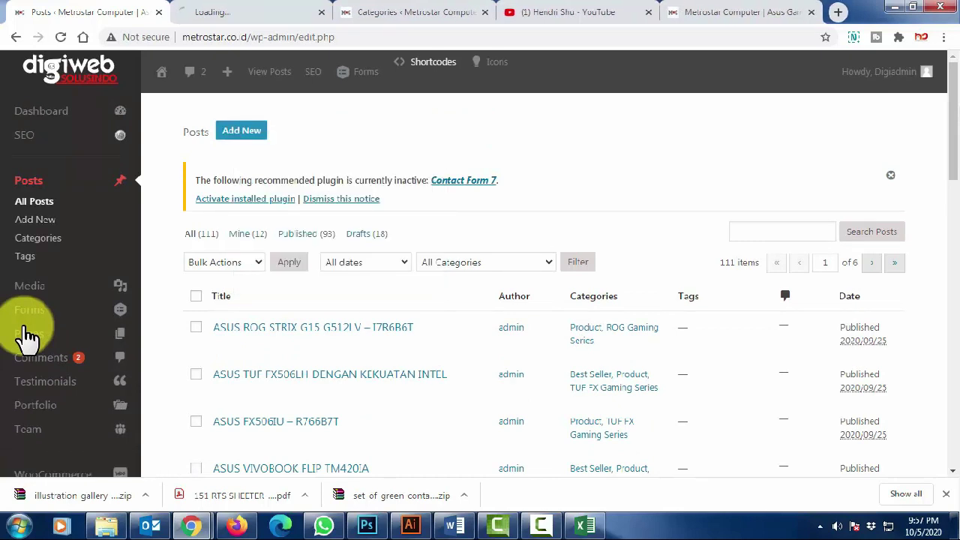
pyautogui.click(244, 12)
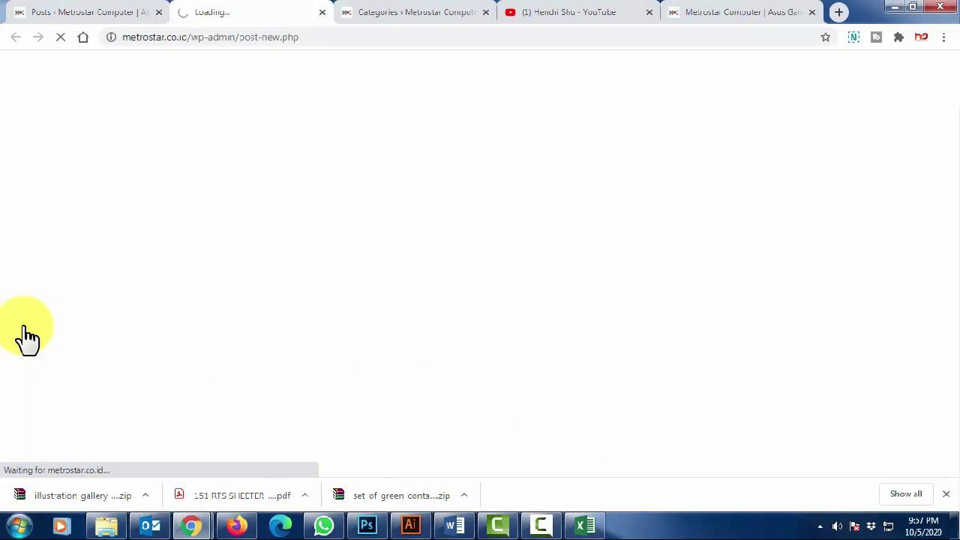
pyautogui.click(90, 12)
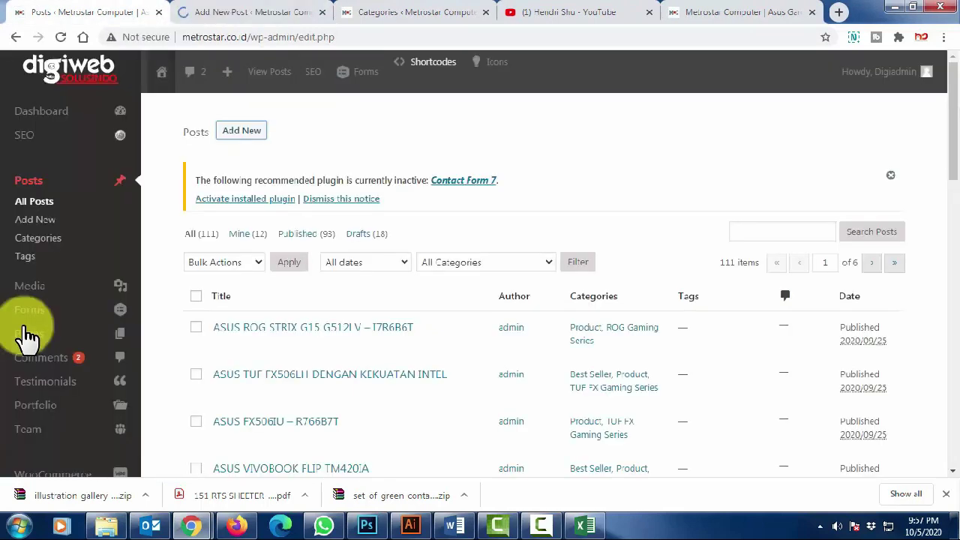
pyautogui.click(247, 12)
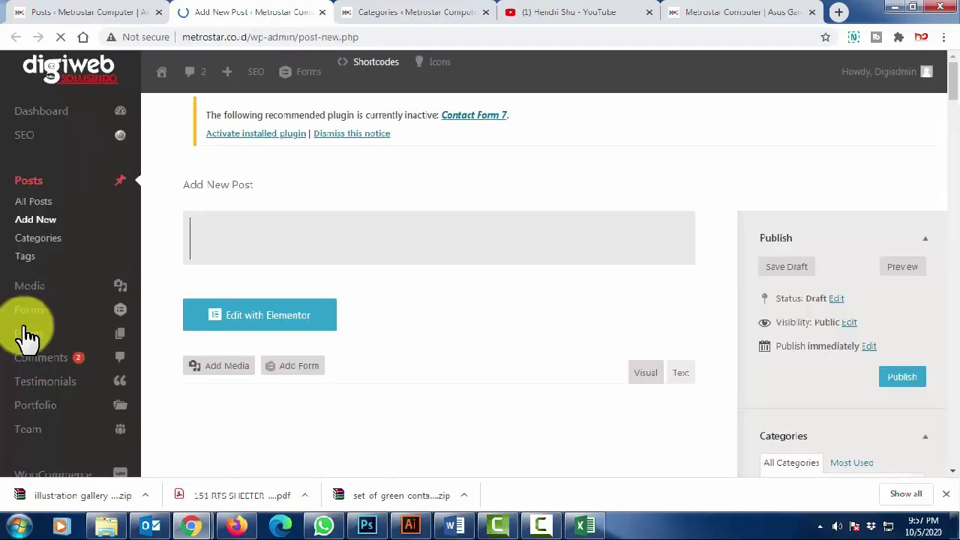
# Look through the new post form's sections and enter "Asus FX 1000" as the post title.
pyautogui.scroll(-2, 27, 335)
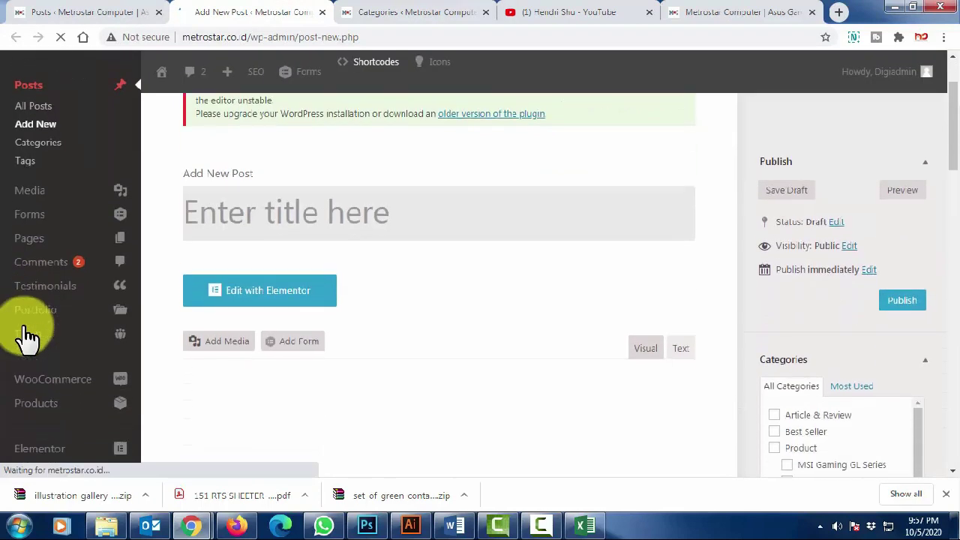
pyautogui.scroll(-6, 27, 335)
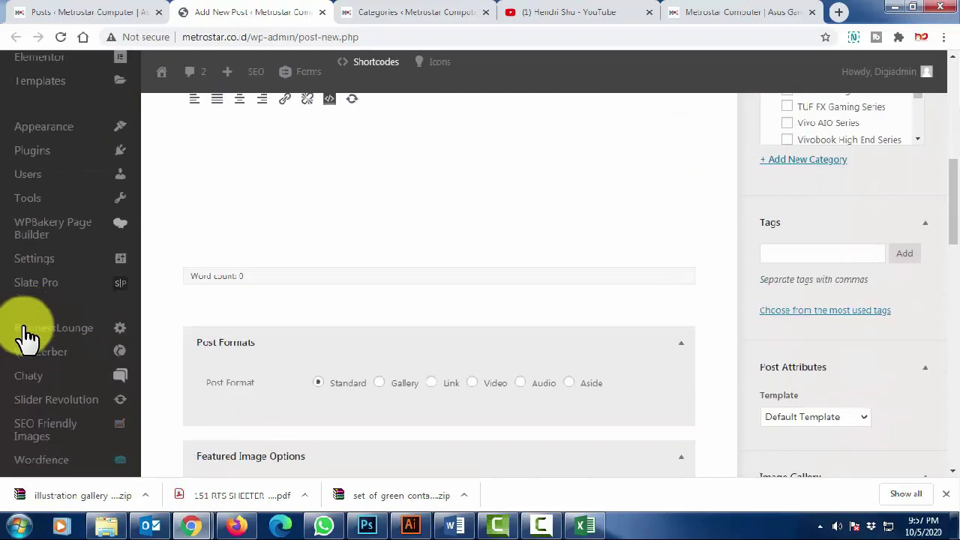
pyautogui.scroll(10, 26, 335)
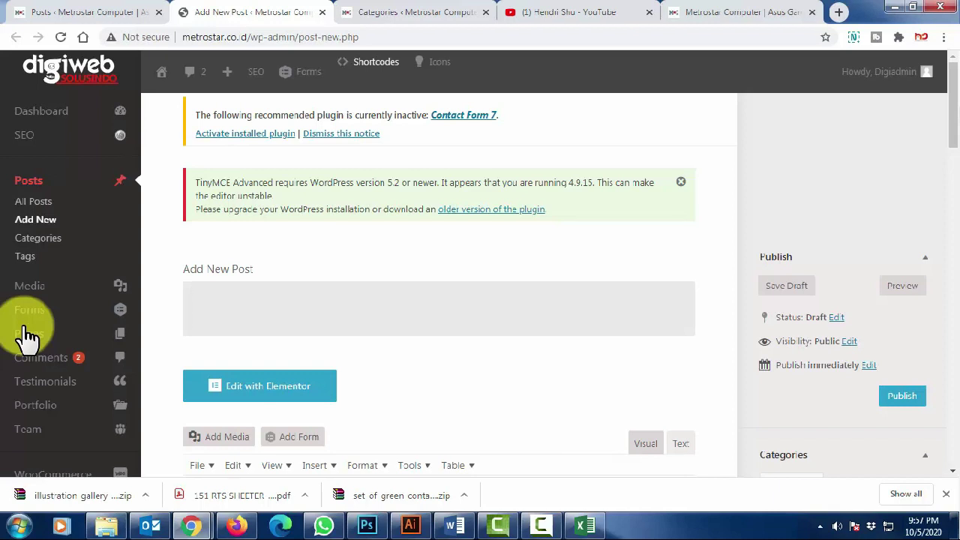
pyautogui.write('Asus FX 1000')
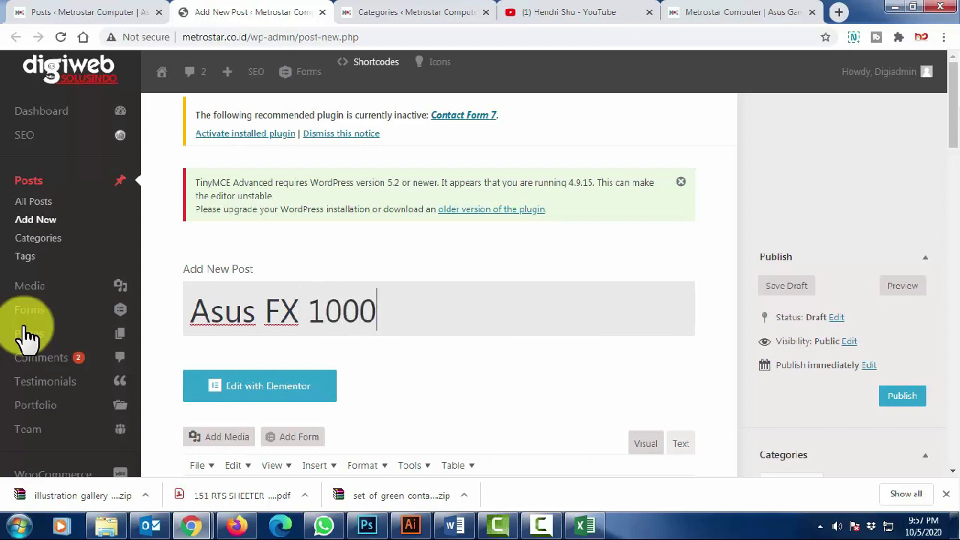
# Replace the new post's title with "Asus Service Terbaik".
pyautogui.hotkey('shift', 'Left')
pyautogui.hotkey('shift', 'Left')
pyautogui.hotkey('shift', 'Left')
pyautogui.hotkey('shift', 'Left')
pyautogui.hotkey('shift', 'Left')
pyautogui.hotkey('shift', 'Left')
pyautogui.hotkey('shift', 'Left')
pyautogui.hotkey('shift', 'Left')
pyautogui.hotkey('shift', 'Left')
pyautogui.hotkey('shift', 'Left')
pyautogui.hotkey('shift', 'Left')
pyautogui.hotkey('shift', 'Left')
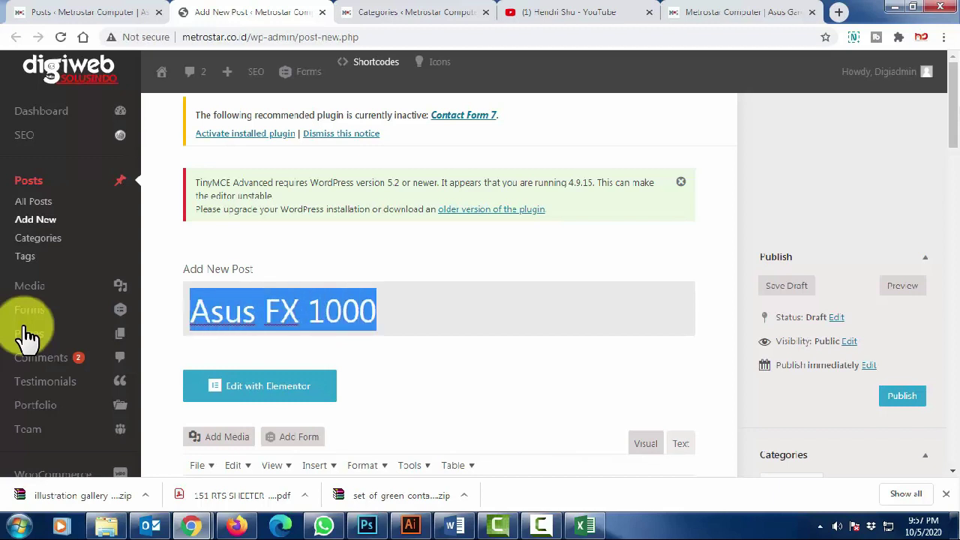
pyautogui.write('Asu')
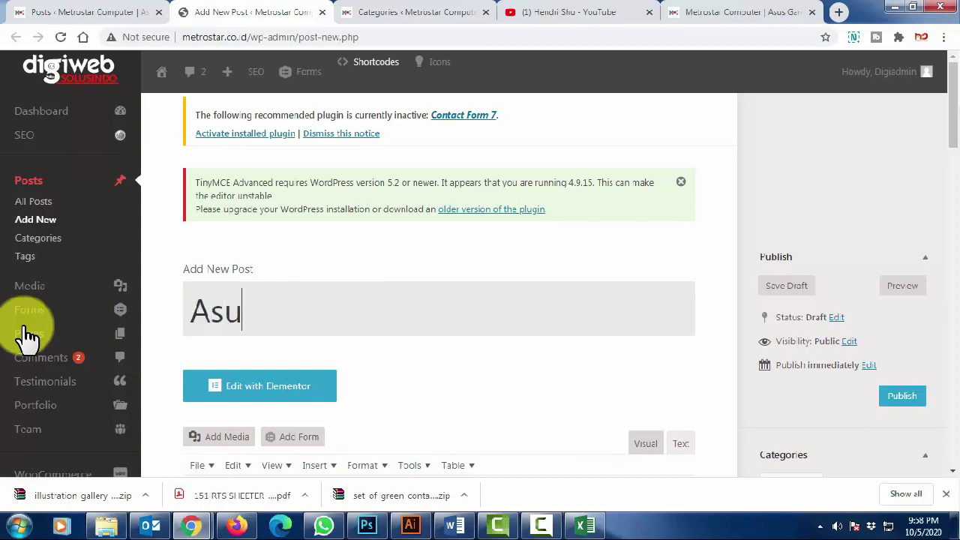
pyautogui.write('s Server')
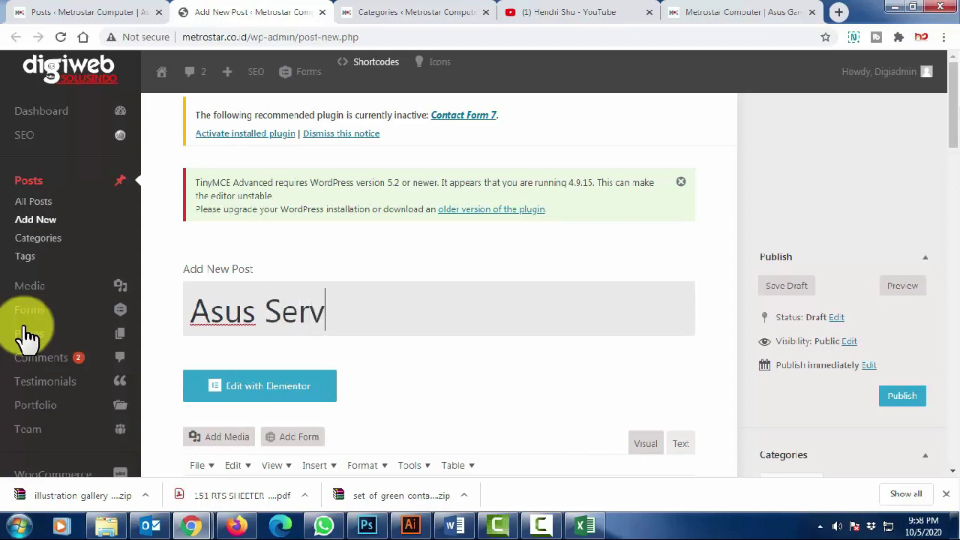
pyautogui.press('BackSpace')
pyautogui.press('BackSpace')
pyautogui.write('ice ter')
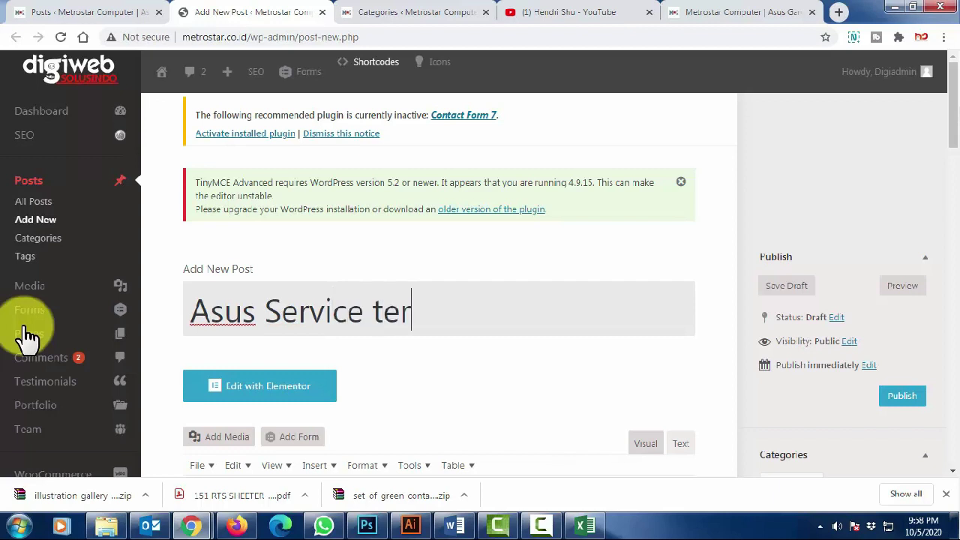
pyautogui.write('baik')
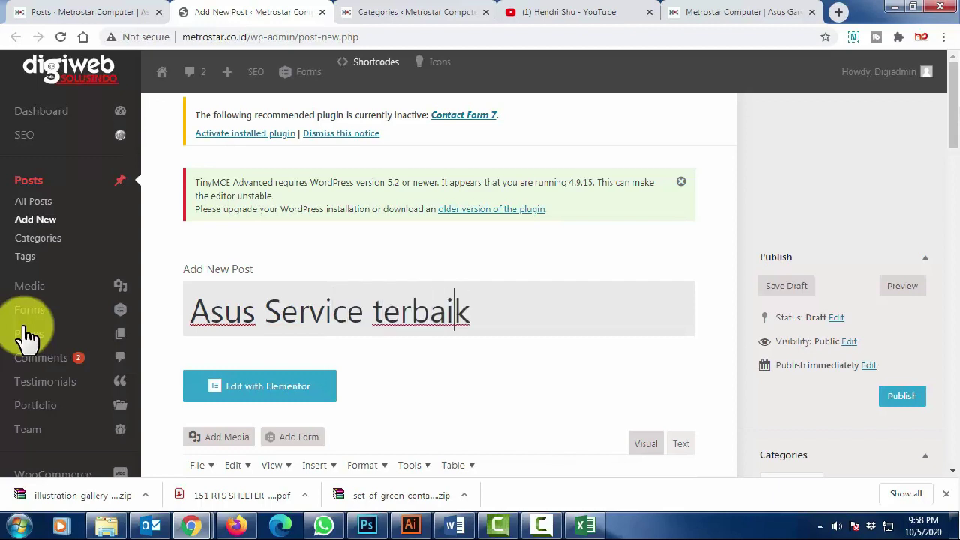
pyautogui.press('BackSpace')
pyautogui.write('T')
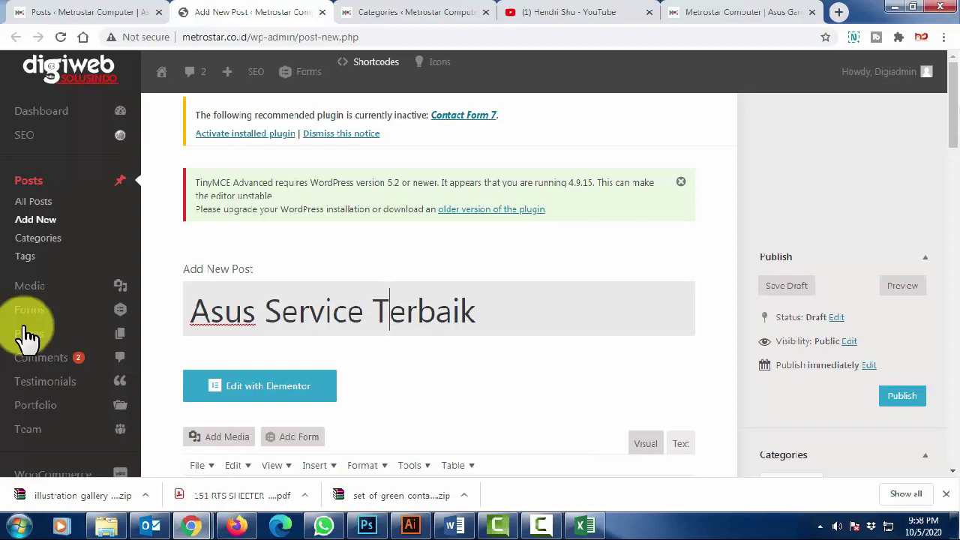
pyautogui.press('Tab')
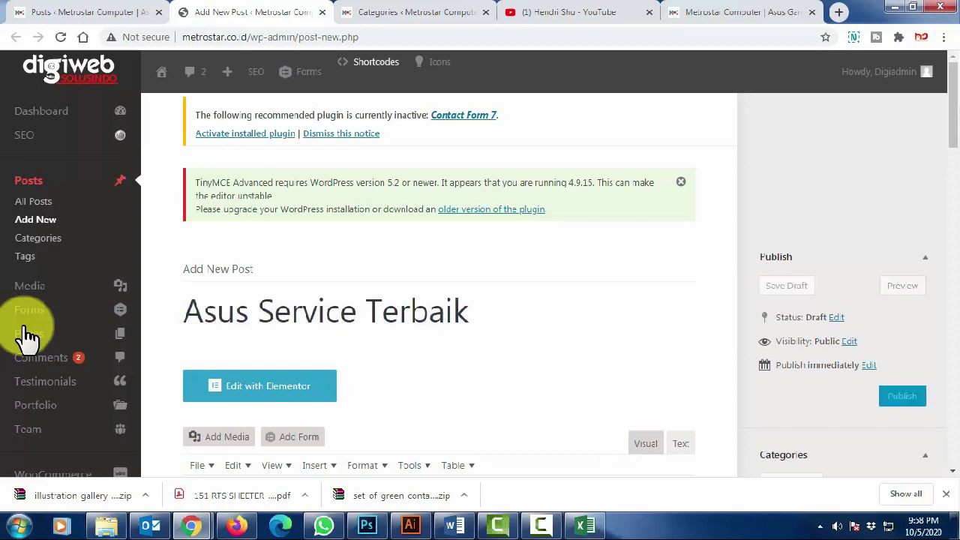
# Fill the post body with one line of random placeholder letters ending in "kklalass".
pyautogui.scroll(-2, 26, 336)
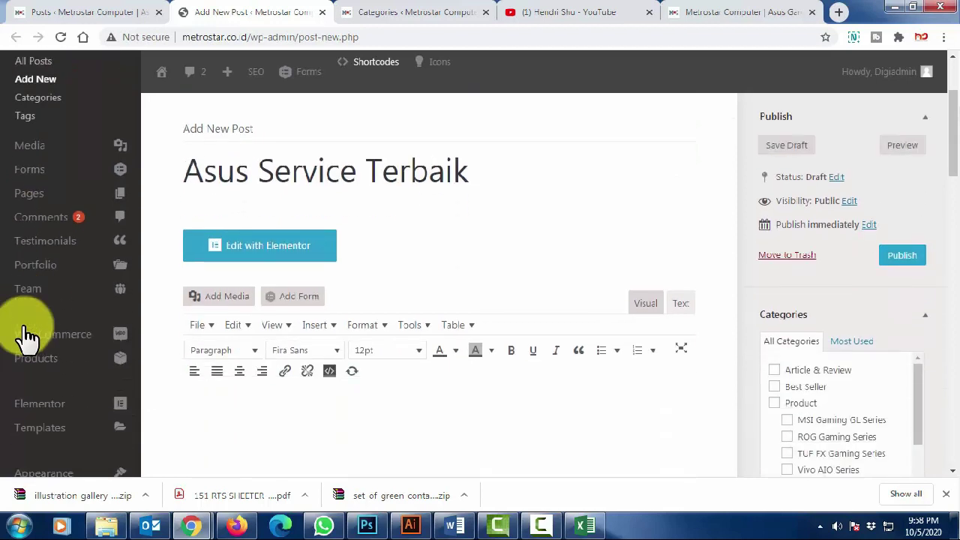
pyautogui.scroll(-2, 27, 336)
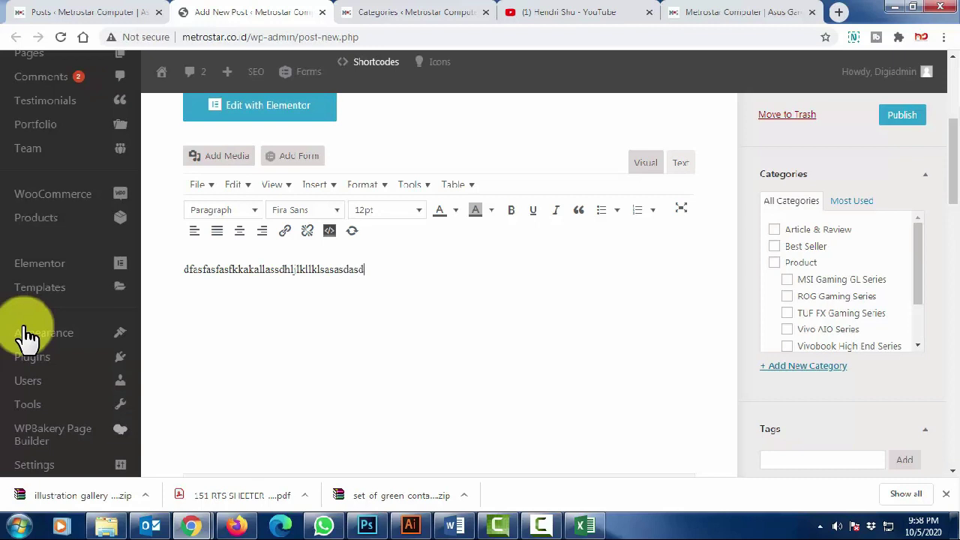
pyautogui.write('cascfasdsd')
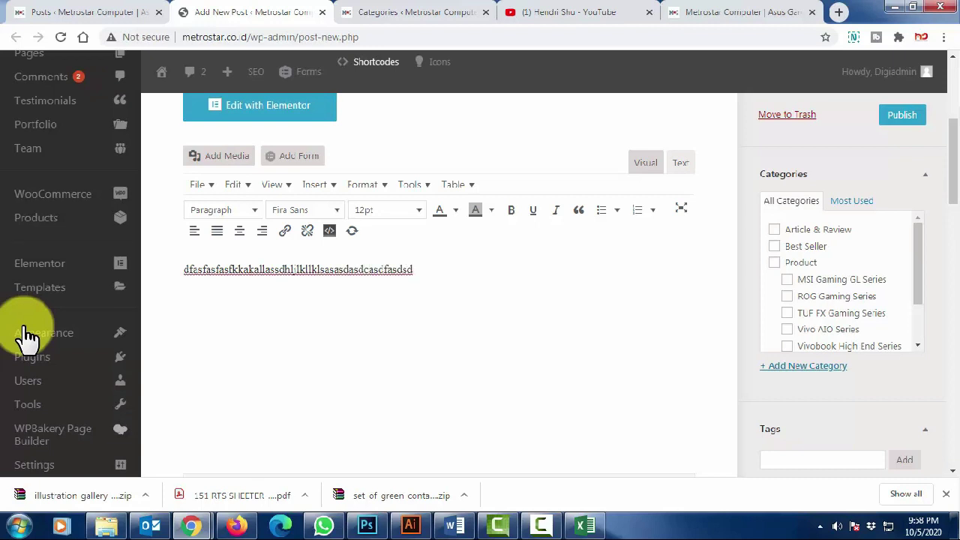
pyautogui.write('kklalass')
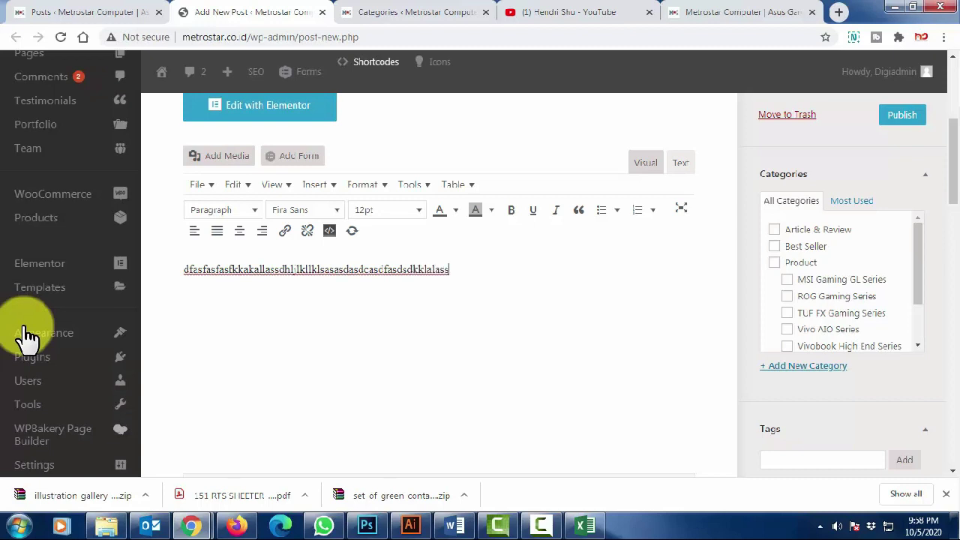
# Set the font size of the whole placeholder line in the post body to 18pt.
pyautogui.moveTo(450, 269); pyautogui.dragTo(183, 269)
pyautogui.click(387, 210)
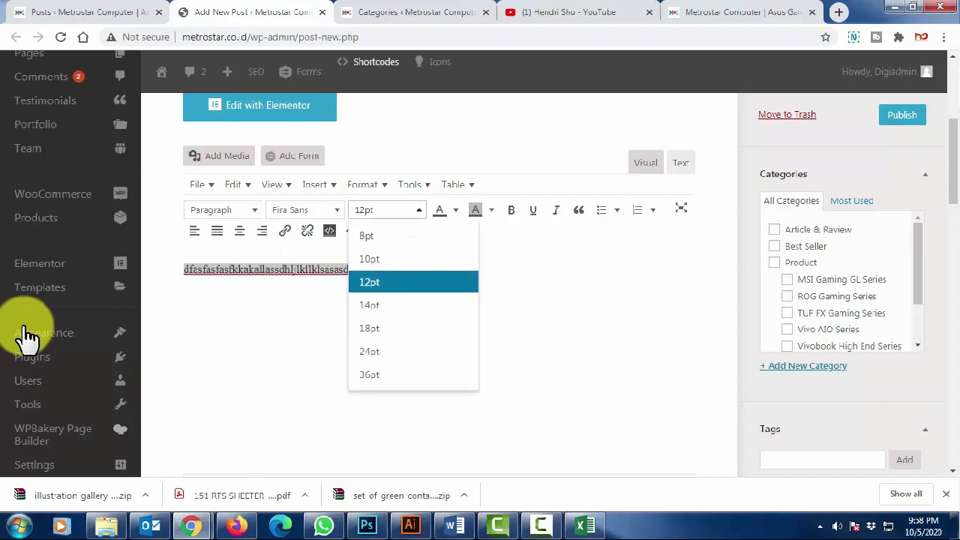
pyautogui.click(390, 327)
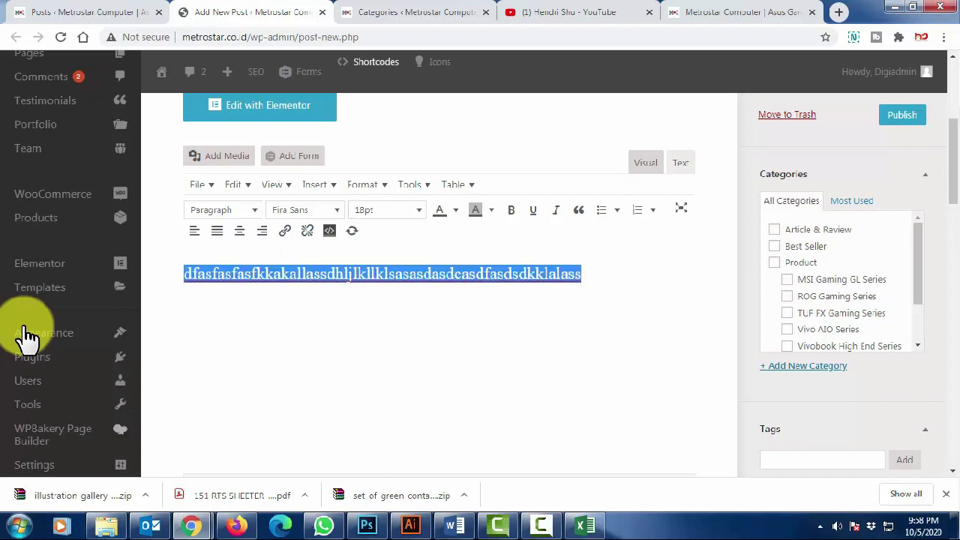
pyautogui.click(389, 274)
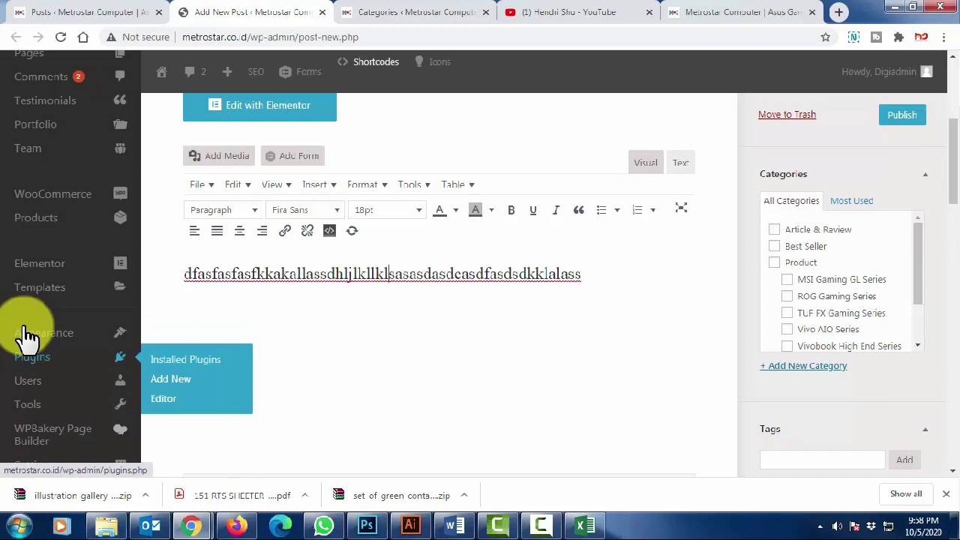
# Make the "sasasdasdcasdf" portion in the middle of the placeholder line bold.
pyautogui.rightClick(26, 335)
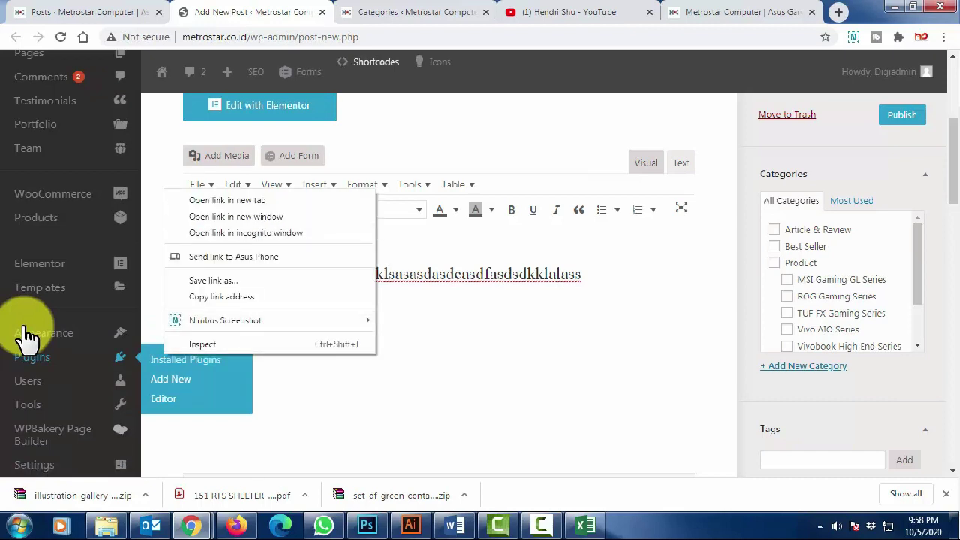
pyautogui.scroll(-4, 26, 335)
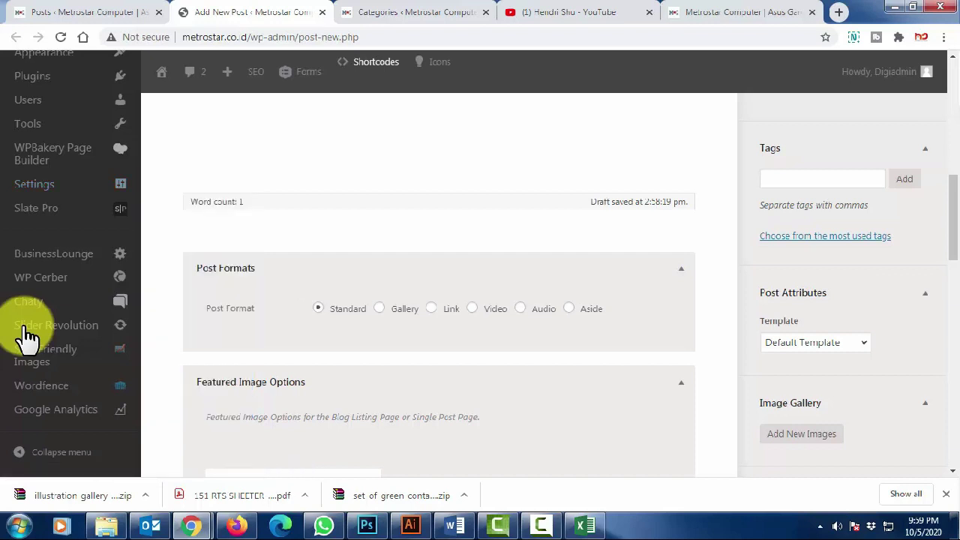
pyautogui.scroll(6, 28, 335)
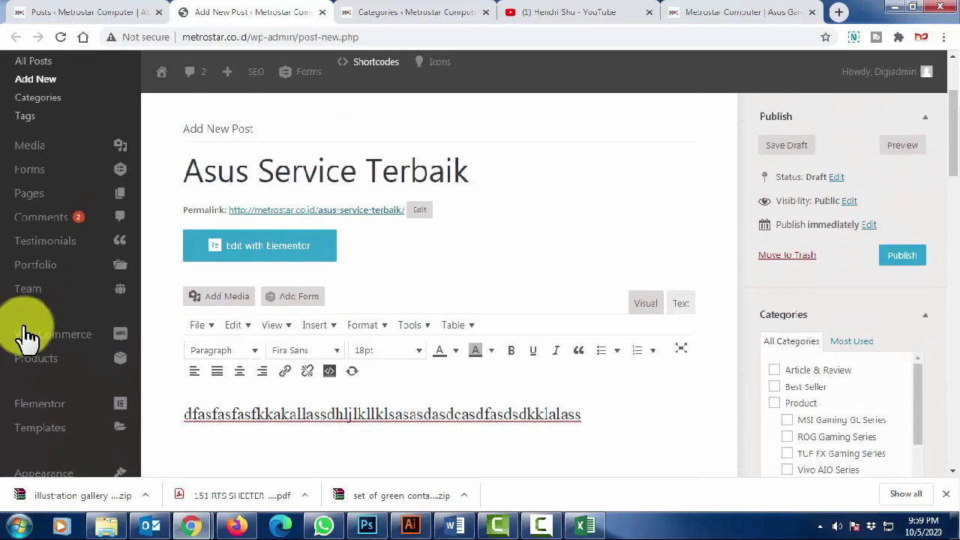
pyautogui.scroll(-3, 28, 336)
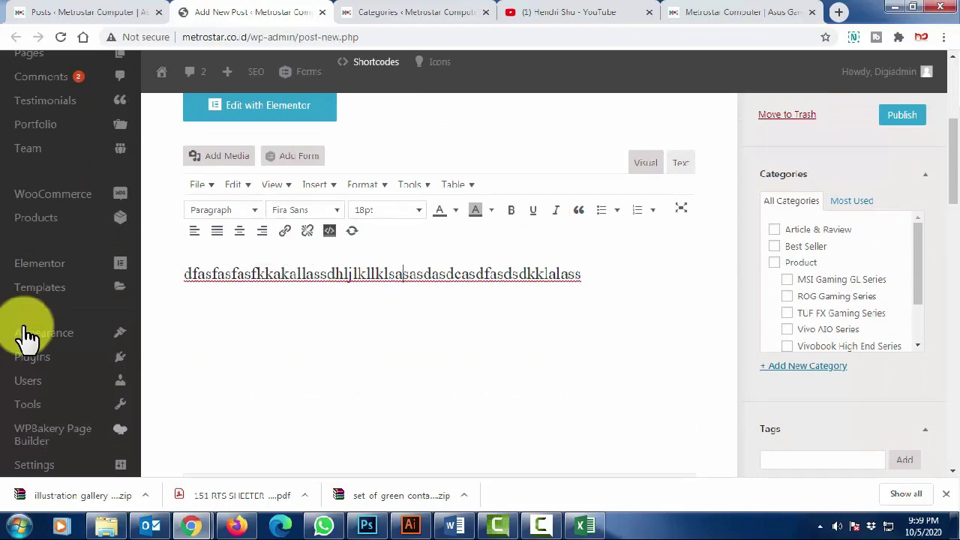
pyautogui.moveTo(388, 274); pyautogui.dragTo(492, 274)
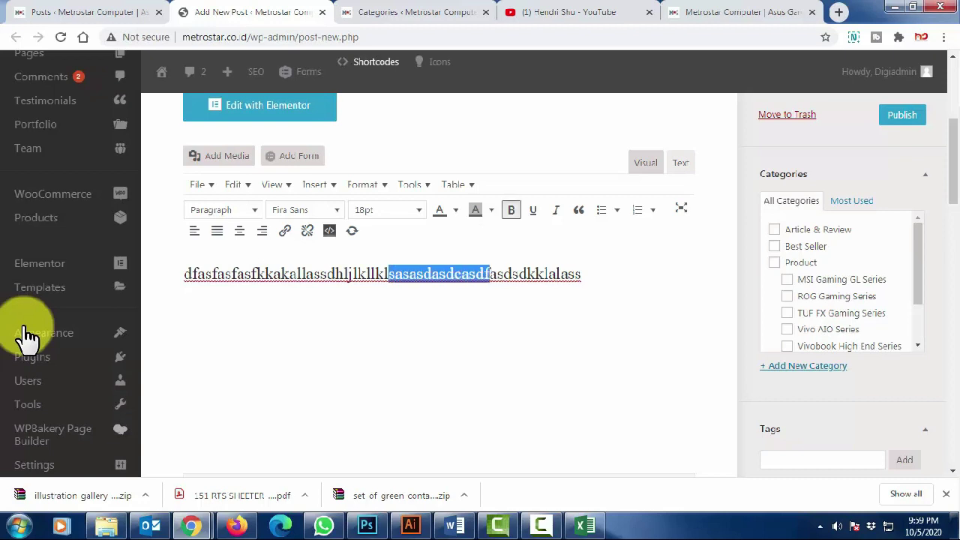
# Insert a space after the bold "sasasdasdcasdf" portion and underline the "asdsd" portion that follows it.
pyautogui.hotkey('ctrl', 'b')
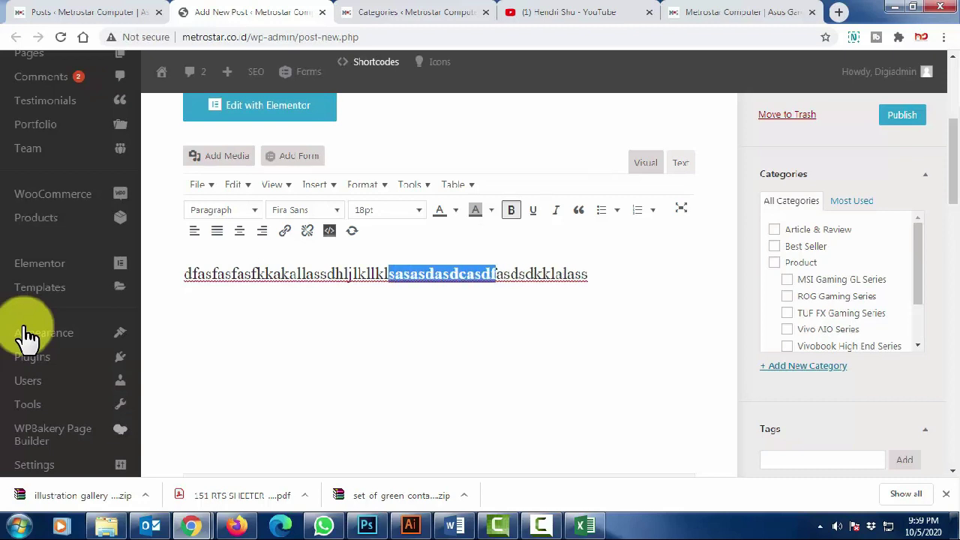
pyautogui.press('Right')
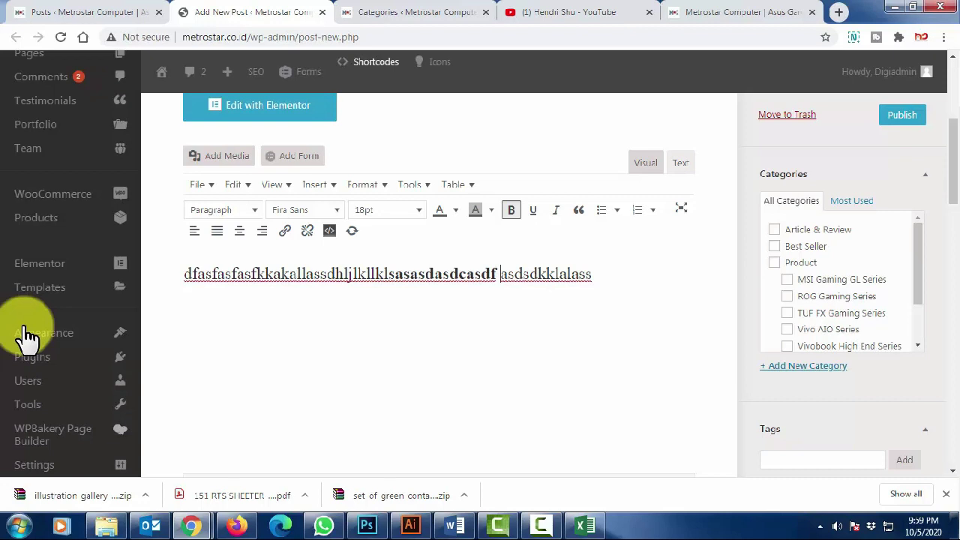
pyautogui.hotkey('shift', 'Right')
pyautogui.hotkey('shift', 'Right')
pyautogui.hotkey('shift', 'Right')
pyautogui.hotkey('shift', 'Right')
pyautogui.hotkey('shift', 'Right')
pyautogui.hotkey('ctrl', 'u')
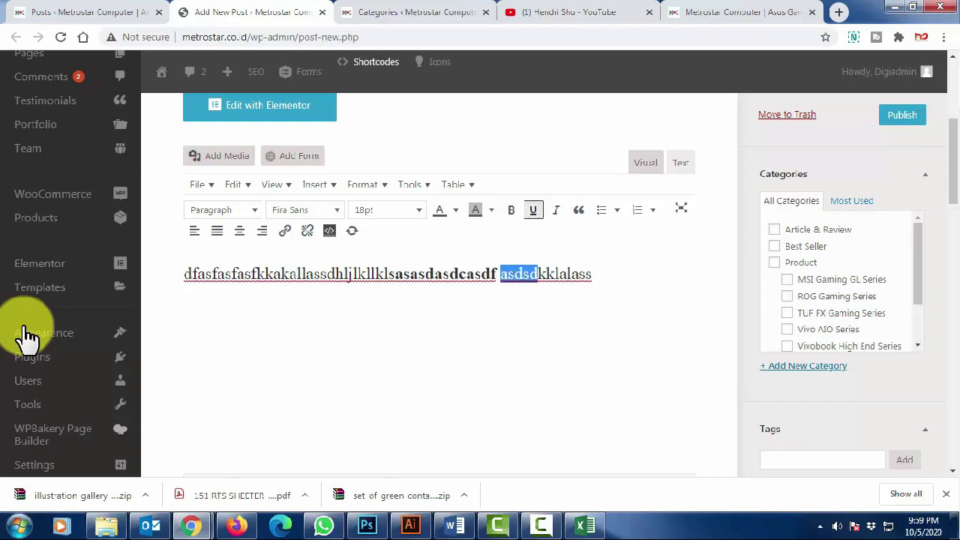
# Separate the underlined "asdsd" from the trailing "kklalass" with a space.
pyautogui.press('End')
pyautogui.press('Left')
pyautogui.press('Left')
pyautogui.press('Left')
pyautogui.press('Left')
pyautogui.press('Left')
pyautogui.press('Left')
pyautogui.press('Left')
pyautogui.press('Left')
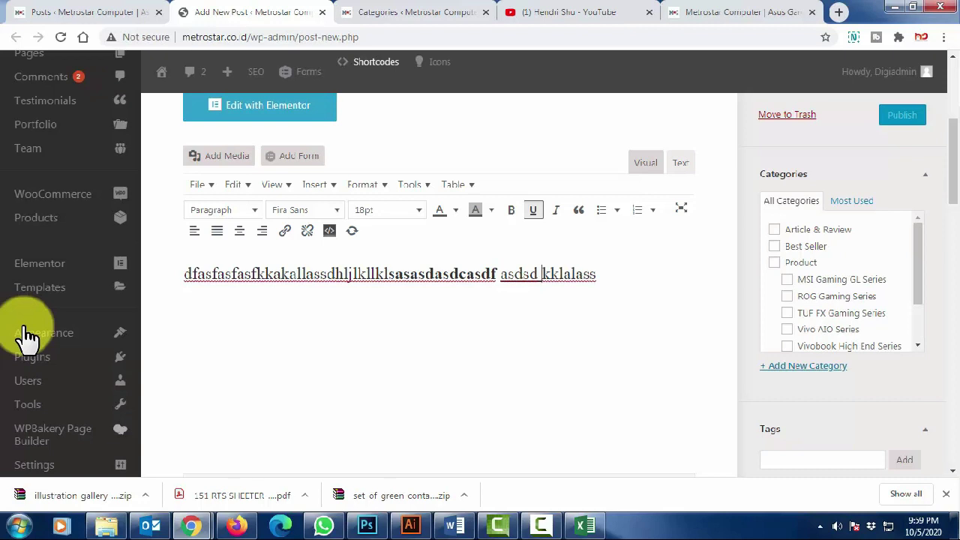
# Set the font of the whole placeholder line in the post body to Helvetica.
pyautogui.click(304, 210)
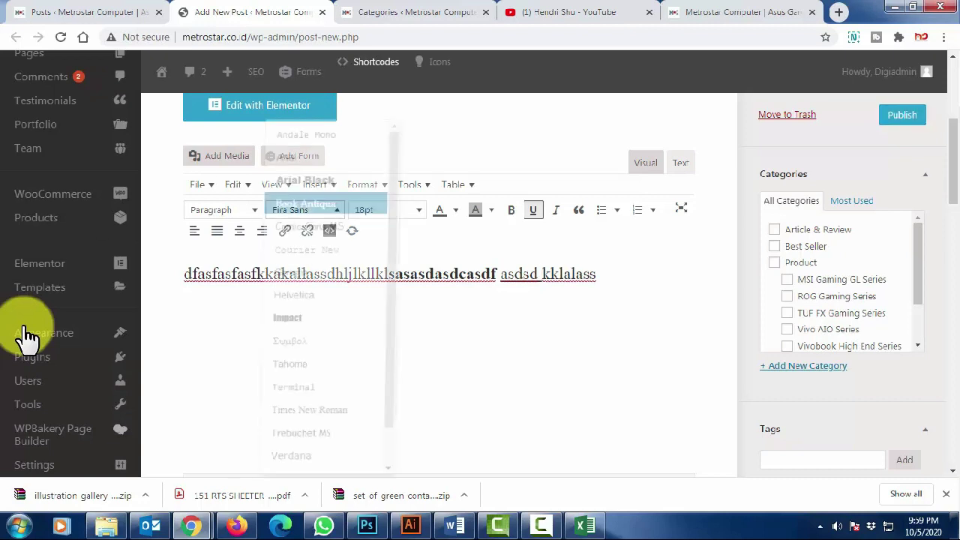
pyautogui.click(467, 275)
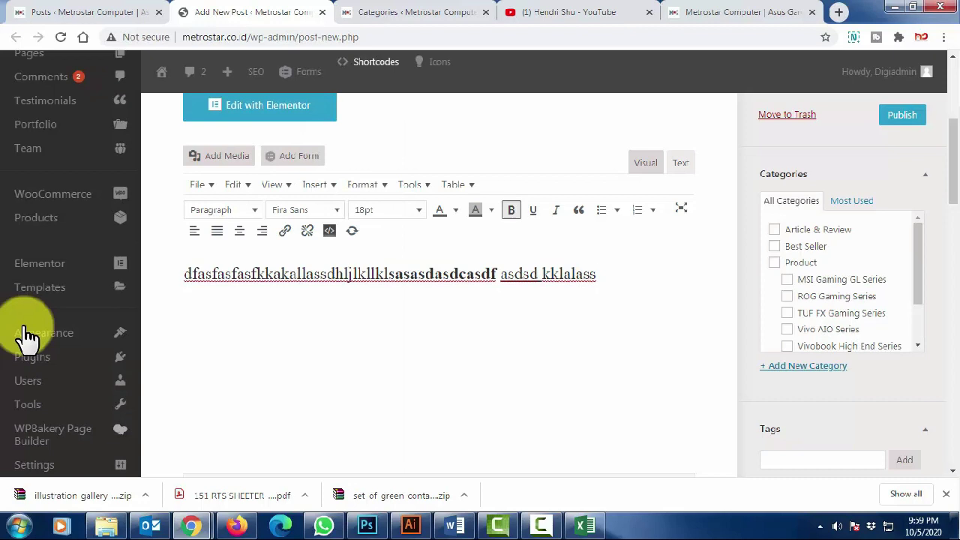
pyautogui.hotkey('ctrl', 'a')
pyautogui.click(304, 210)
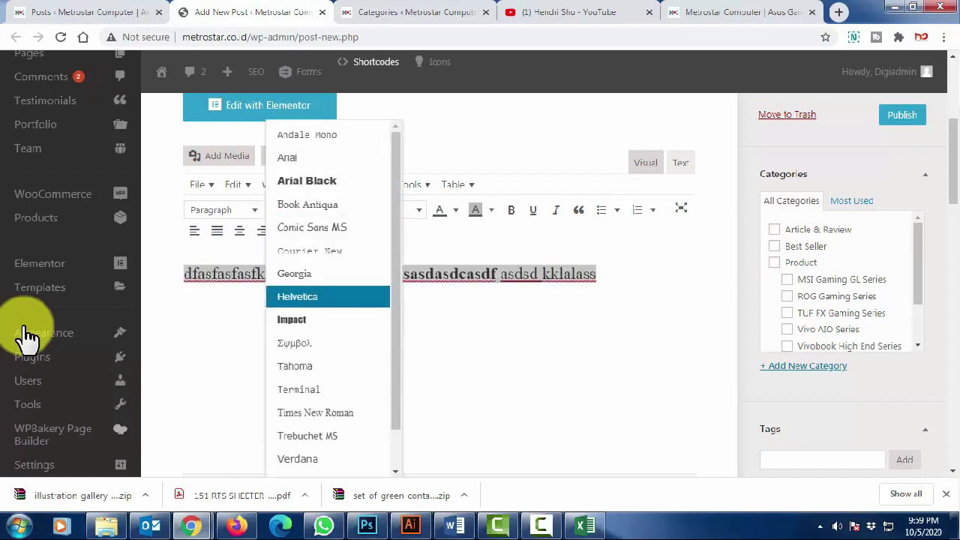
pyautogui.click(297, 296)
pyautogui.click(428, 274)
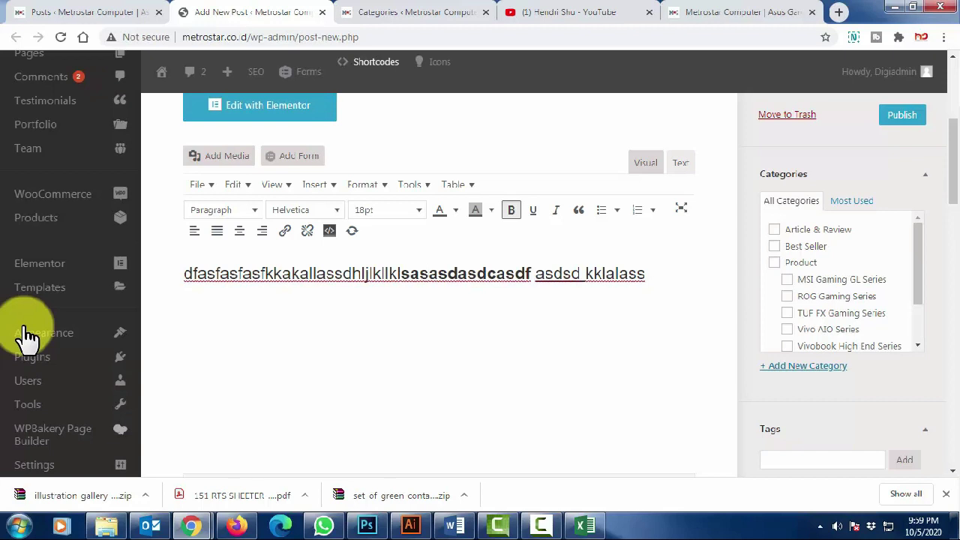
# Assign the new post to the Article & Review and Product categories.
pyautogui.scroll(-3, 26, 335)
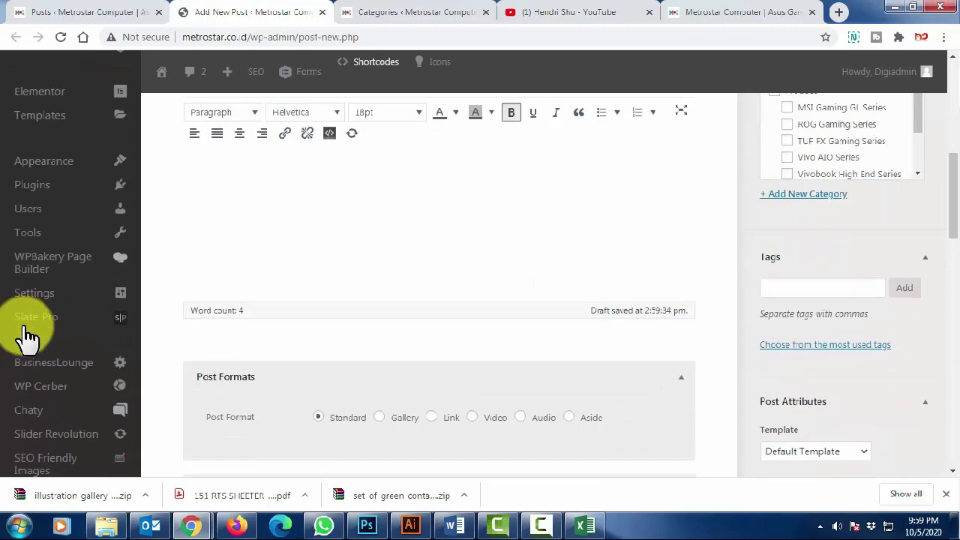
pyautogui.scroll(3, 27, 335)
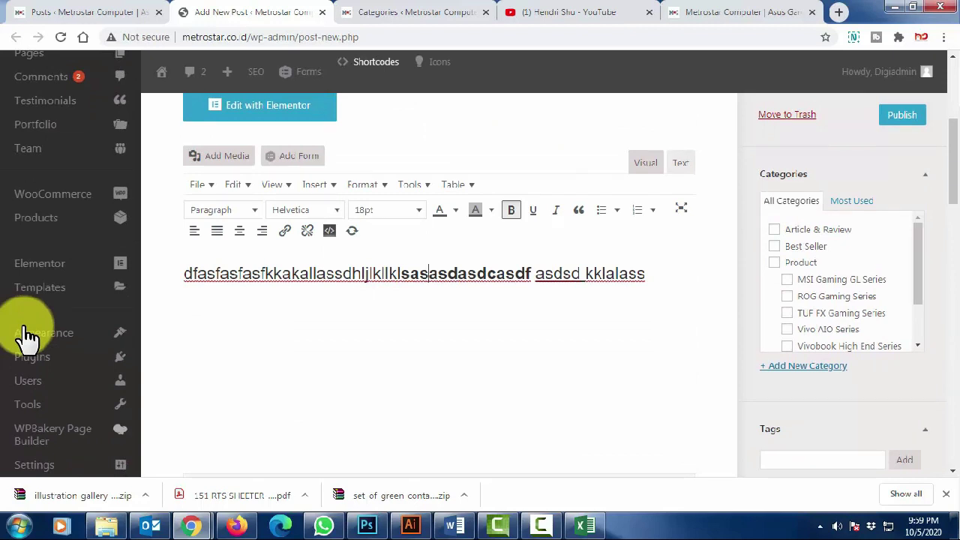
pyautogui.moveTo(918, 263)
pyautogui.mouseDown()
pyautogui.moveTo(918, 298)
pyautogui.moveTo(918, 262)
pyautogui.mouseUp()
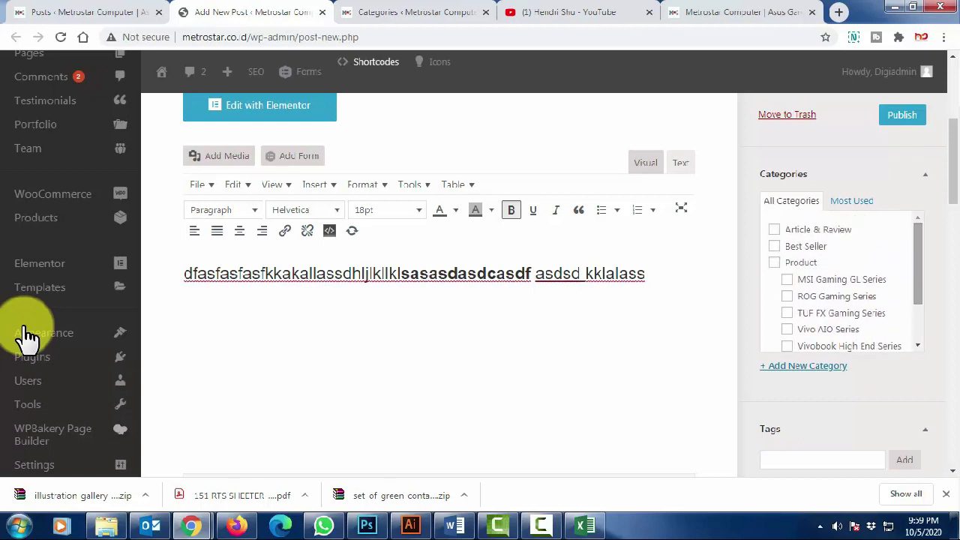
pyautogui.click(775, 230)
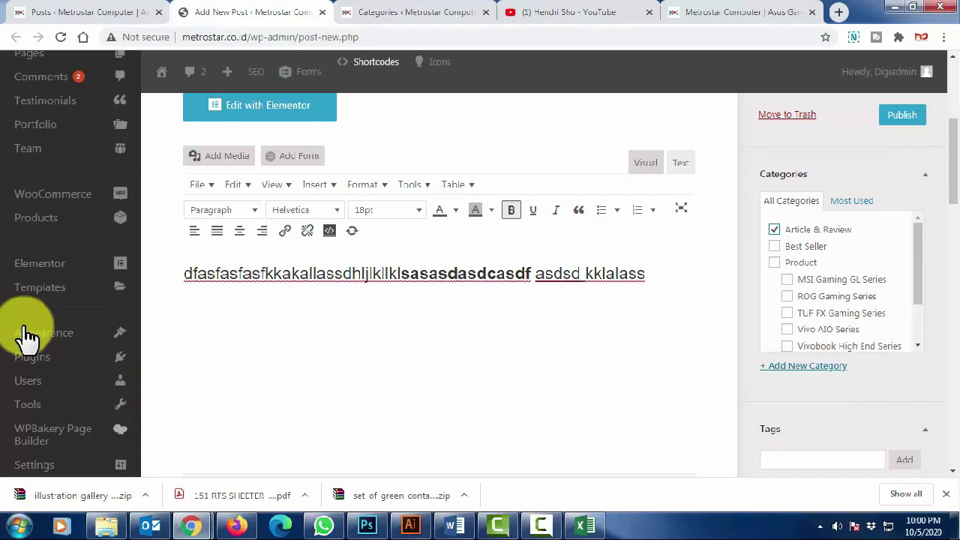
pyautogui.click(775, 262)
pyautogui.scroll(-1, 840, 282)
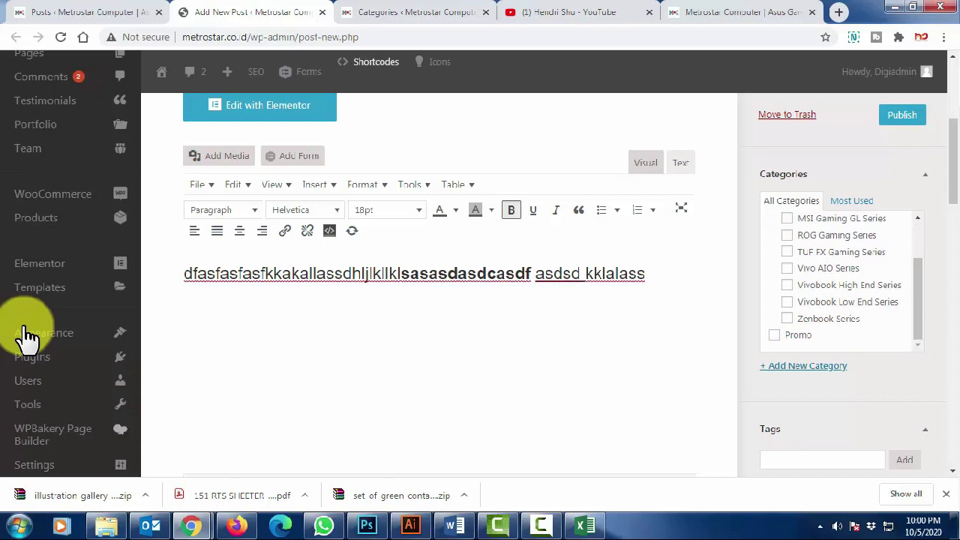
pyautogui.scroll(2, 840, 282)
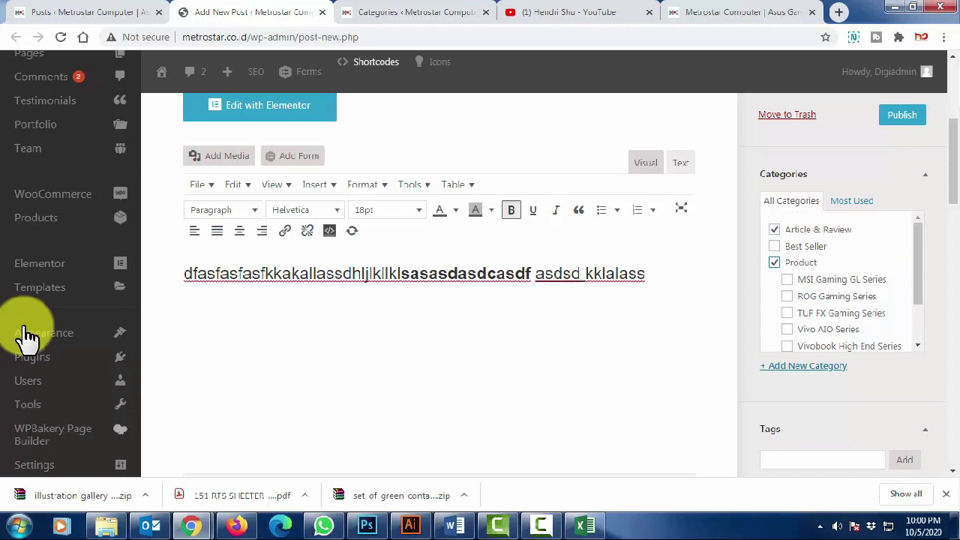
# Review the product series in the live site's Product menu and on its Product page, and return to the new post.
pyautogui.click(743, 12)
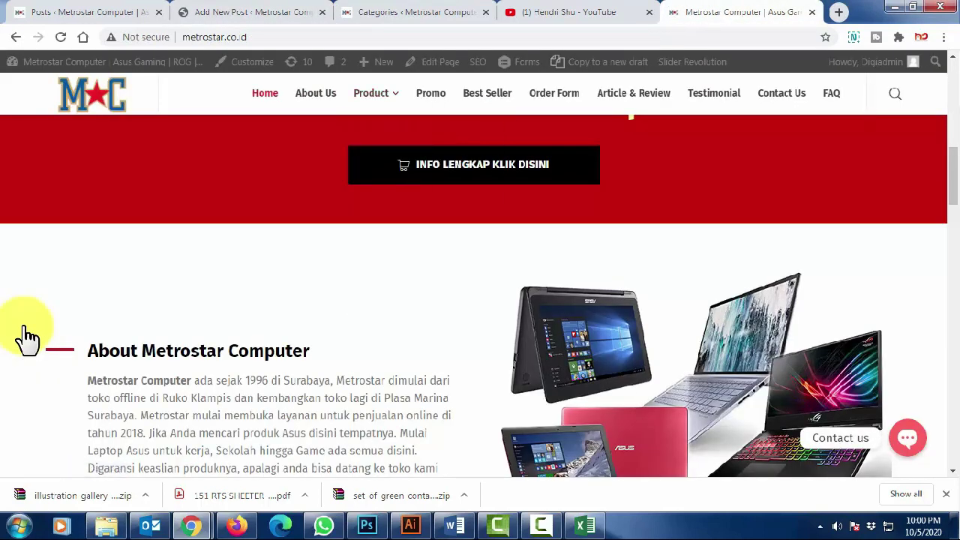
pyautogui.moveTo(373, 93)
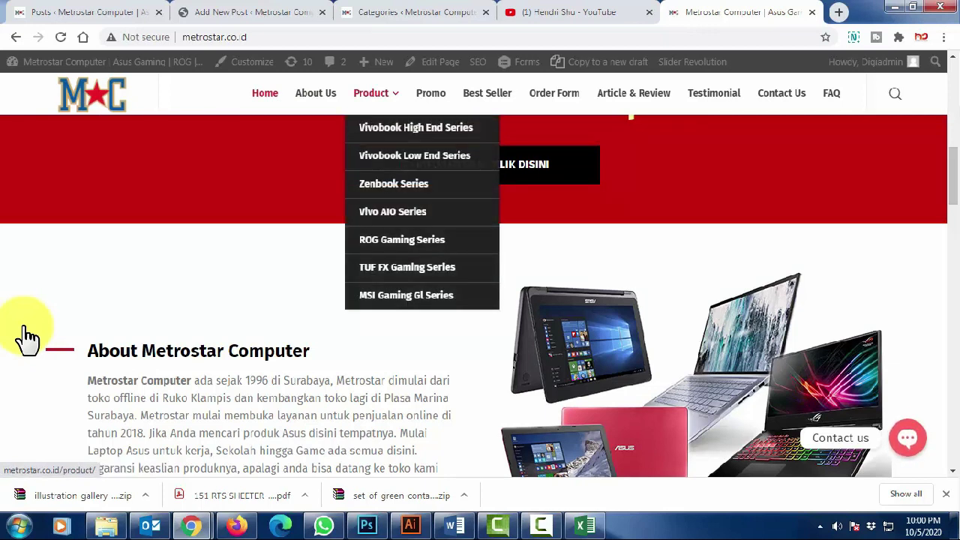
pyautogui.click(372, 93)
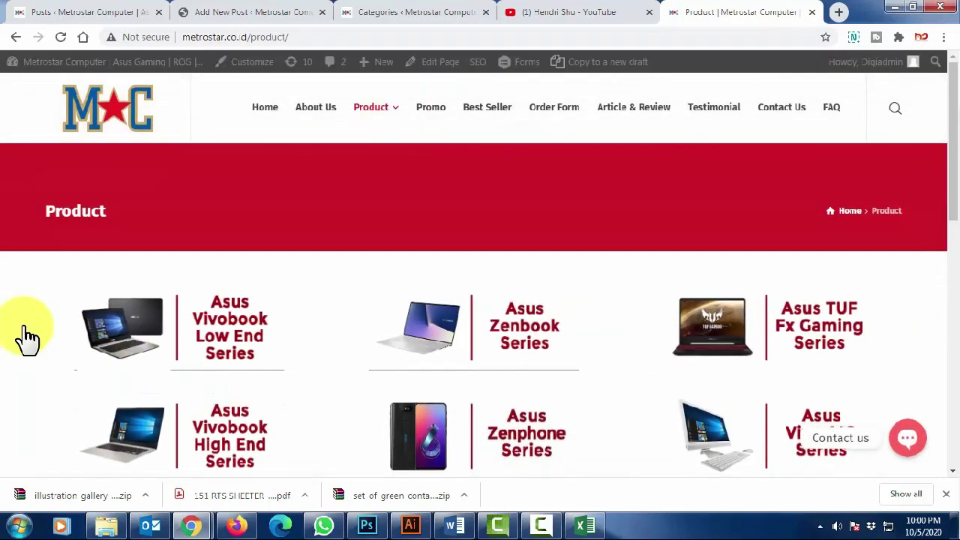
pyautogui.scroll(-4, 26, 336)
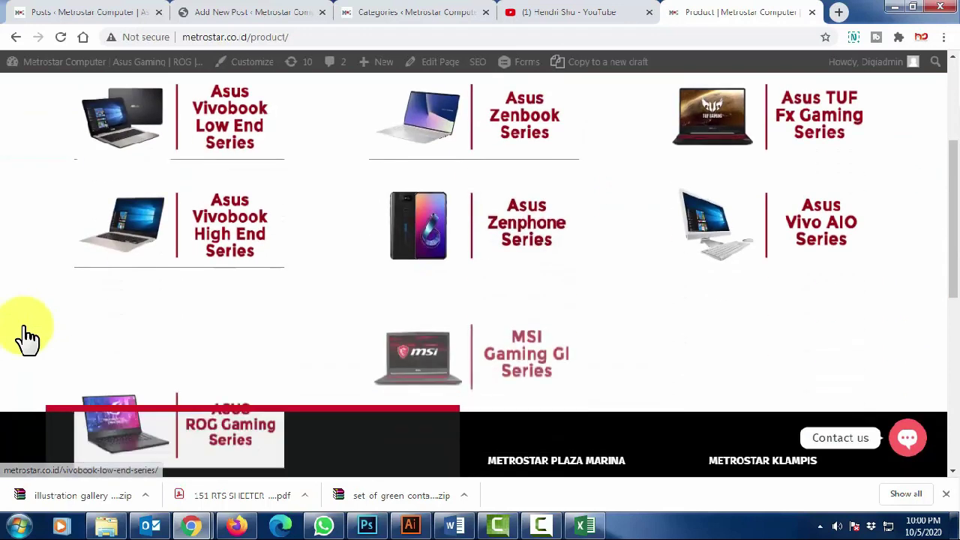
pyautogui.scroll(4, 26, 335)
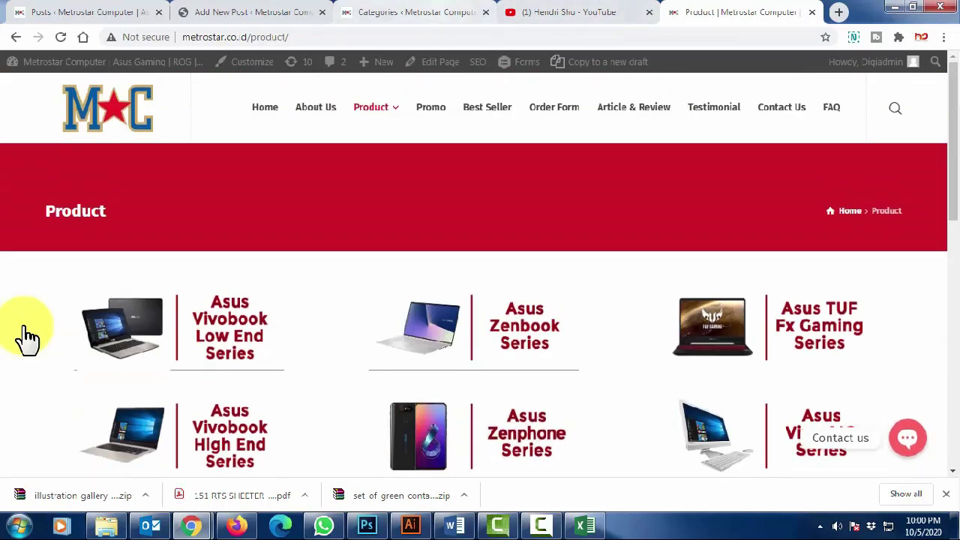
pyautogui.moveTo(372, 107)
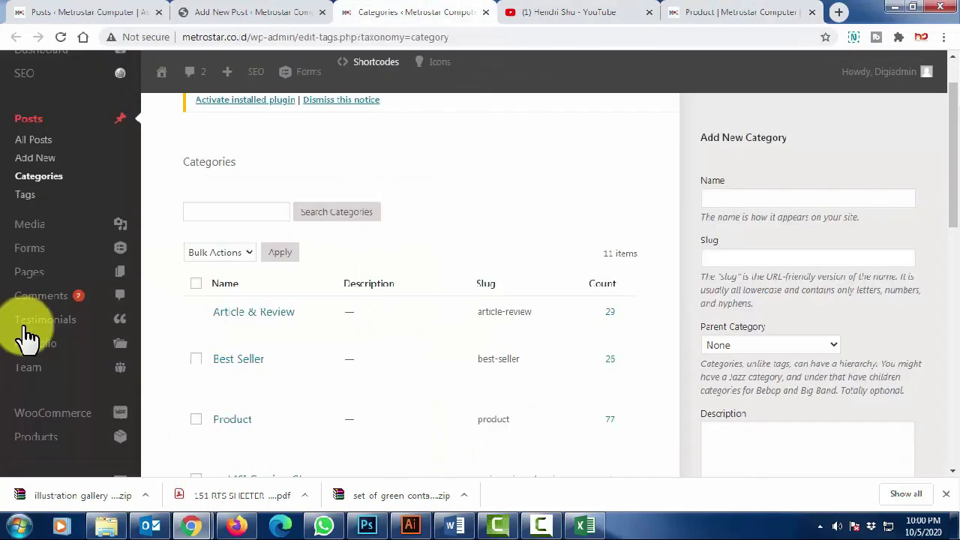
pyautogui.click(416, 12)
pyautogui.click(251, 12)
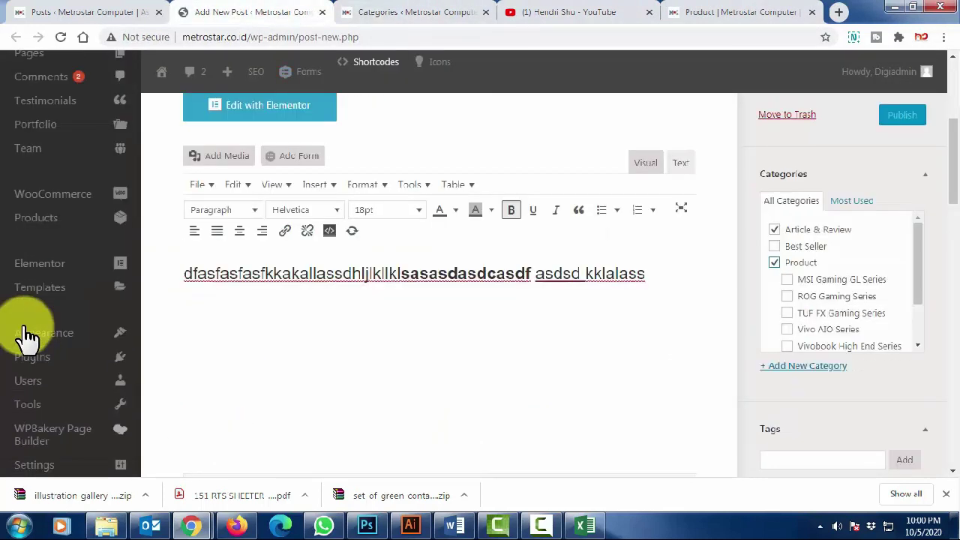
# Remove the post from Article & Review and add the ROG Gaming Series, Promo and Best Seller categories.
pyautogui.click(774, 229)
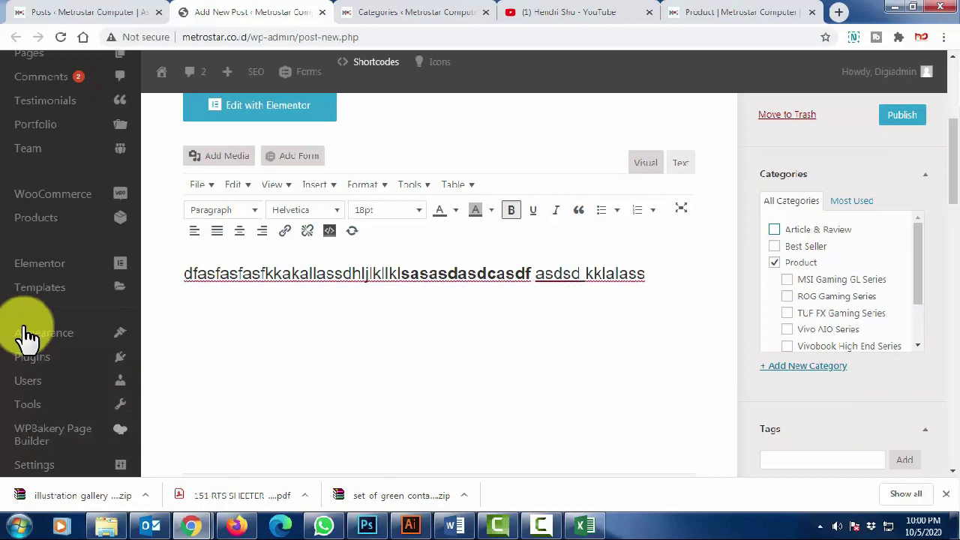
pyautogui.click(787, 295)
pyautogui.scroll(-1, 840, 297)
pyautogui.scroll(1, 840, 297)
pyautogui.press('space')
pyautogui.moveTo(919, 263); pyautogui.dragTo(918, 299)
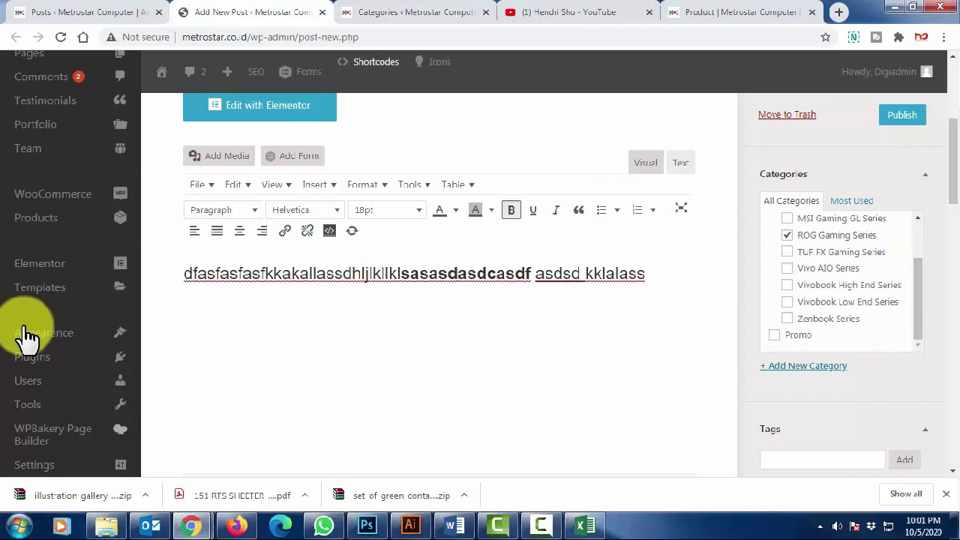
pyautogui.click(775, 335)
pyautogui.moveTo(919, 300); pyautogui.dragTo(919, 263)
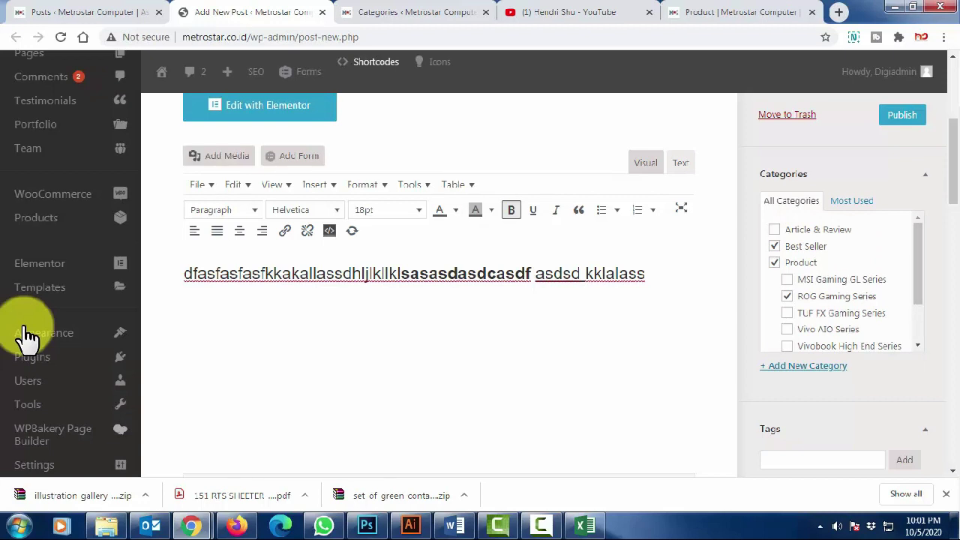
# Clear the Best Seller, Product and ROG Gaming Series categories and assign the post to Article & Review only.
pyautogui.click(775, 246)
pyautogui.click(775, 263)
pyautogui.click(787, 297)
pyautogui.click(774, 228)
pyautogui.moveTo(919, 263)
pyautogui.mouseDown()
pyautogui.moveTo(918, 299)
pyautogui.moveTo(919, 263)
pyautogui.mouseUp()
pyautogui.scroll(-3, 26, 336)
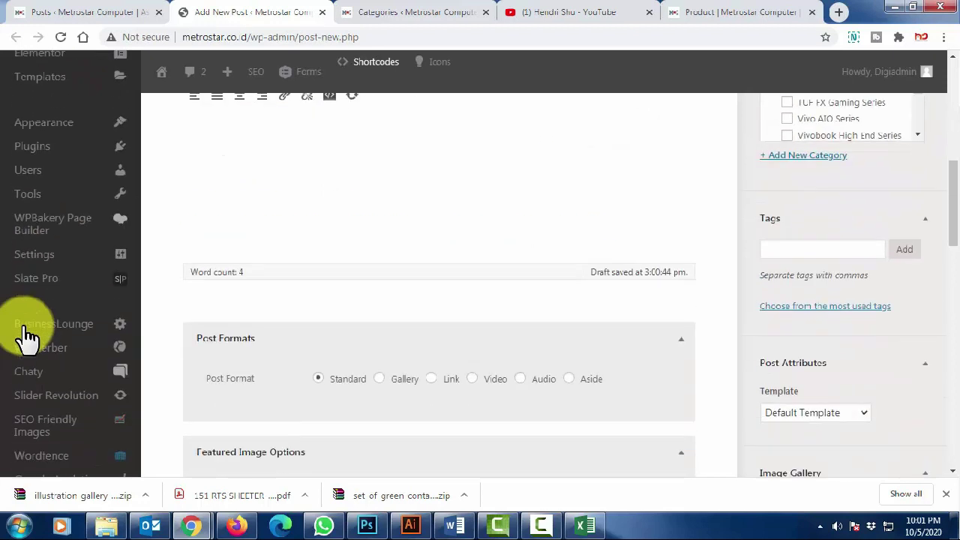
pyautogui.scroll(3, 27, 335)
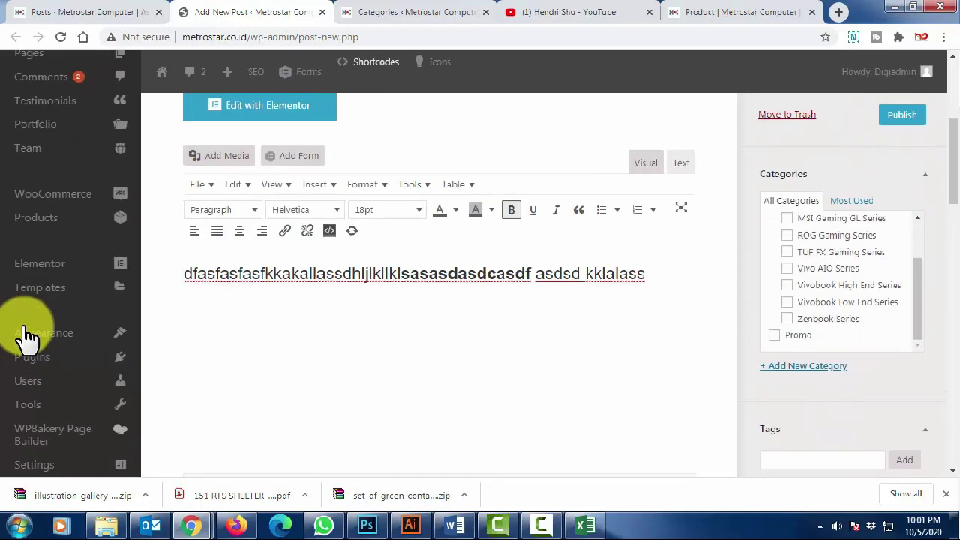
# Add the tags "asus" and "service center" to the new post.
pyautogui.scroll(-4, 27, 335)
pyautogui.press('Tab')
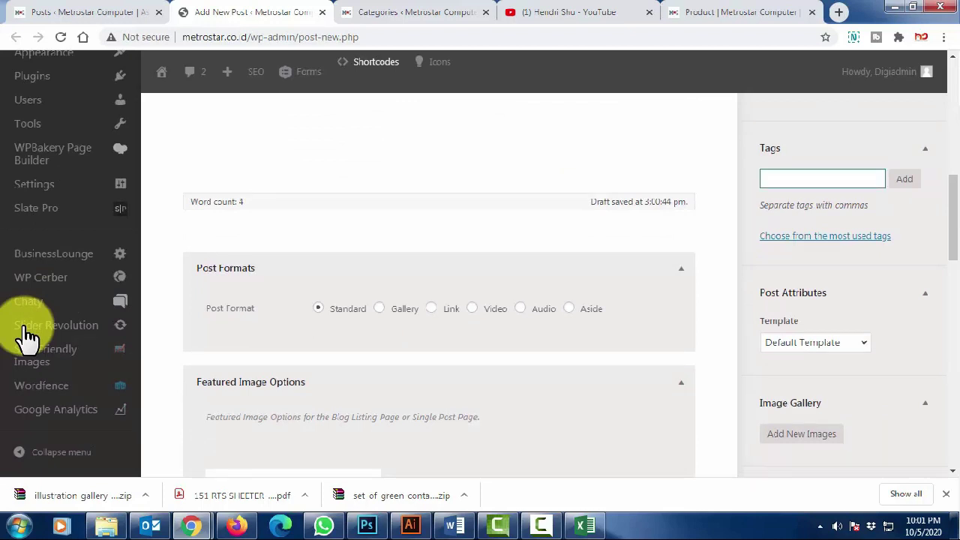
pyautogui.write('asus')
pyautogui.press('Return')
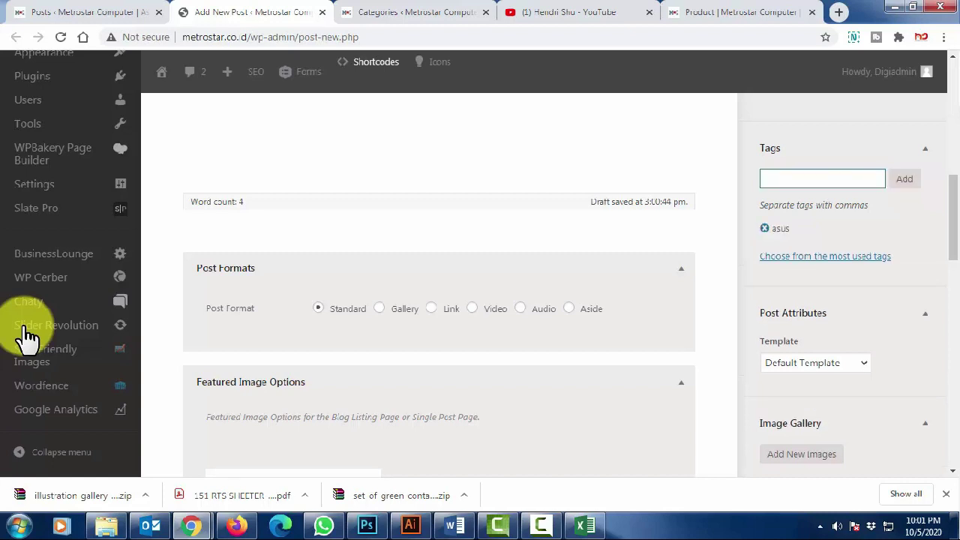
pyautogui.write('service center')
pyautogui.press('Return')
pyautogui.click(24, 329)
# Examine the new post's Featured Image, SEO Settings and Design Options sections below the editor.
pyautogui.scroll(-2, 24, 335)
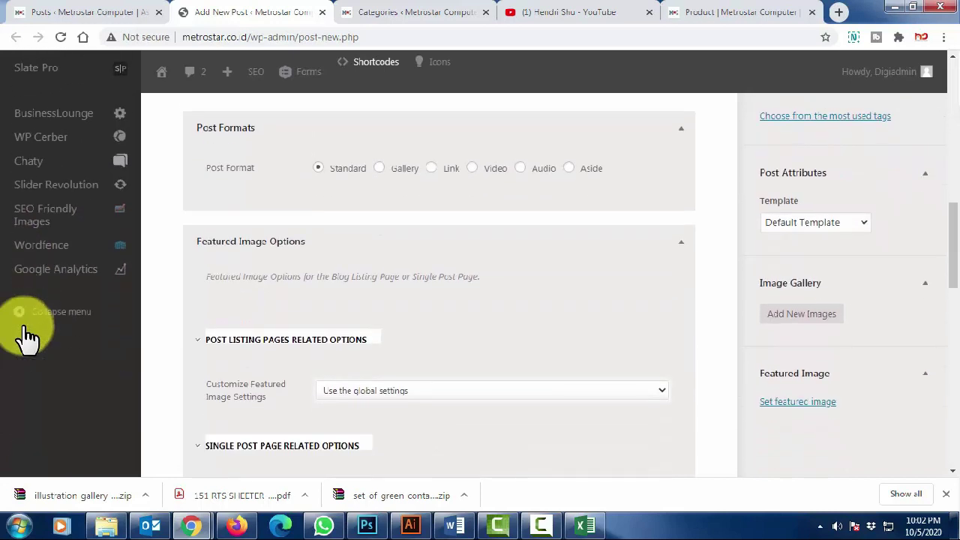
pyautogui.scroll(2, 28, 336)
pyautogui.scroll(-2, 28, 335)
pyautogui.scroll(-3, 26, 334)
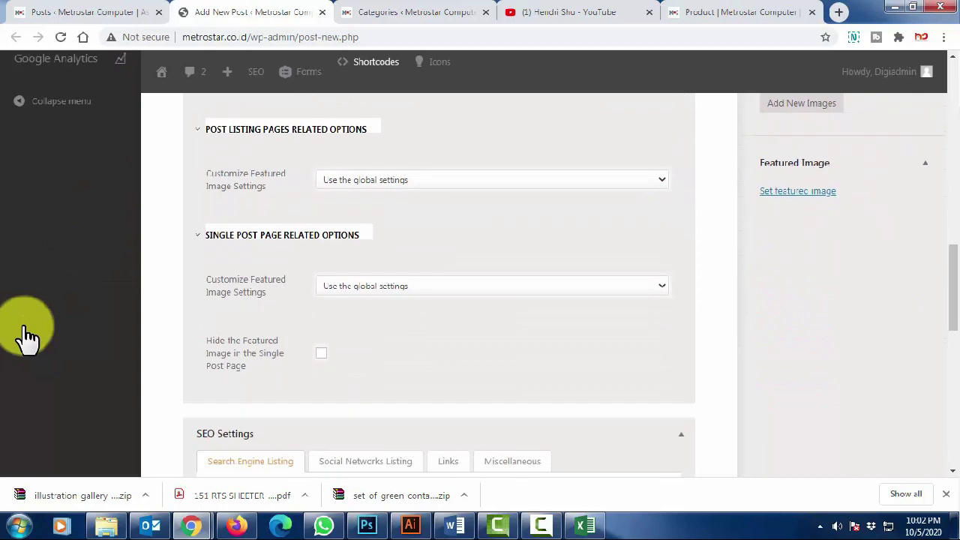
pyautogui.scroll(-3, 26, 334)
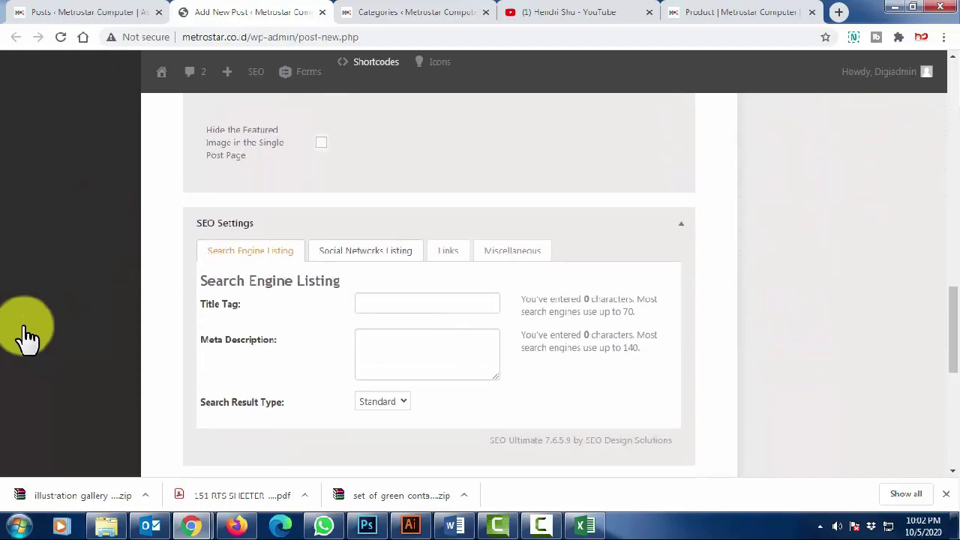
pyautogui.scroll(3, 26, 334)
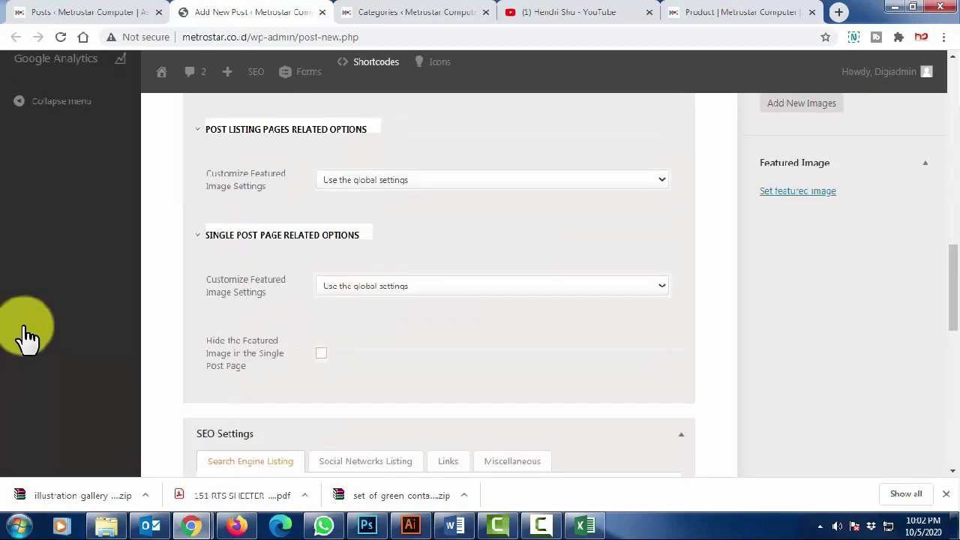
pyautogui.scroll(-3, 26, 334)
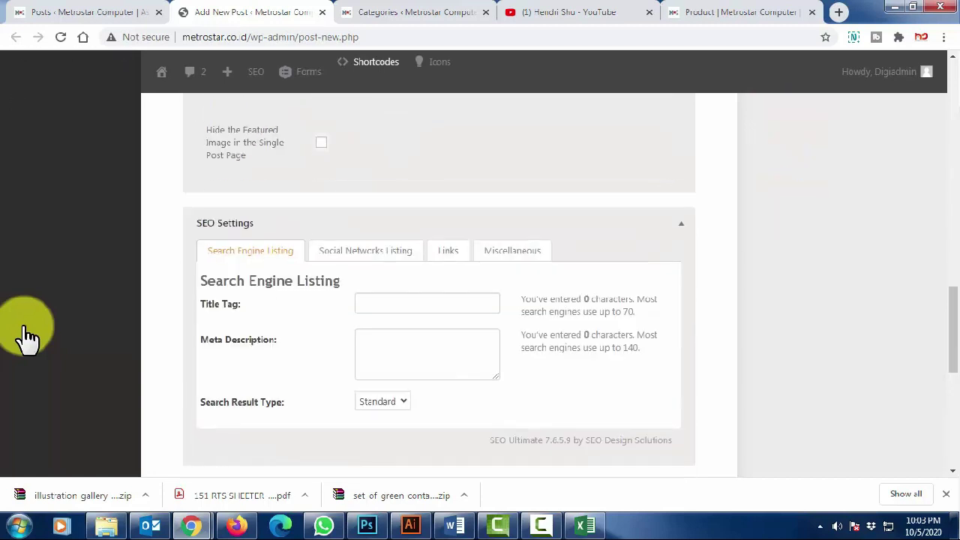
pyautogui.scroll(-4, 27, 334)
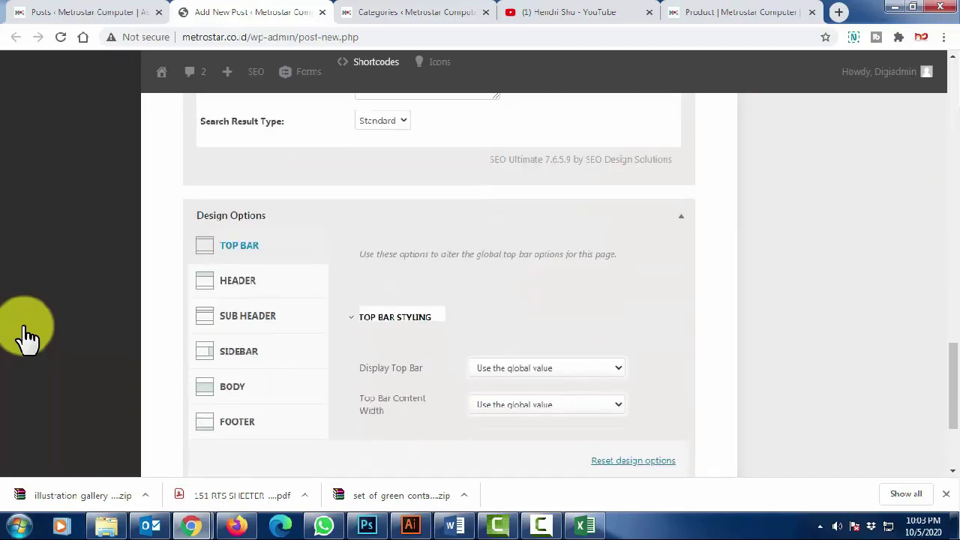
pyautogui.scroll(10, 27, 333)
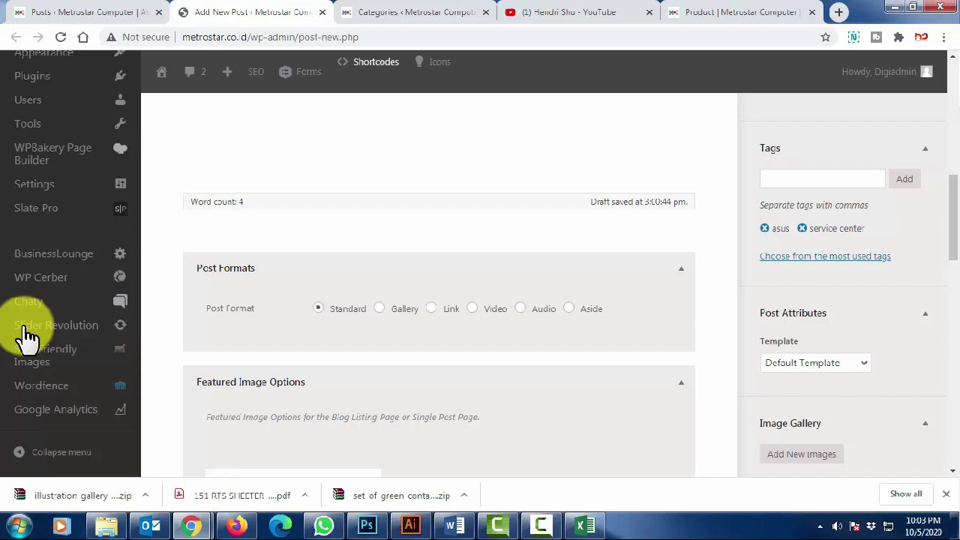
# Switch from the new post to the live site's Product page and examine the images of its product series.
pyautogui.scroll(-2, 26, 334)
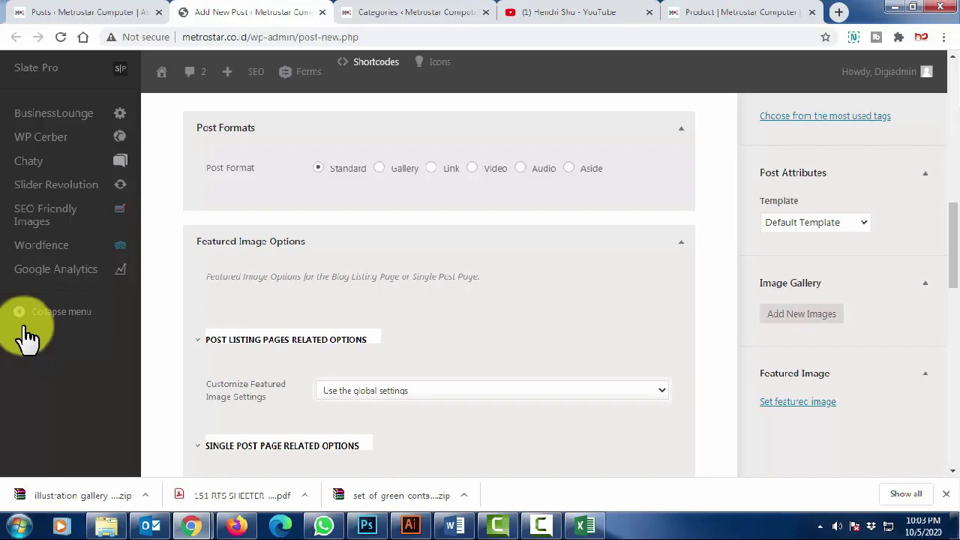
pyautogui.scroll(8, 27, 334)
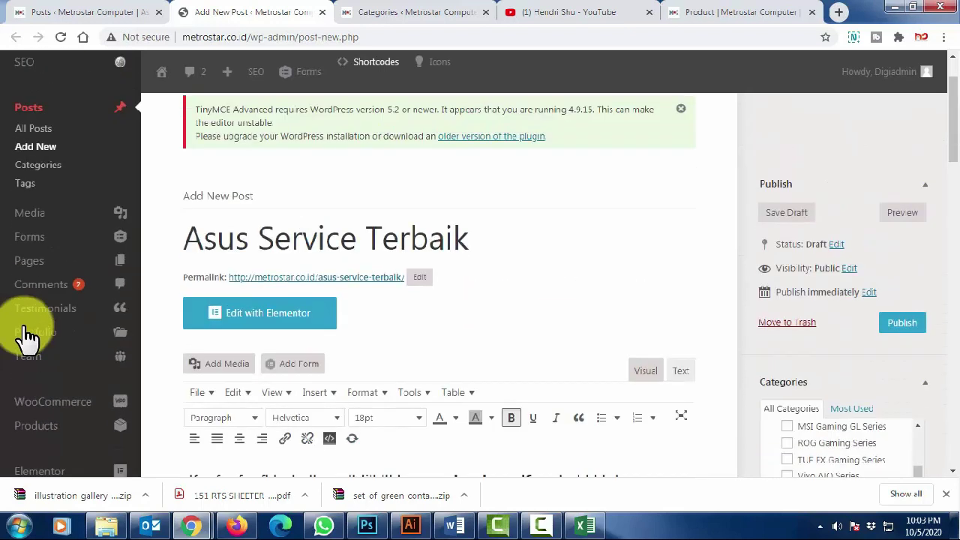
pyautogui.hotkey('ctrl', 'Tab')
pyautogui.hotkey('ctrl', 'Tab')
pyautogui.hotkey('ctrl', 'Tab')
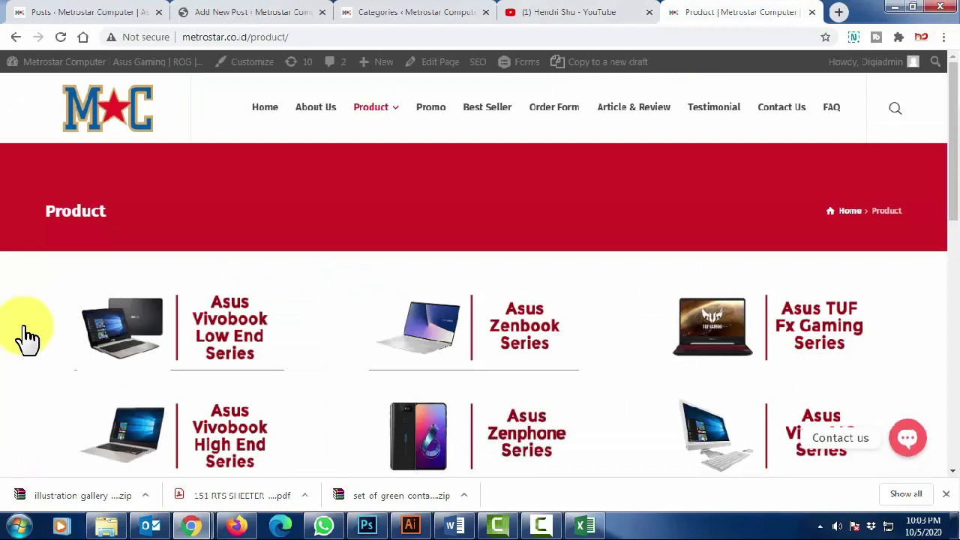
pyautogui.scroll(-10, 27, 334)
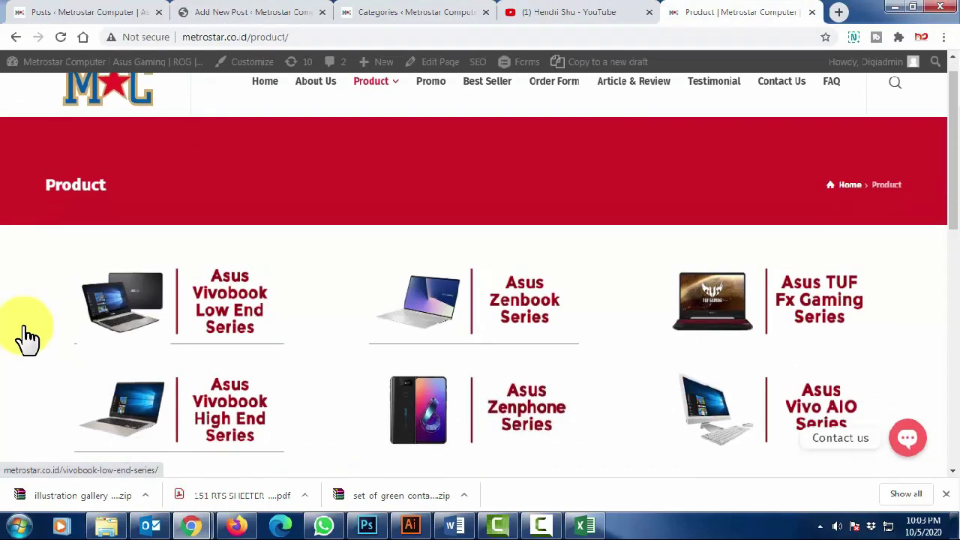
pyautogui.scroll(5, 26, 334)
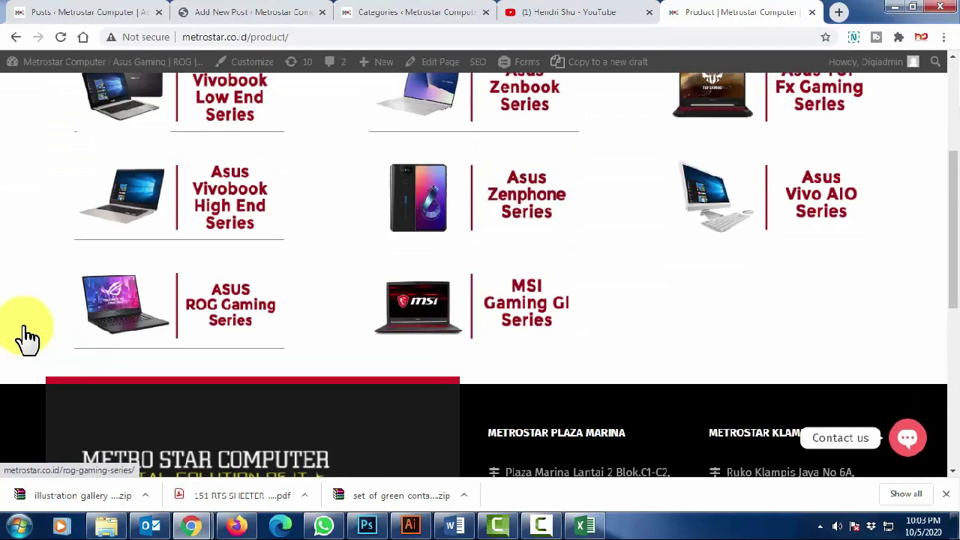
pyautogui.scroll(3, 26, 333)
# Open the live site's home page and examine the thumbnails in its article and Best Seller post listings.
pyautogui.click(265, 107)
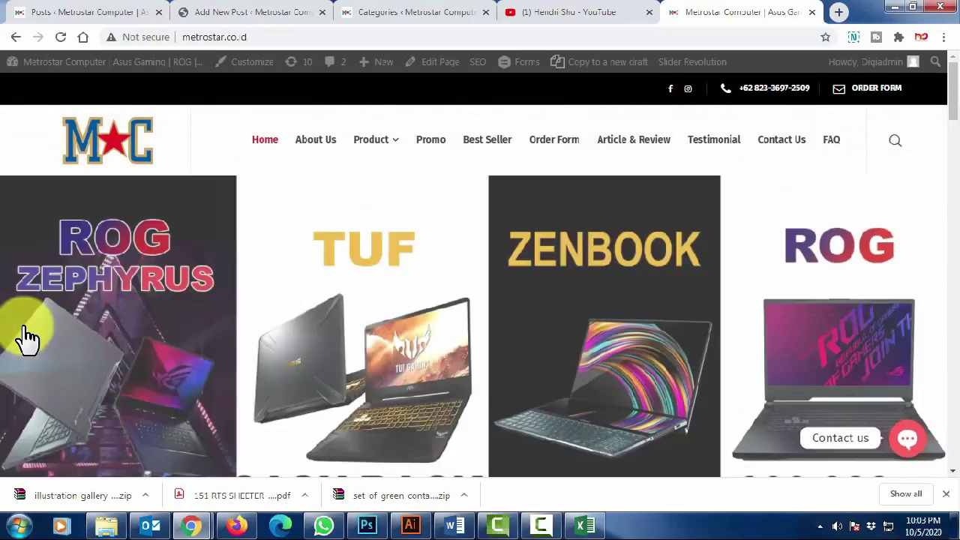
pyautogui.scroll(-15, 27, 334)
pyautogui.scroll(-9, 27, 334)
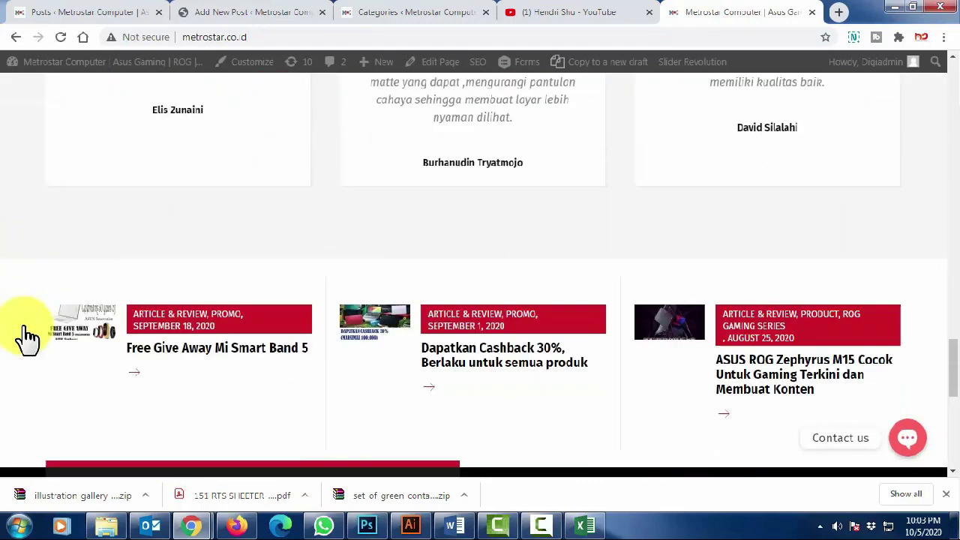
pyautogui.scroll(4, 26, 333)
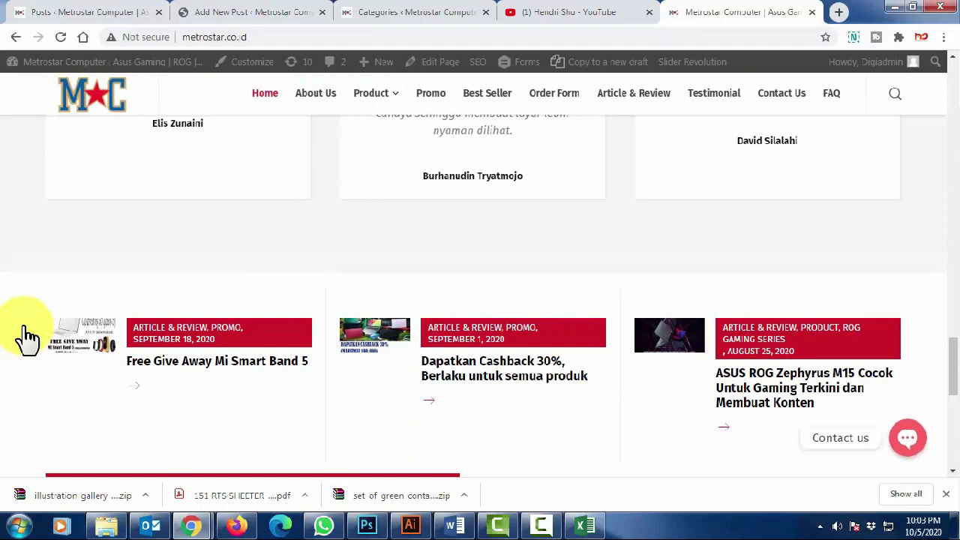
pyautogui.scroll(10, 26, 334)
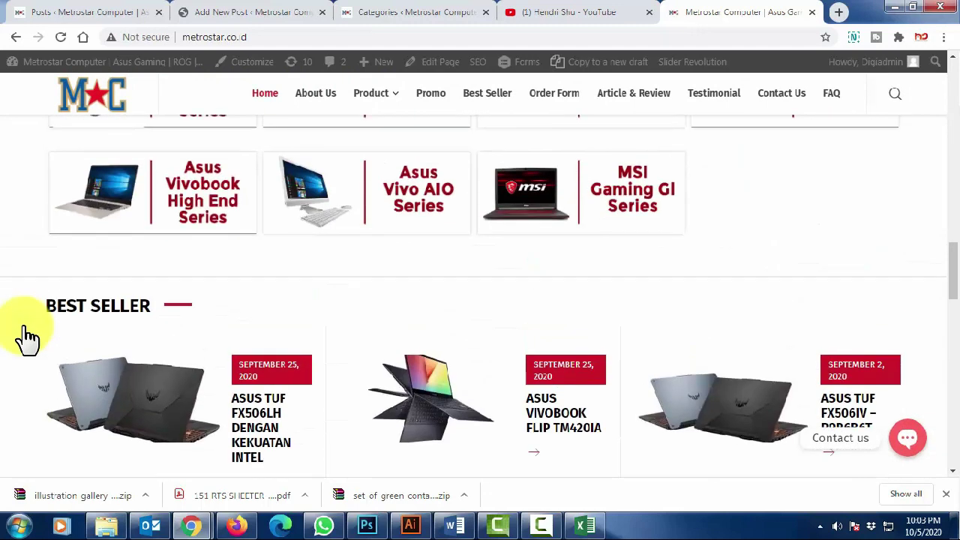
# Open the Asus Zenbook Series category from Kategori Produk in a new tab and examine its post thumbnails.
pyautogui.rightClick(325, 277)
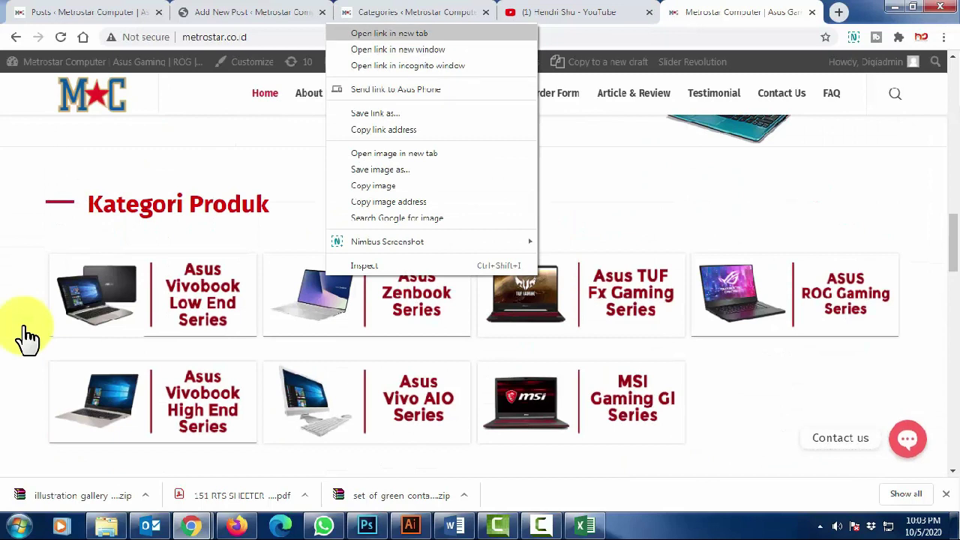
pyautogui.press('Return')
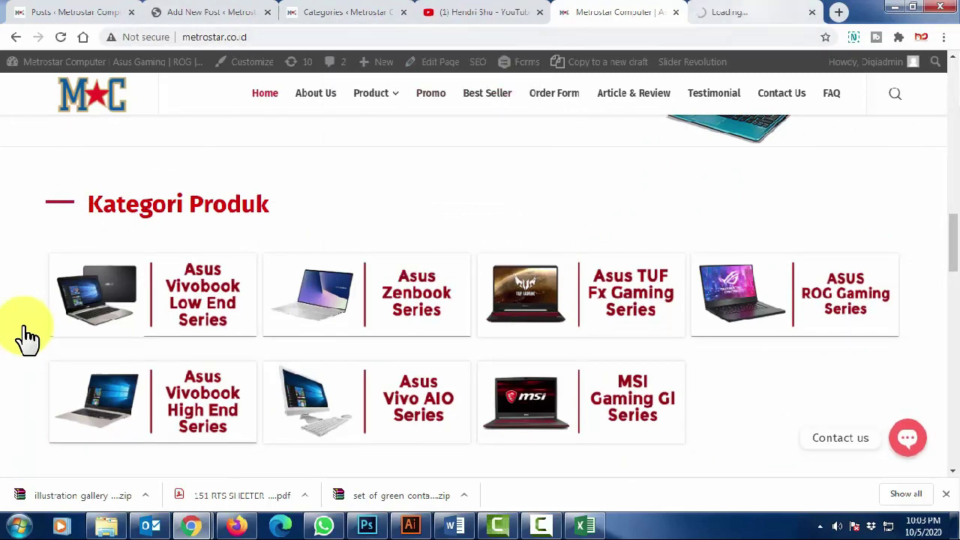
pyautogui.hotkey('ctrl', 'Tab')
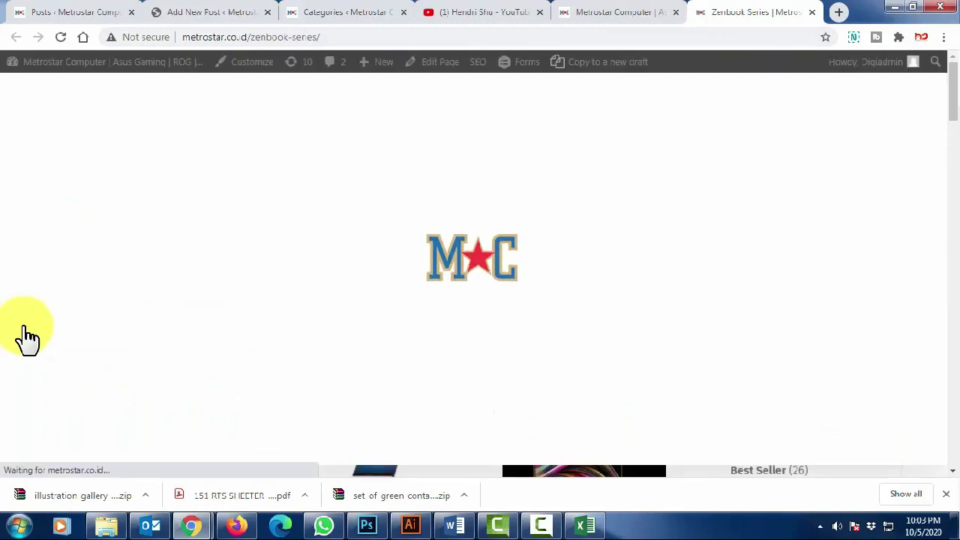
pyautogui.scroll(-4, 26, 338)
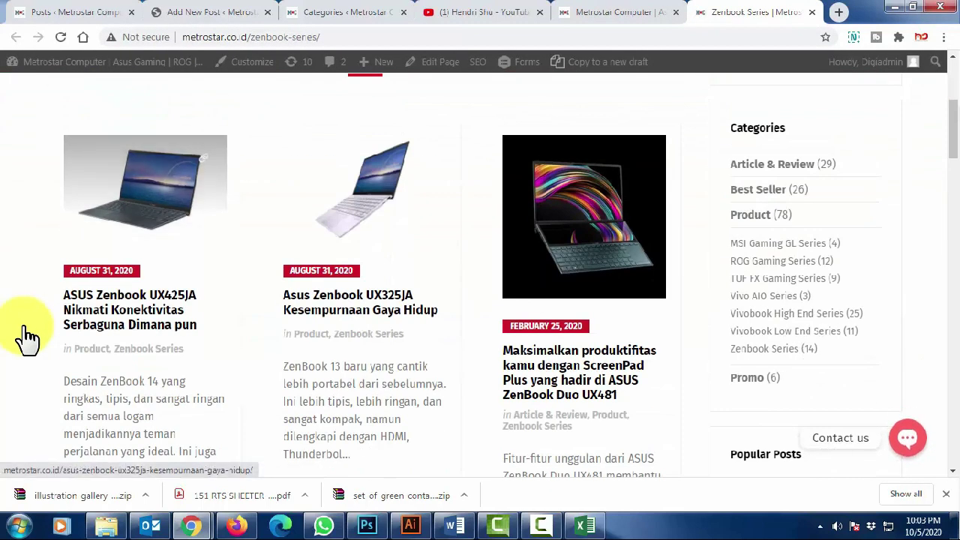
pyautogui.scroll(-3, 26, 338)
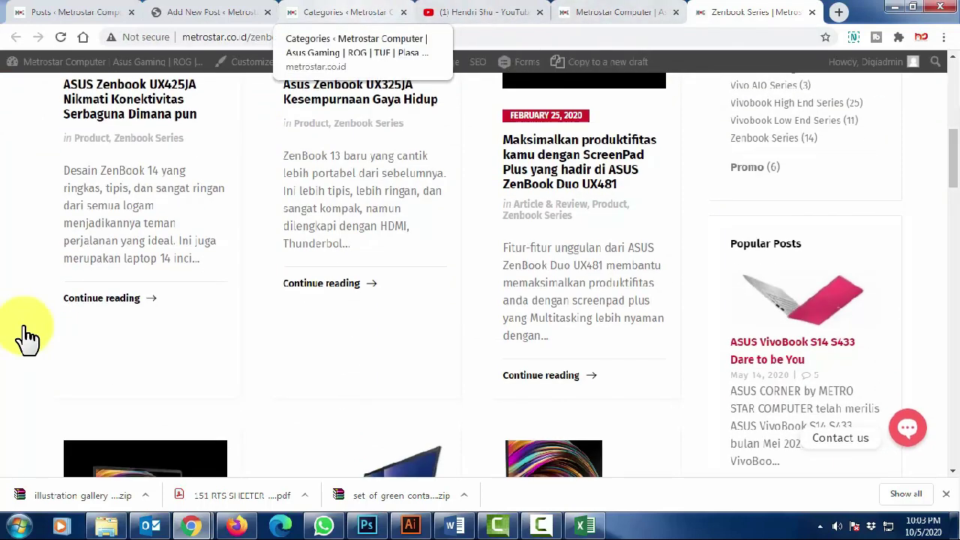
# Return to the new post, open its featured image selection and browse the existing Media Library images.
pyautogui.click(212, 12)
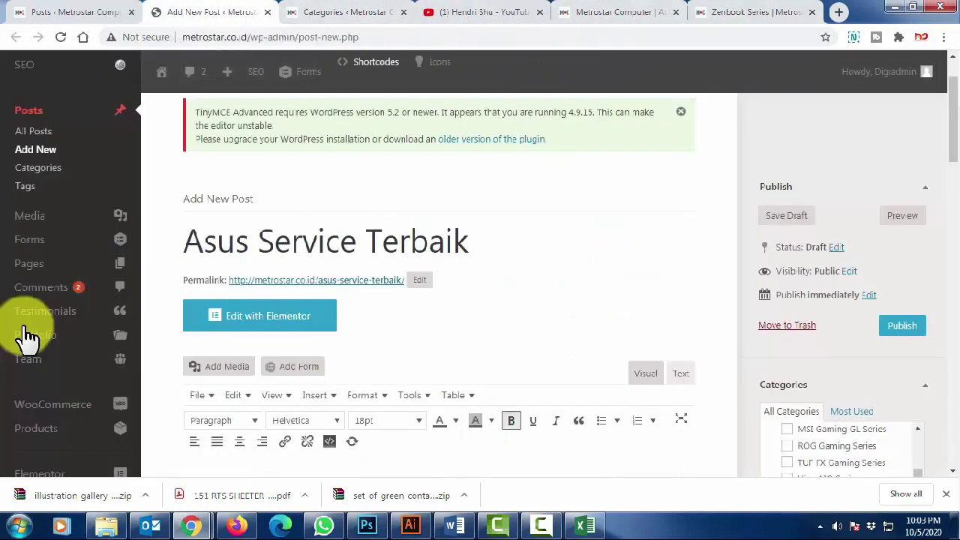
pyautogui.scroll(-3, 26, 338)
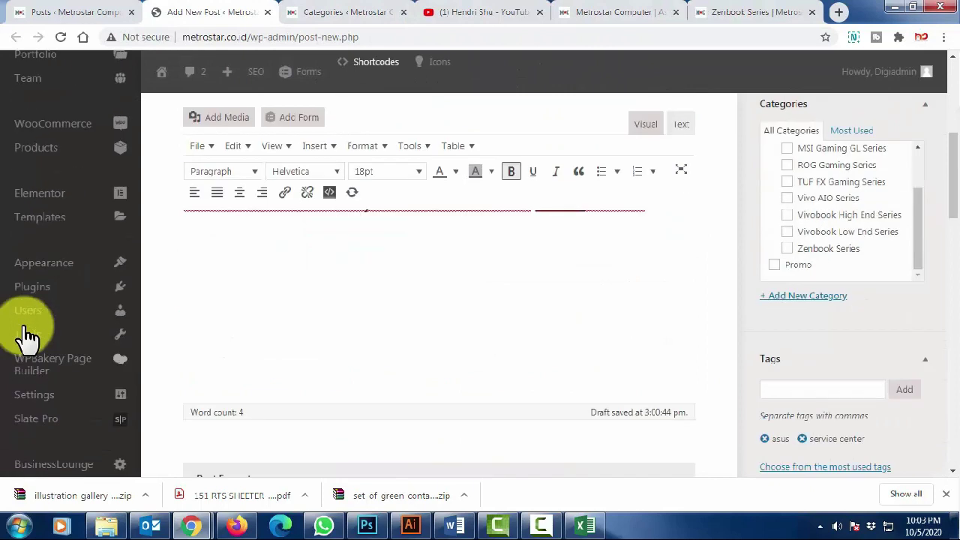
pyautogui.scroll(-5, 27, 338)
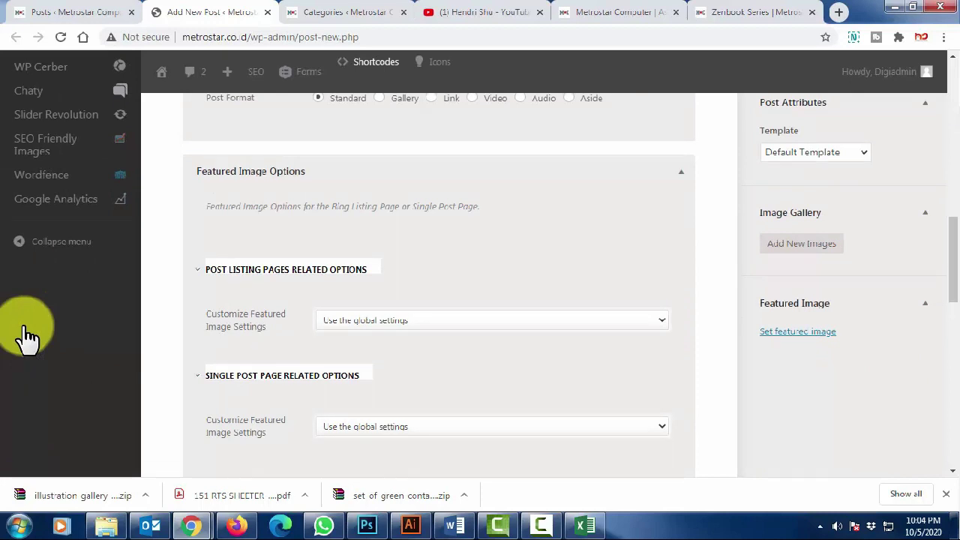
pyautogui.click(798, 331)
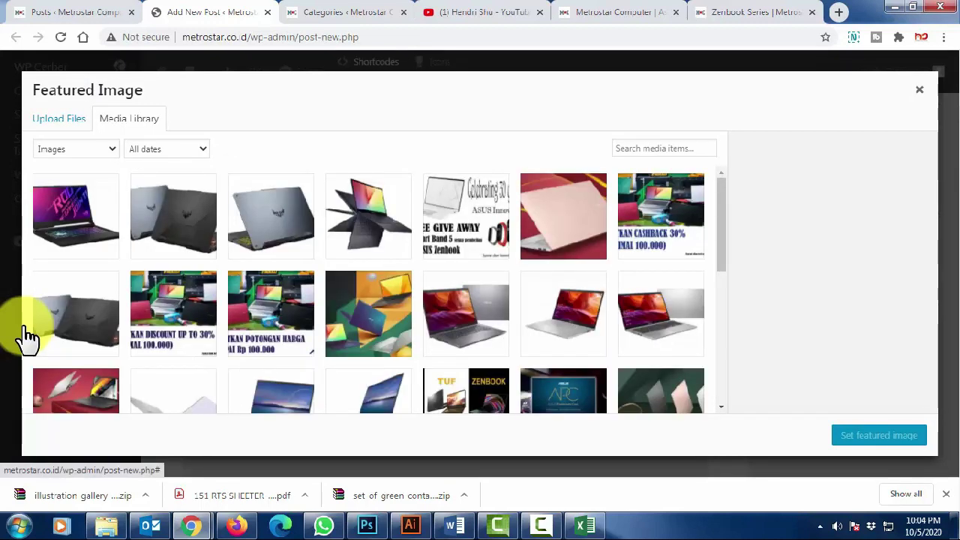
pyautogui.scroll(-5, 27, 336)
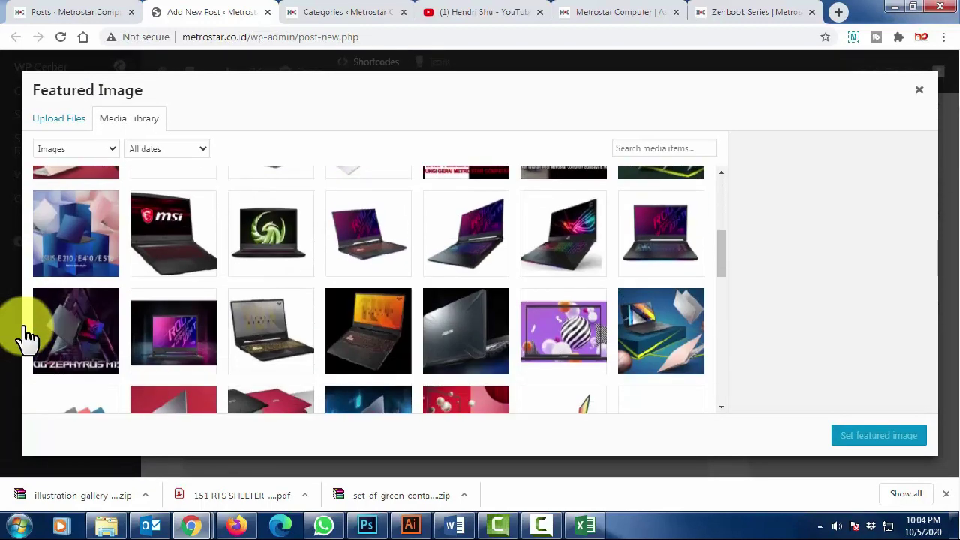
pyautogui.scroll(-3, 27, 336)
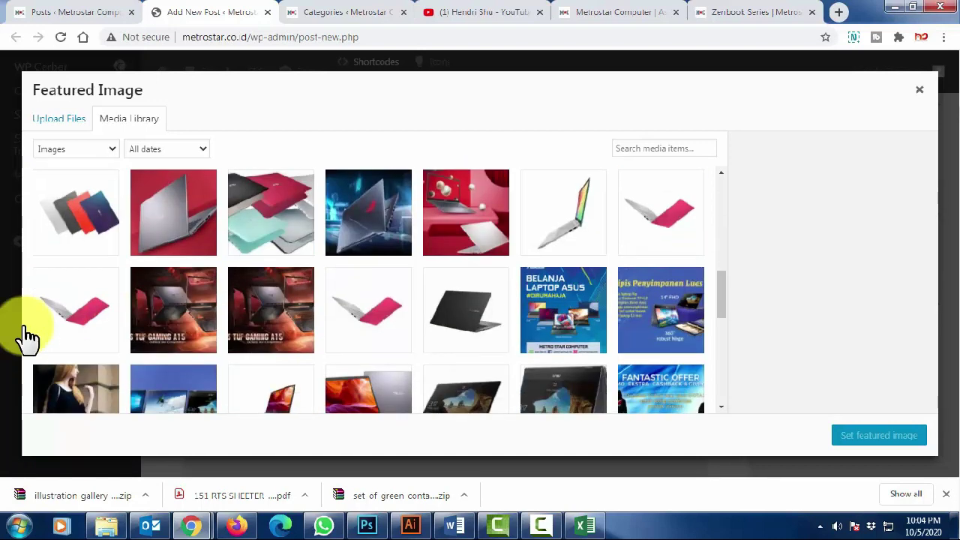
pyautogui.scroll(-3, 27, 336)
pyautogui.scroll(-3, 27, 336)
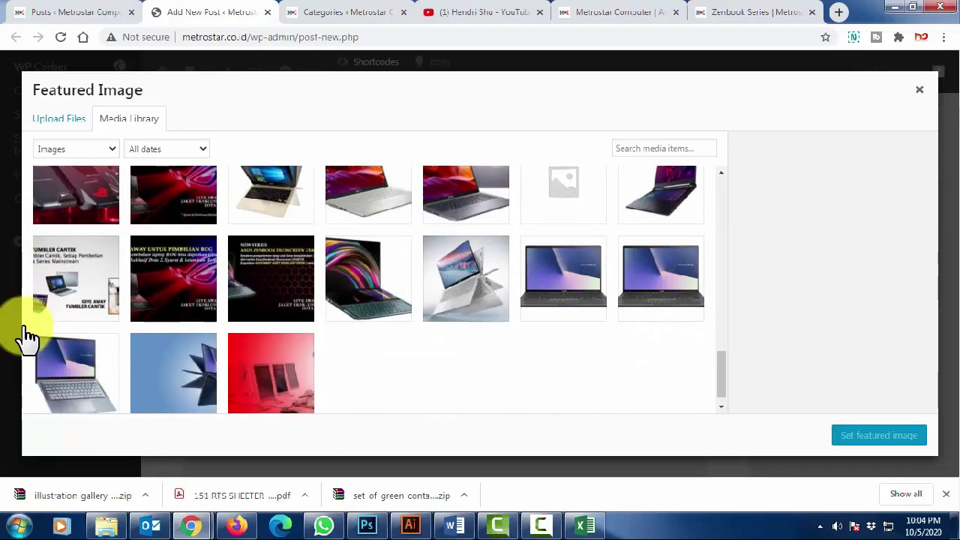
# Upload ASUS ROG STRIX GL503GE-EN023T-1 from the MetroStar Comp client folder and set it as the post's featured image.
pyautogui.click(58, 119)
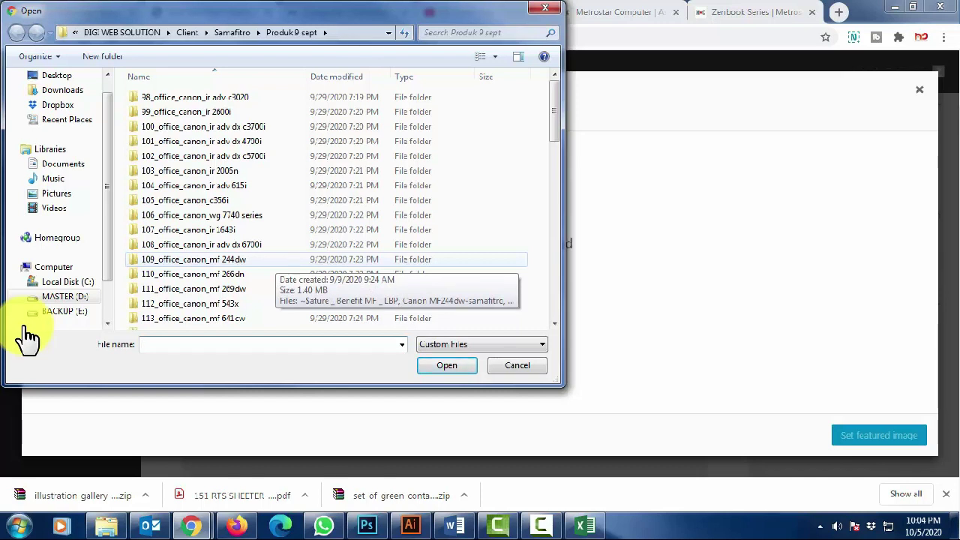
pyautogui.click(188, 33)
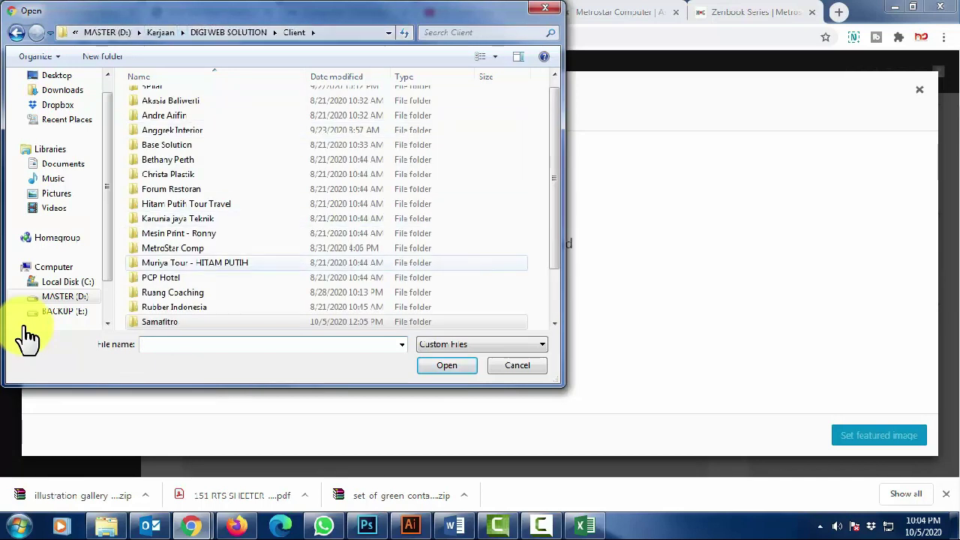
pyautogui.doubleClick(173, 248)
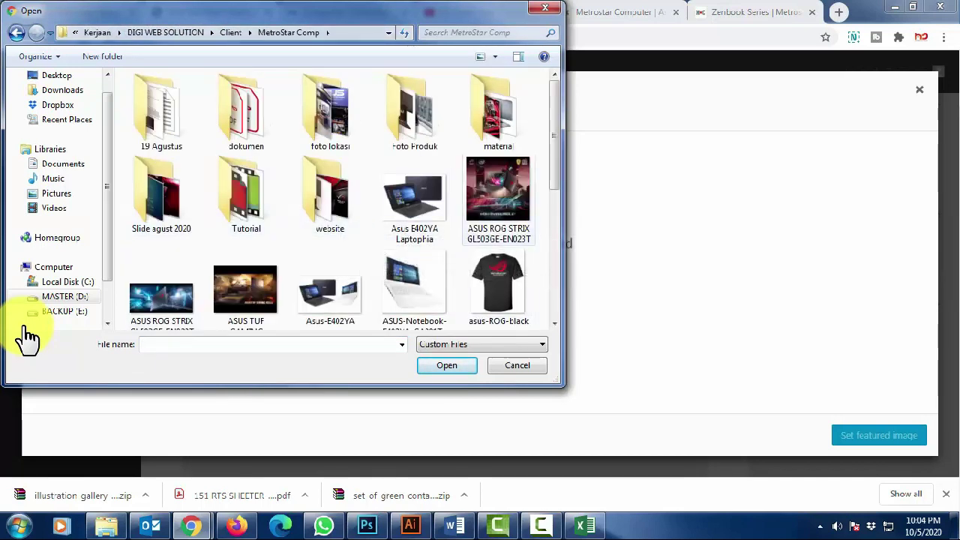
pyautogui.scroll(-3, 245, 180)
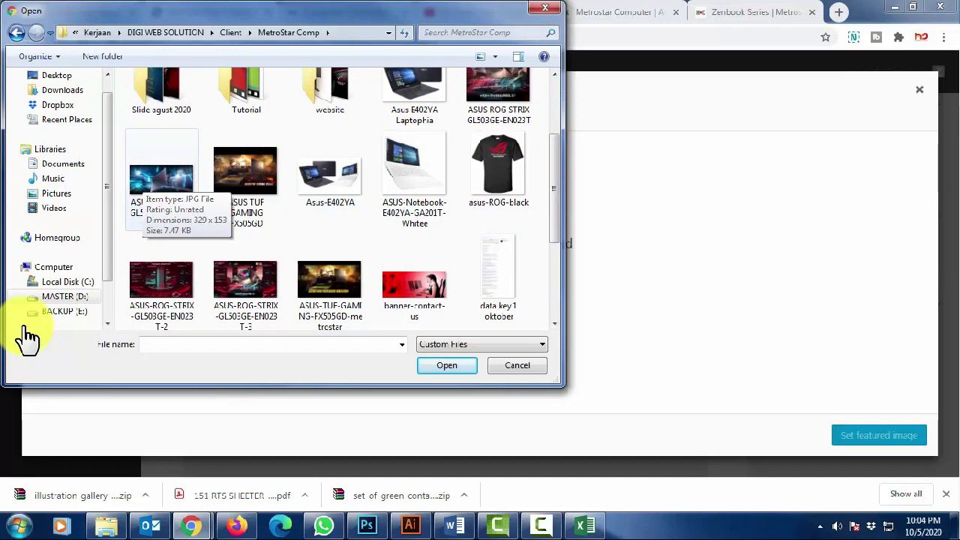
pyautogui.click(143, 180)
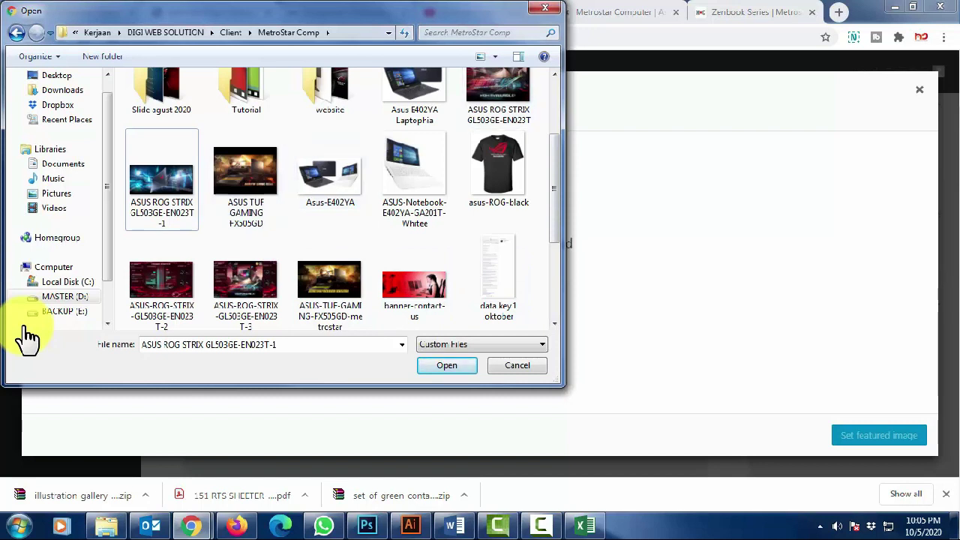
pyautogui.press('space')
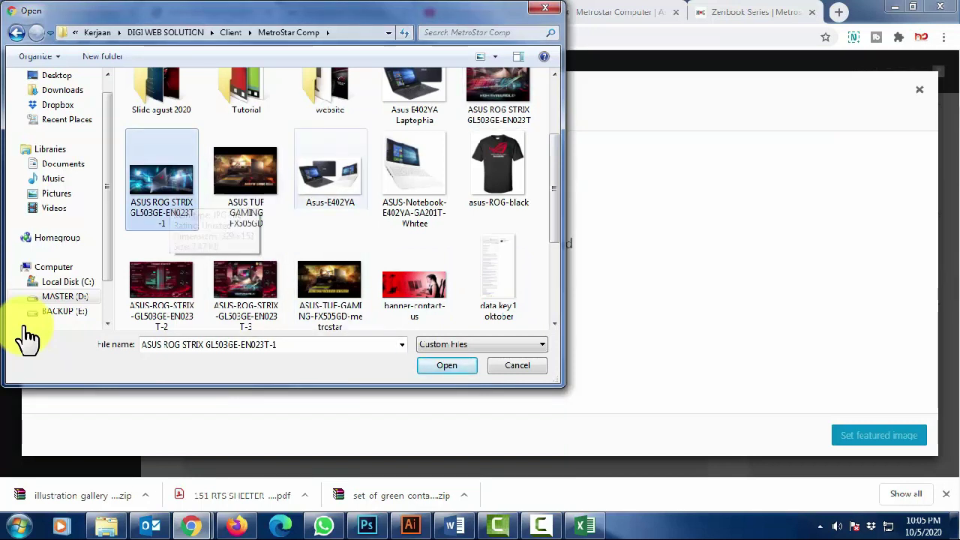
pyautogui.click(330, 176)
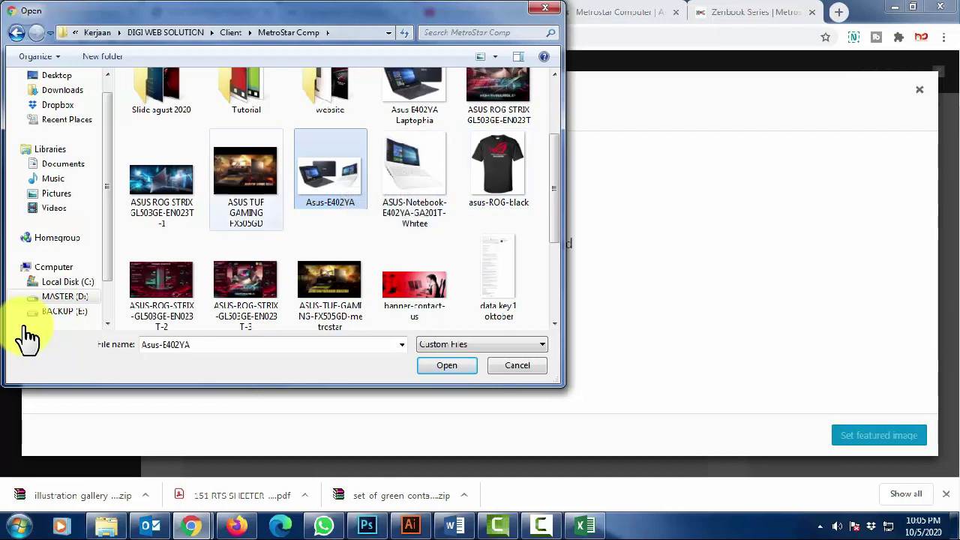
pyautogui.click(162, 181)
pyautogui.press('Return')
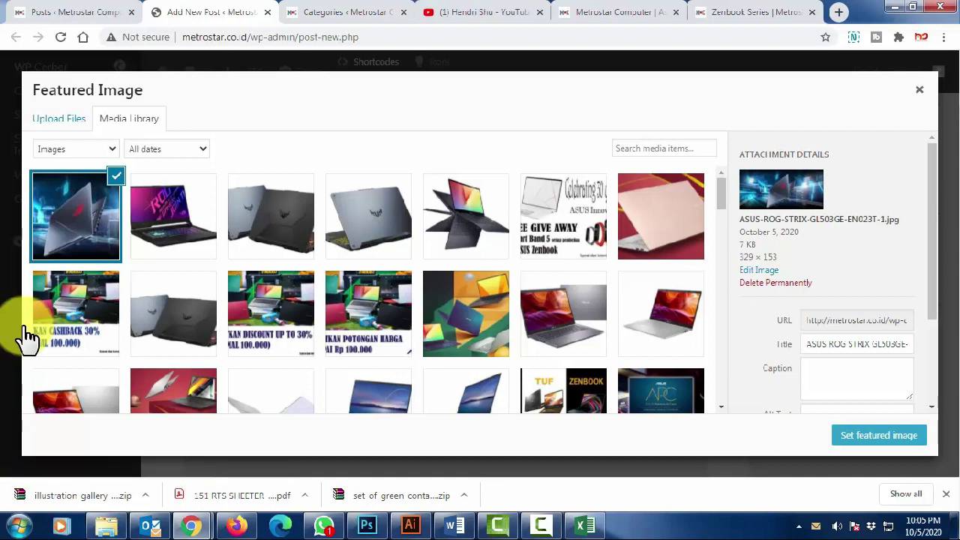
pyautogui.click(879, 436)
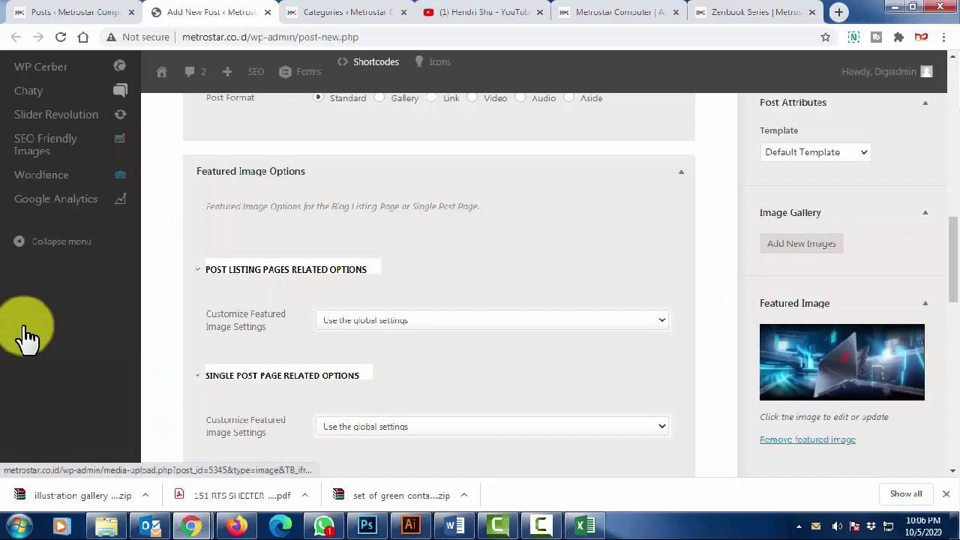
# Review the new post's title, body text, categories, tags and featured image.
pyautogui.scroll(5, 26, 336)
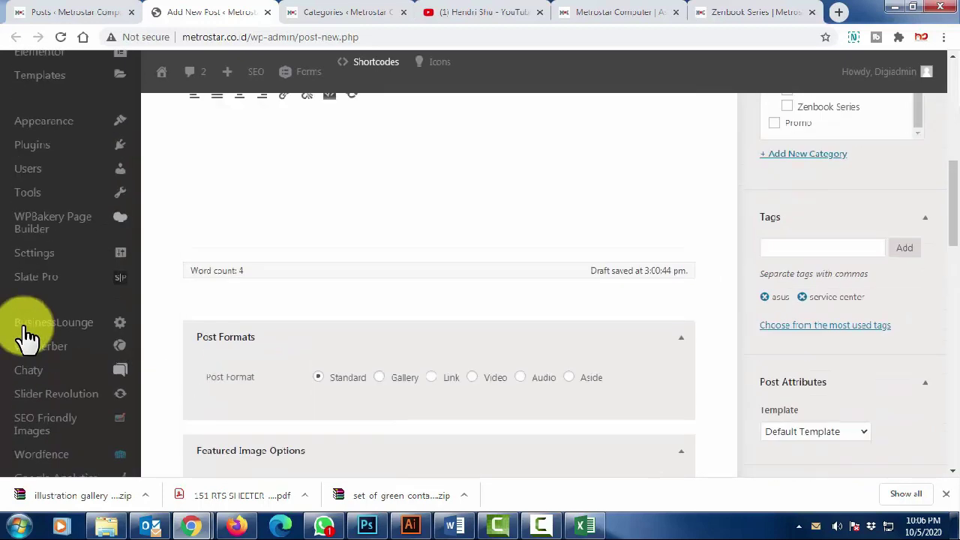
pyautogui.scroll(2, 26, 336)
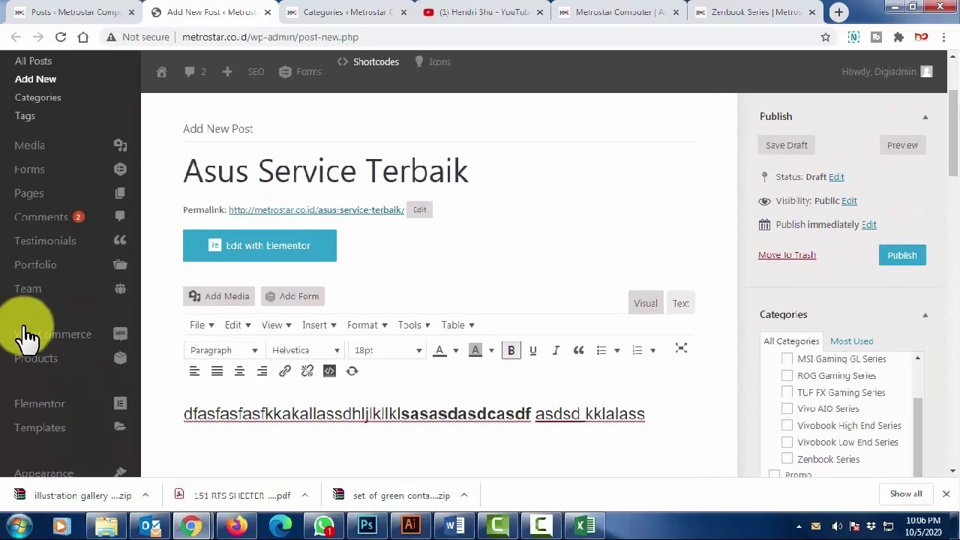
pyautogui.scroll(-5, 27, 336)
pyautogui.scroll(-3, 27, 336)
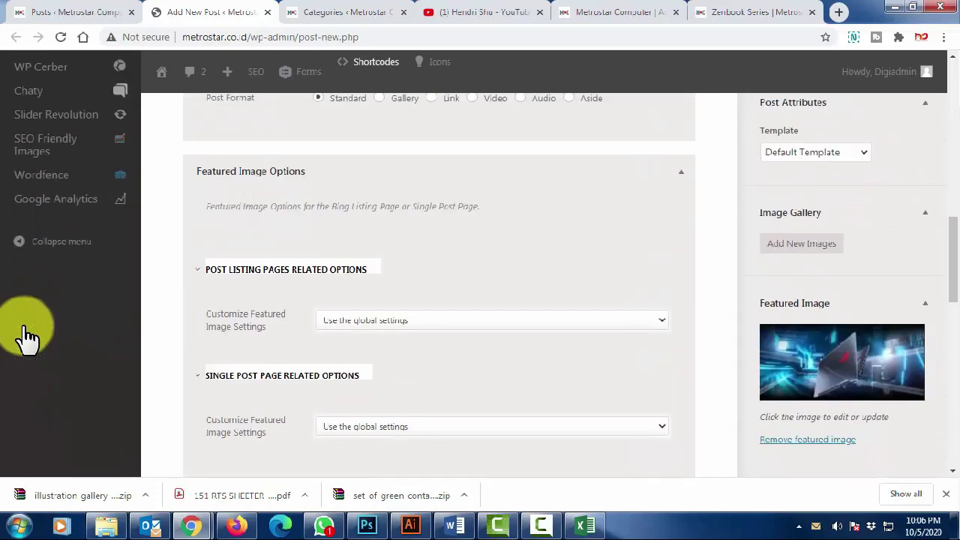
pyautogui.scroll(6, 27, 336)
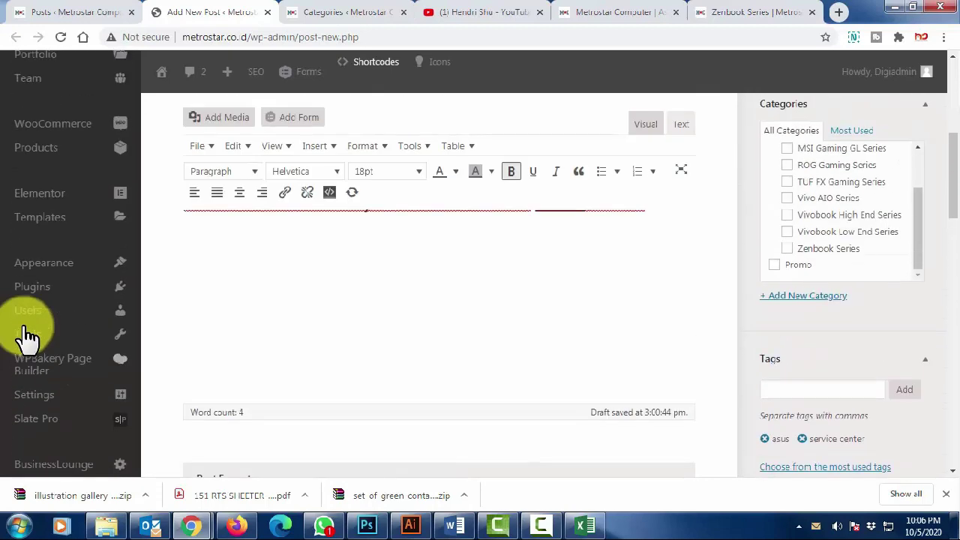
pyautogui.scroll(2, 27, 336)
pyautogui.scroll(-3, 26, 336)
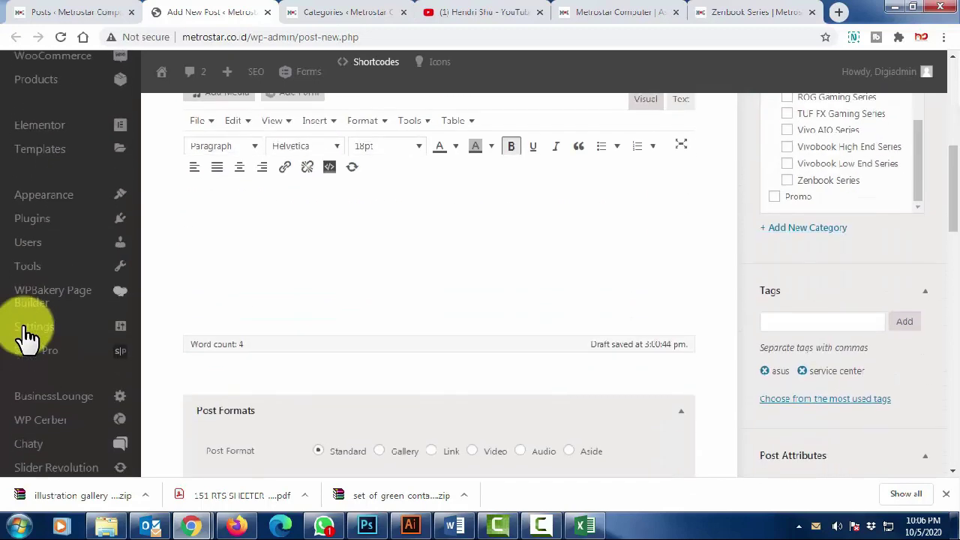
# Insert the ASUS-ROG-STRIX-GL503GE-EN023T-1.jpg image from the Media Library below the post's body text.
pyautogui.scroll(3, 26, 336)
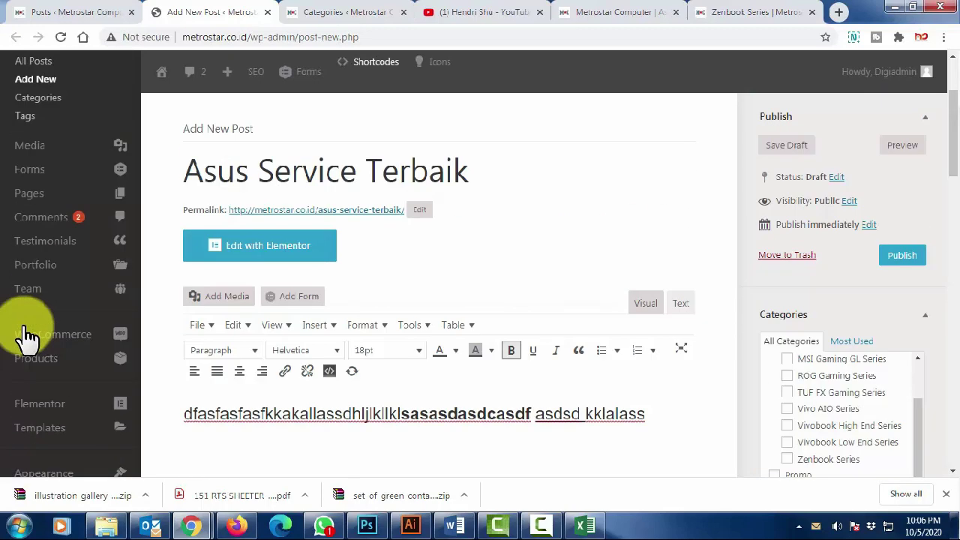
pyautogui.scroll(-3, 27, 336)
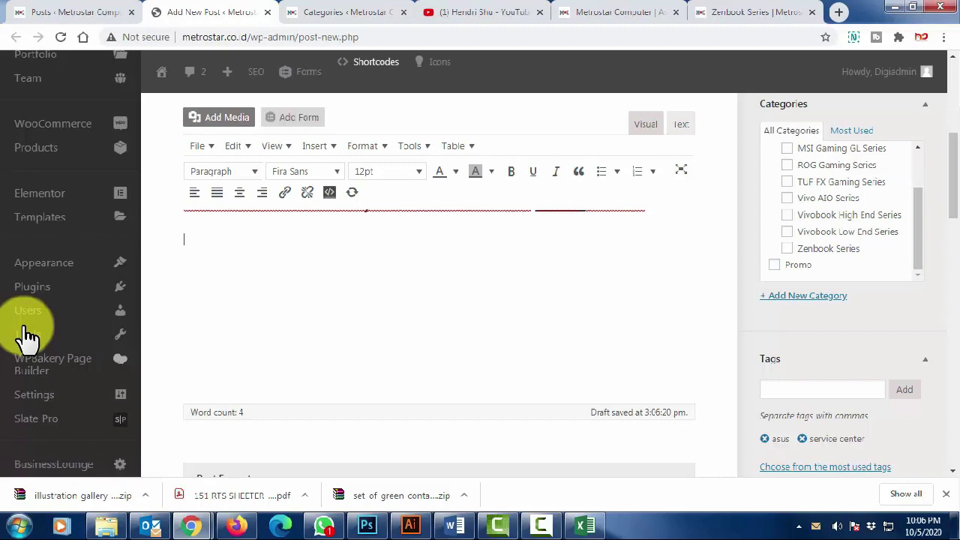
pyautogui.click(213, 118)
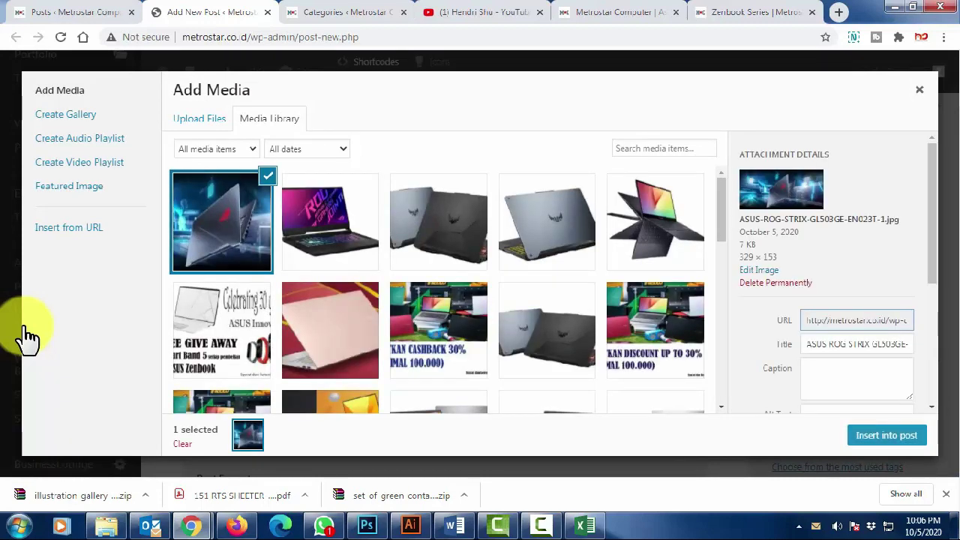
pyautogui.click(887, 435)
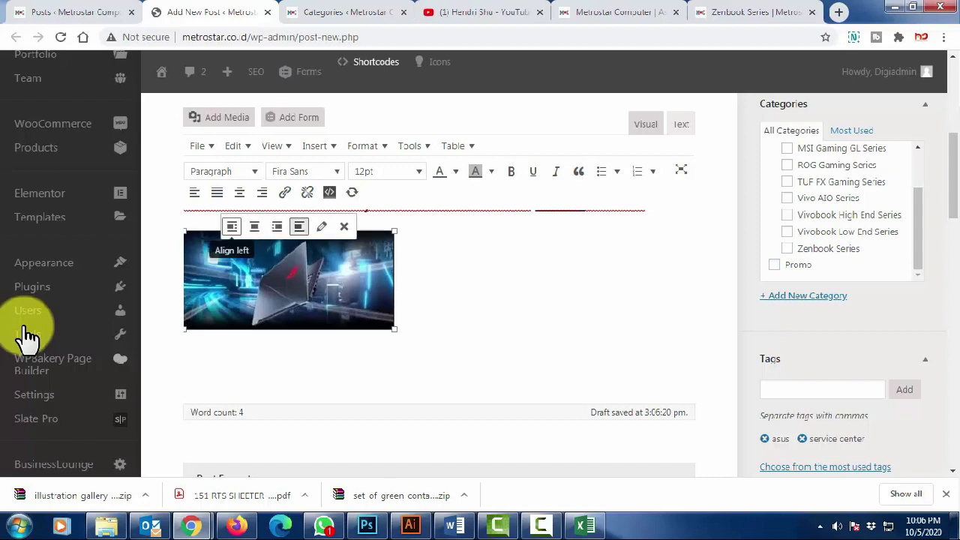
# Try centre, left, right and no alignment on the inserted laptop image, ending with left alignment.
pyautogui.click(255, 227)
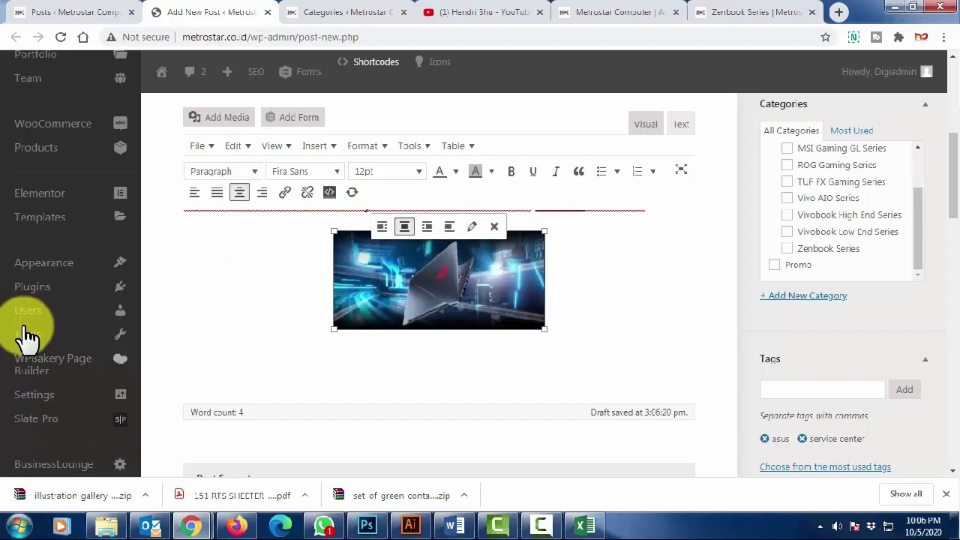
pyautogui.click(382, 225)
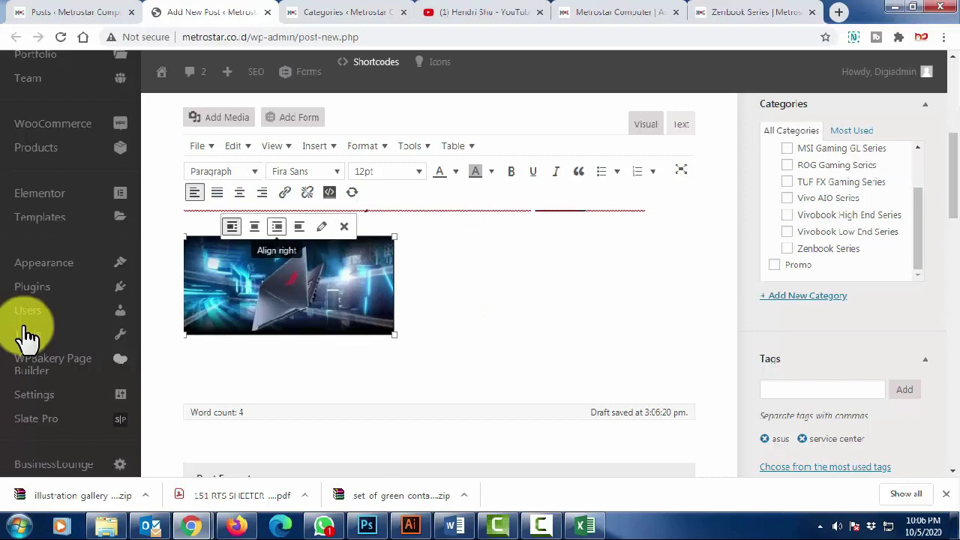
pyautogui.click(276, 226)
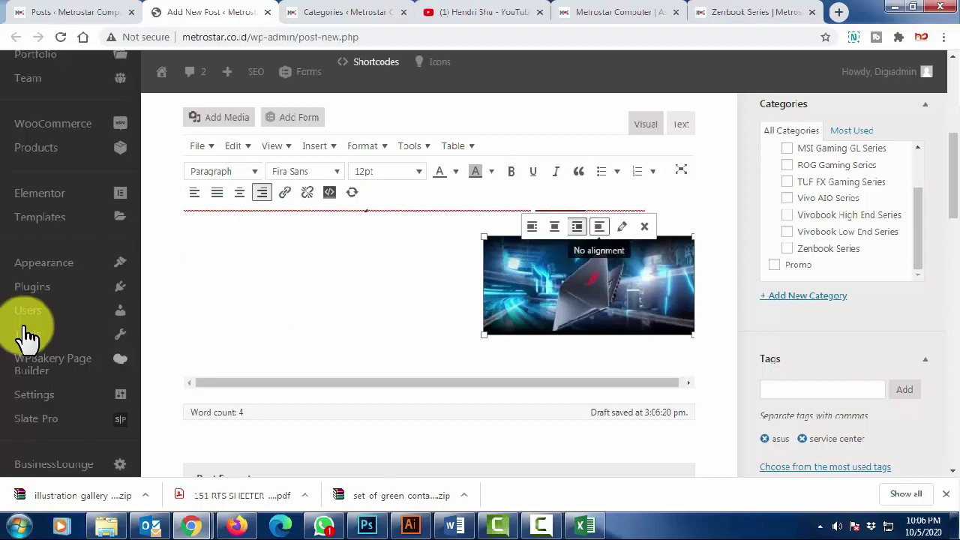
pyautogui.click(599, 226)
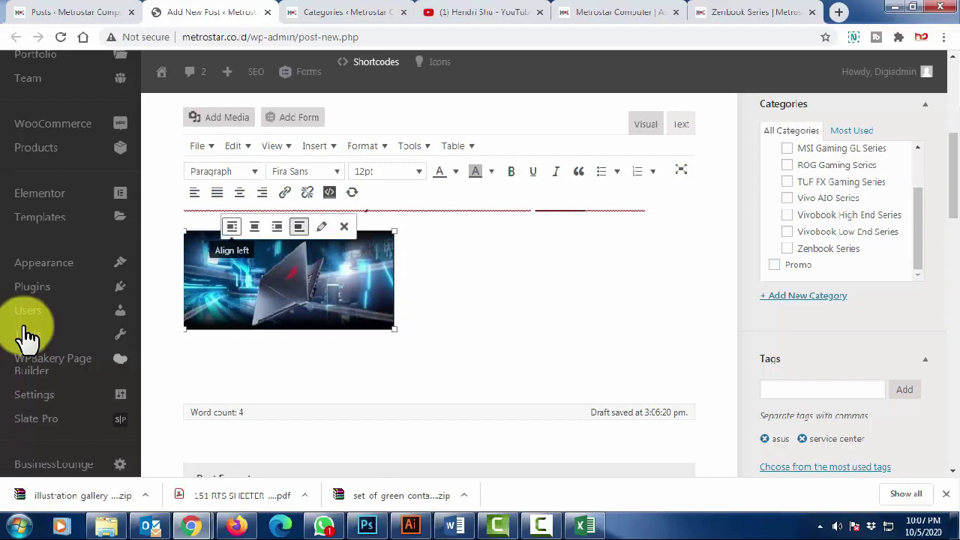
pyautogui.click(232, 226)
# Add letters to the bold part of the body text so it reads sfasdfasasdasdcasdf.
pyautogui.click(410, 218)
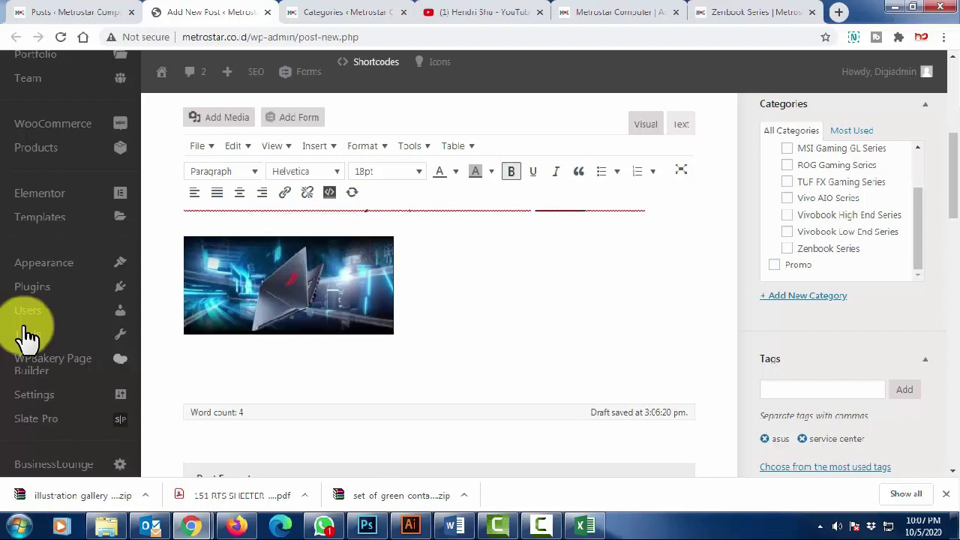
pyautogui.write('asdfasd')
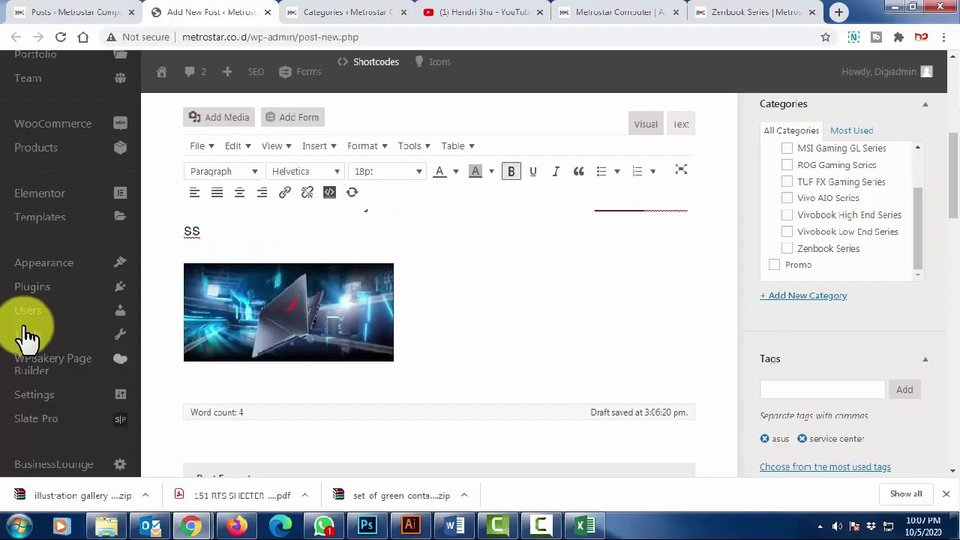
pyautogui.press('BackSpace')
pyautogui.press('BackSpace')
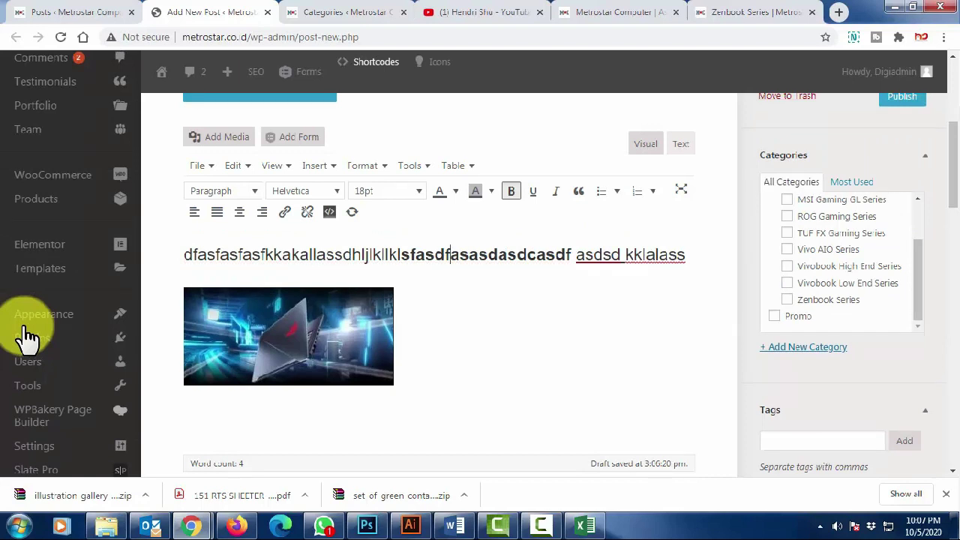
# Add three blank lines between the body text and the laptop image and remove them again.
pyautogui.press('End')
pyautogui.press('Return')
pyautogui.press('Return')
pyautogui.press('Return')
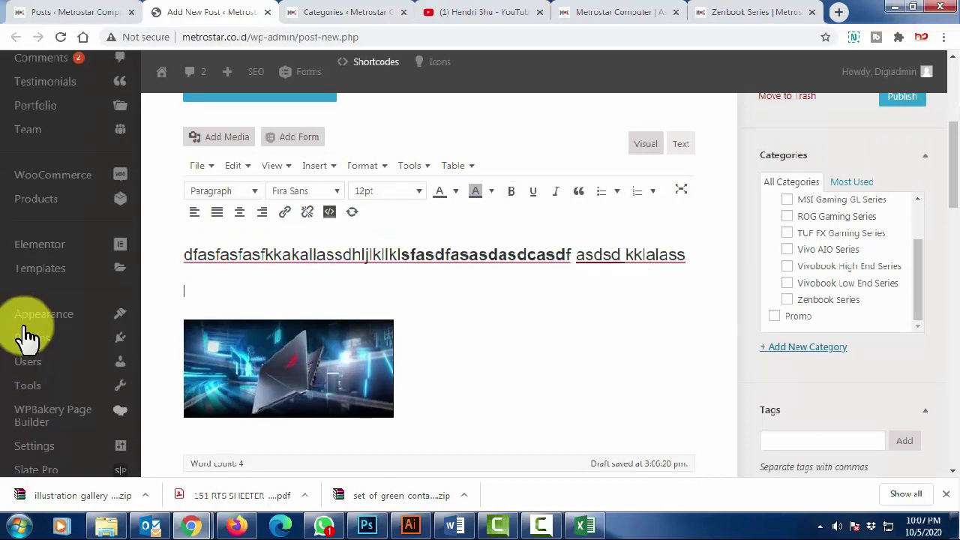
pyautogui.press('Down')
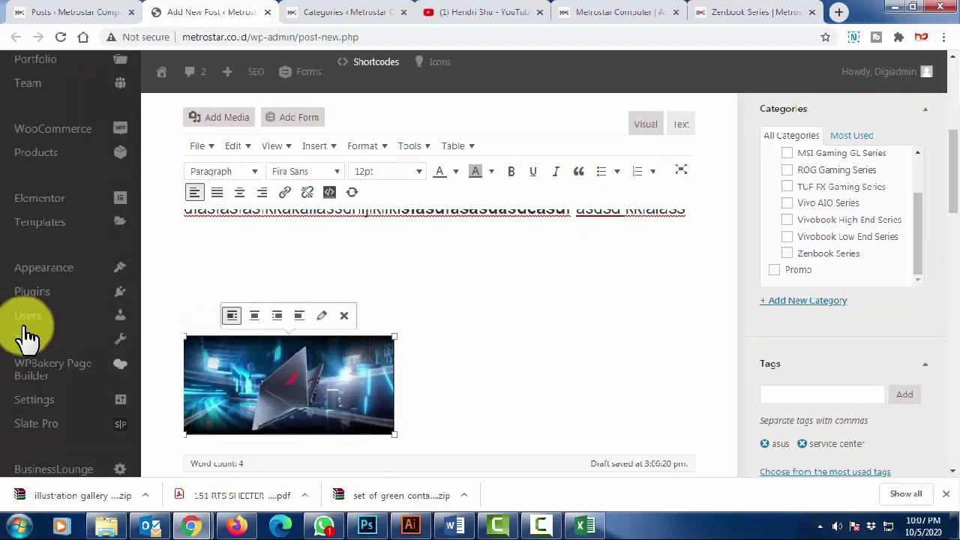
pyautogui.press('Up')
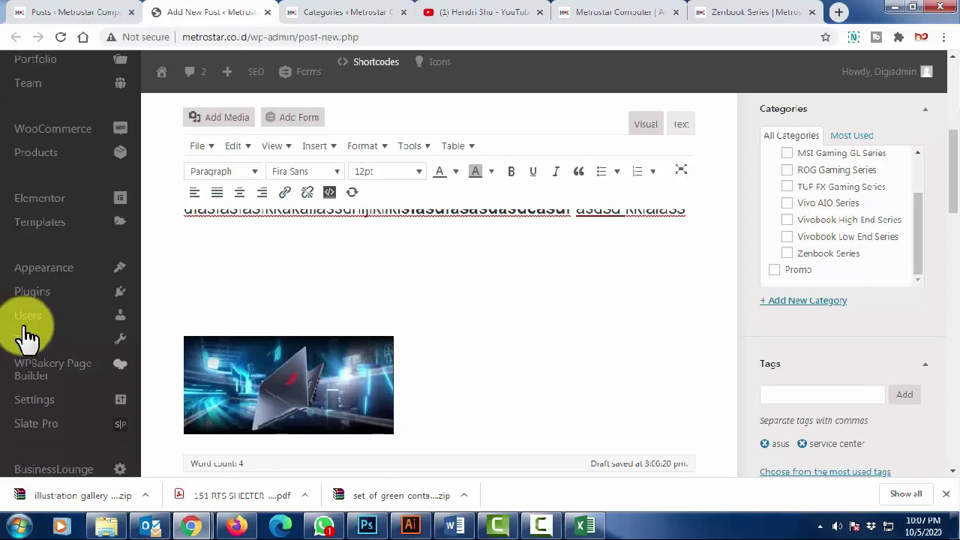
pyautogui.press('BackSpace')
pyautogui.press('BackSpace')
pyautogui.press('BackSpace')
pyautogui.press('Left')
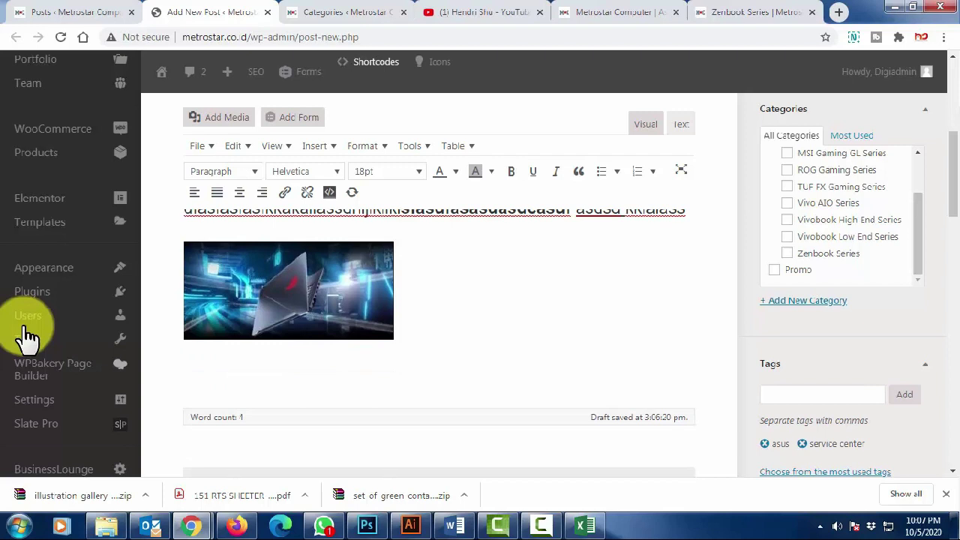
# Add blank lines after the first body line and enter dajdajdadadadadadaddada above the laptop image.
pyautogui.press('Down')
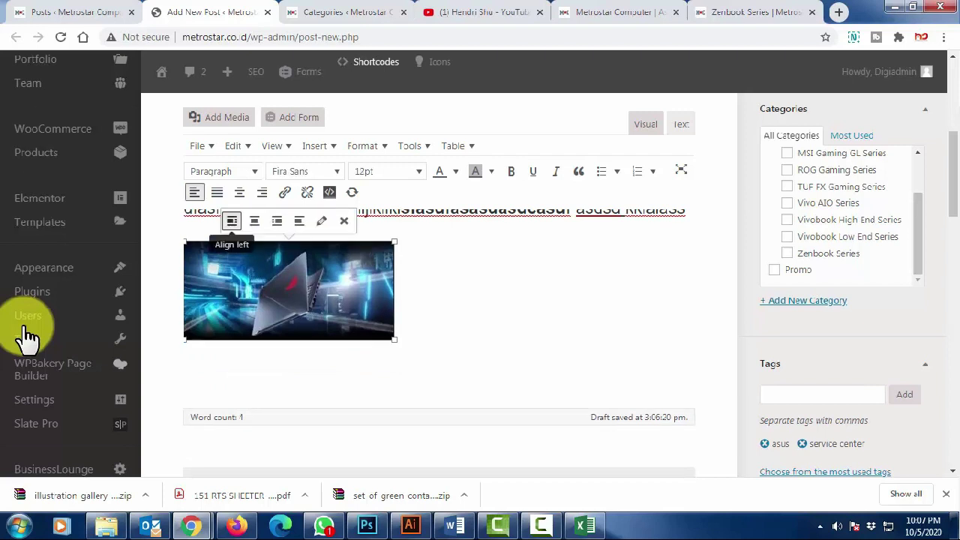
pyautogui.press('Up')
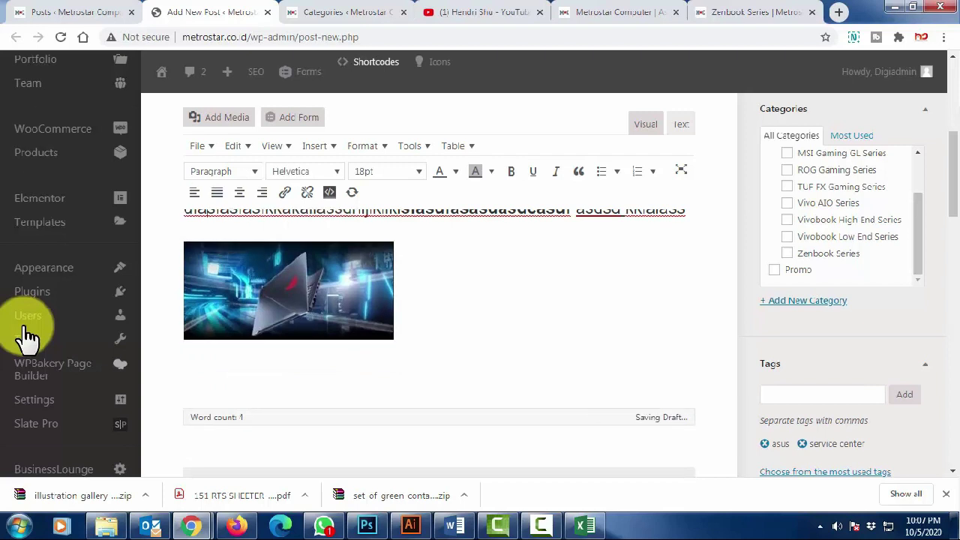
pyautogui.press('Return')
pyautogui.press('Return')
pyautogui.press('Return')
pyautogui.press('Return')
pyautogui.write('dajdajdadadadadadaddada')
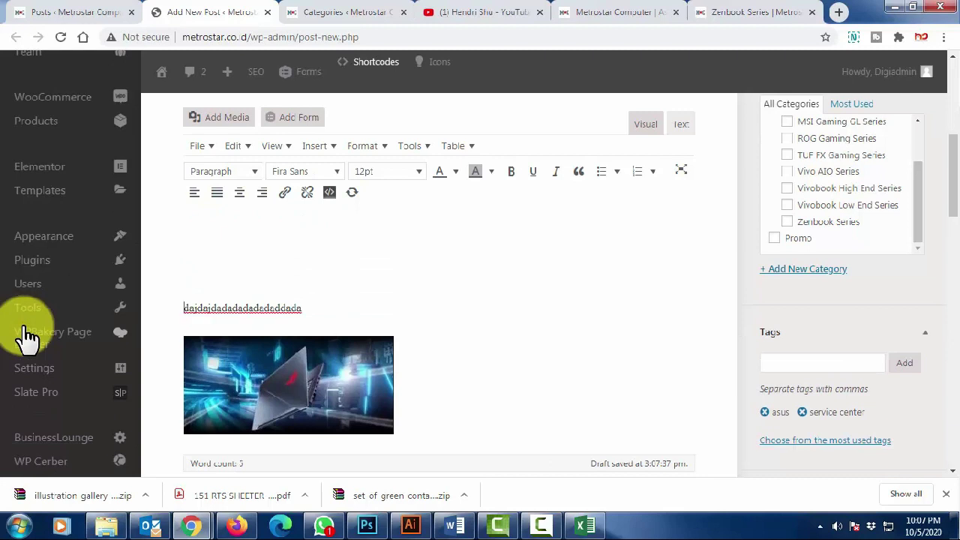
# Delete the laptop image from the body and remove the blank lines between the two text lines.
pyautogui.press('Down')
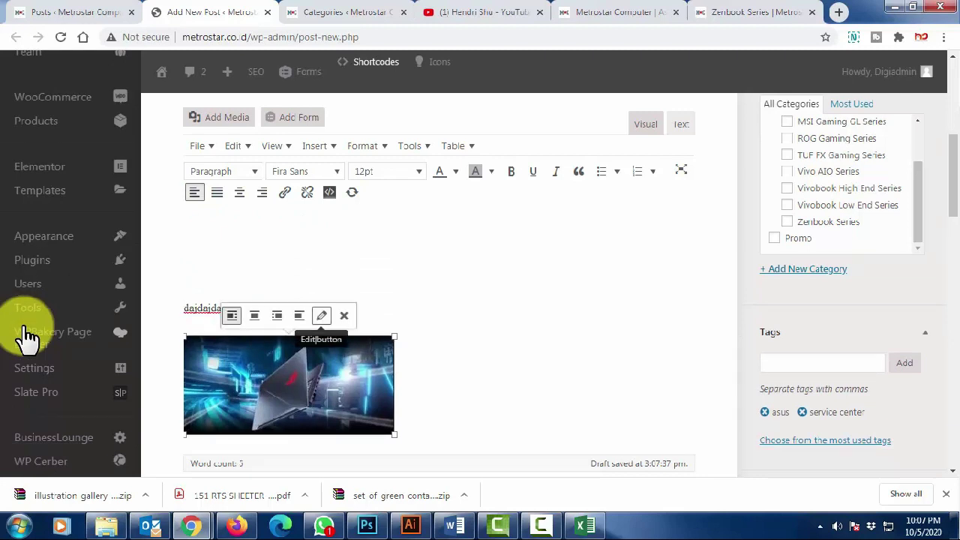
pyautogui.press('Delete')
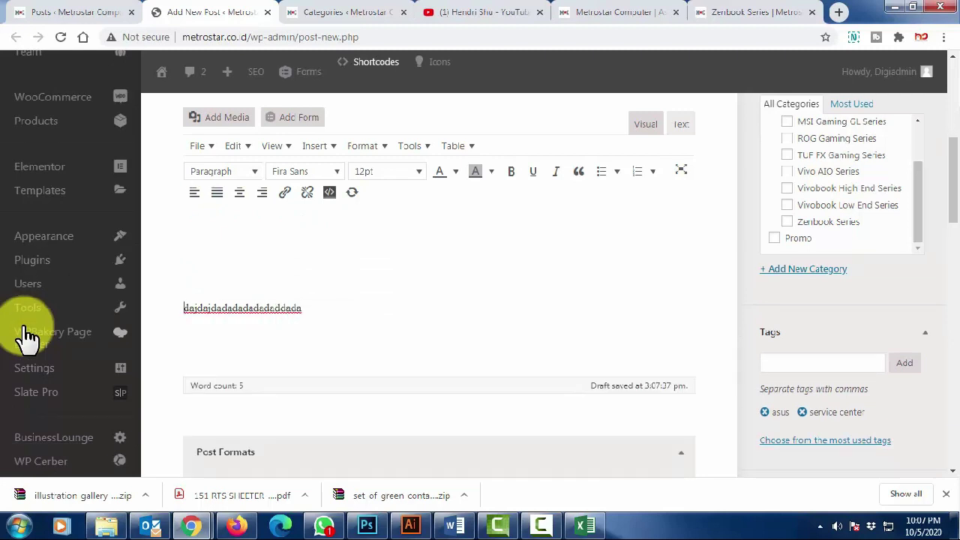
pyautogui.scroll(1, 26, 336)
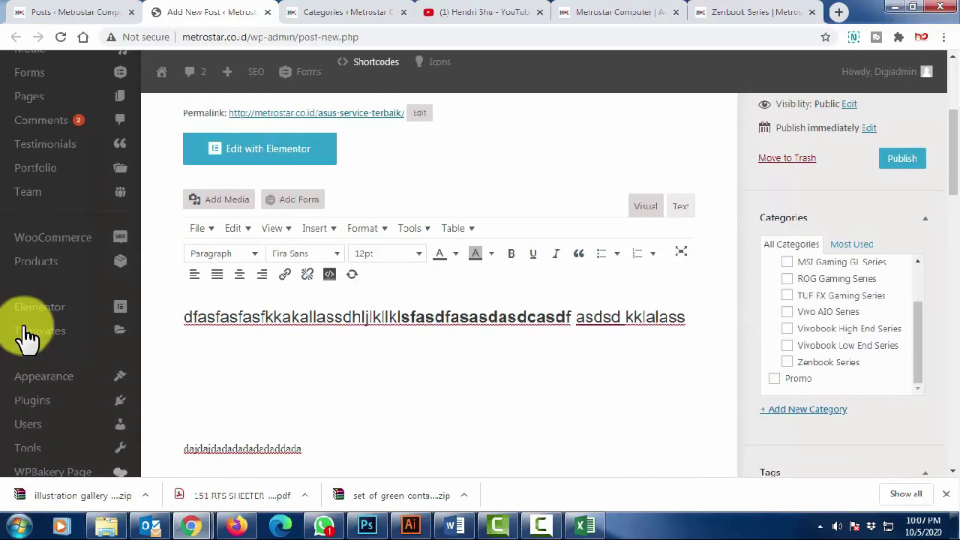
pyautogui.press('BackSpace')
pyautogui.press('BackSpace')
pyautogui.press('BackSpace')
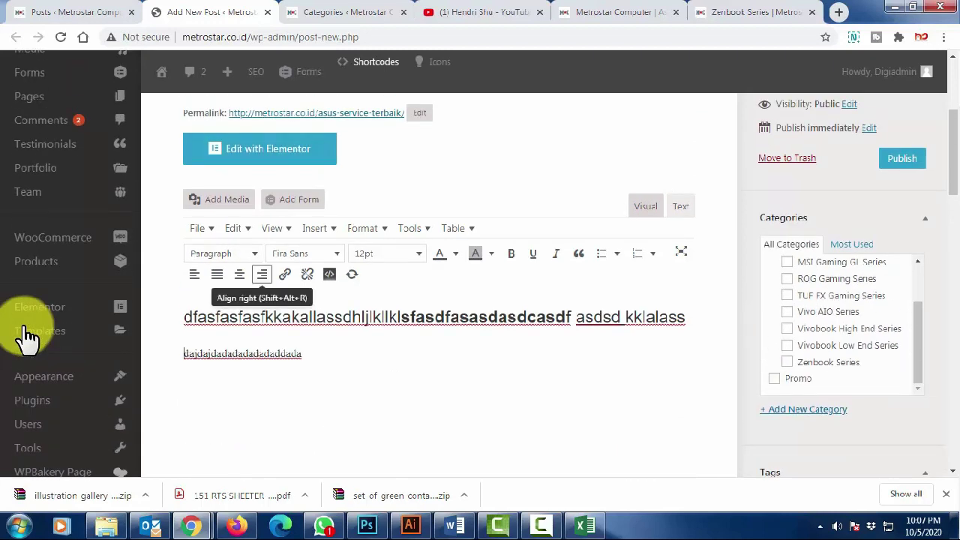
# Insert ASUS-ROG-STRIX-GL503GE-EN023T-1.jpg from the Media Library before the second line of body text.
pyautogui.click(219, 199)
pyautogui.click(222, 222)
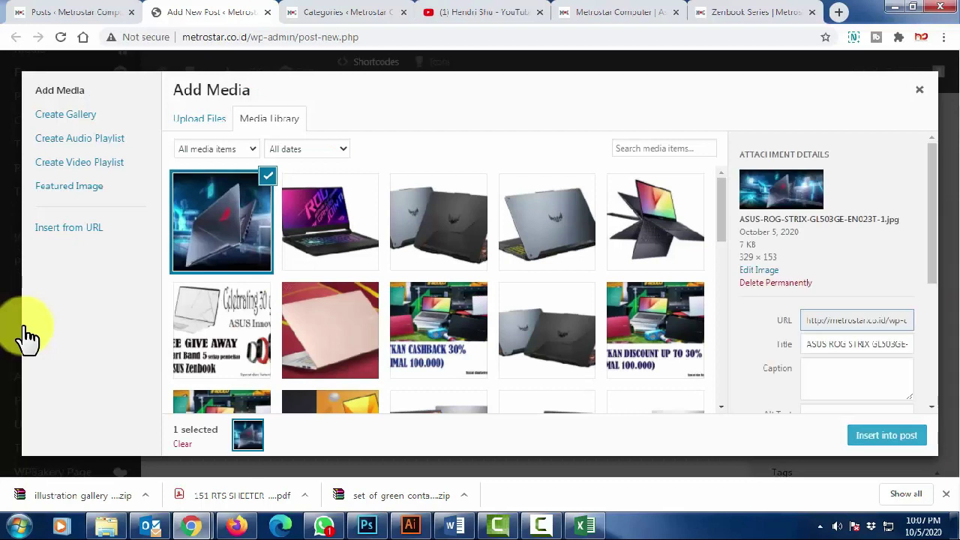
pyautogui.click(887, 436)
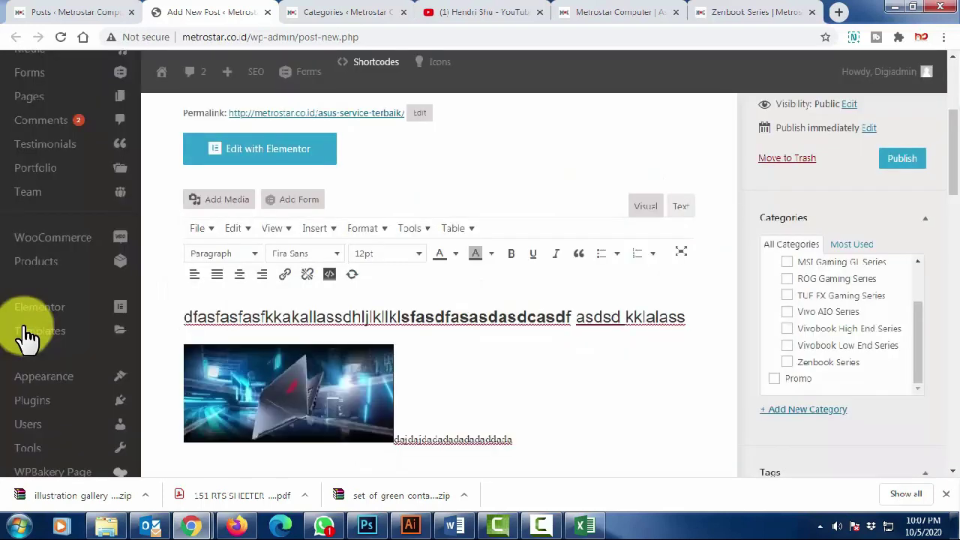
# Try left alignment on the laptop image beside the second text line and set it to centre alignment.
pyautogui.click(289, 394)
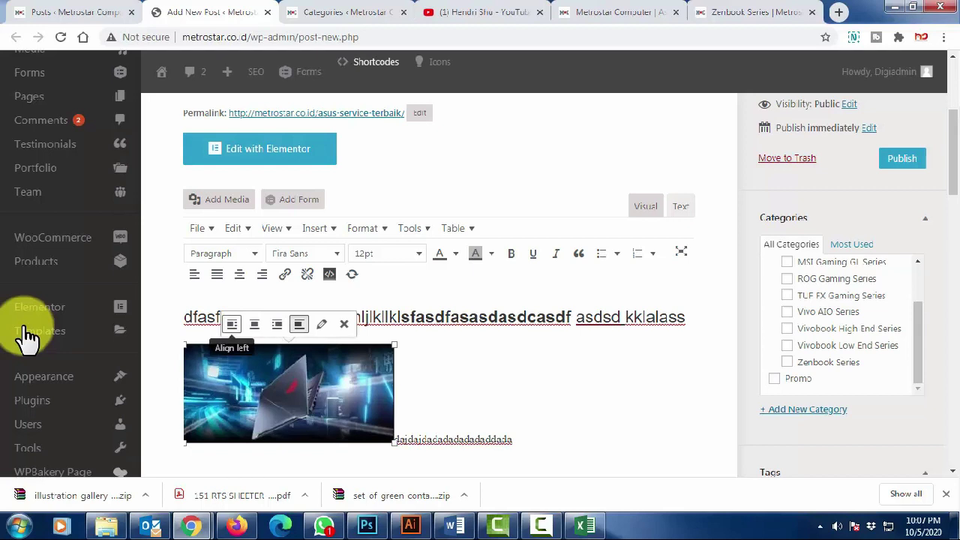
pyautogui.click(232, 324)
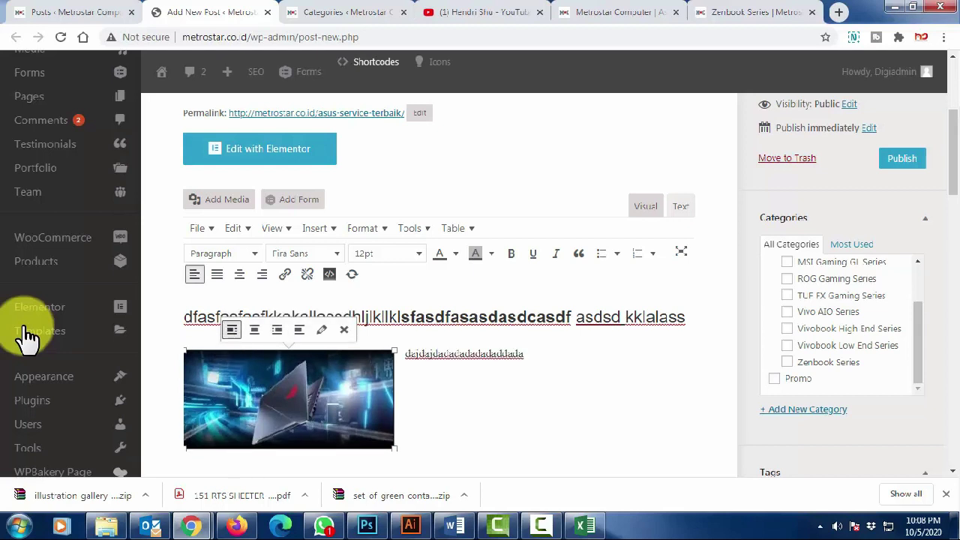
pyautogui.press('Down')
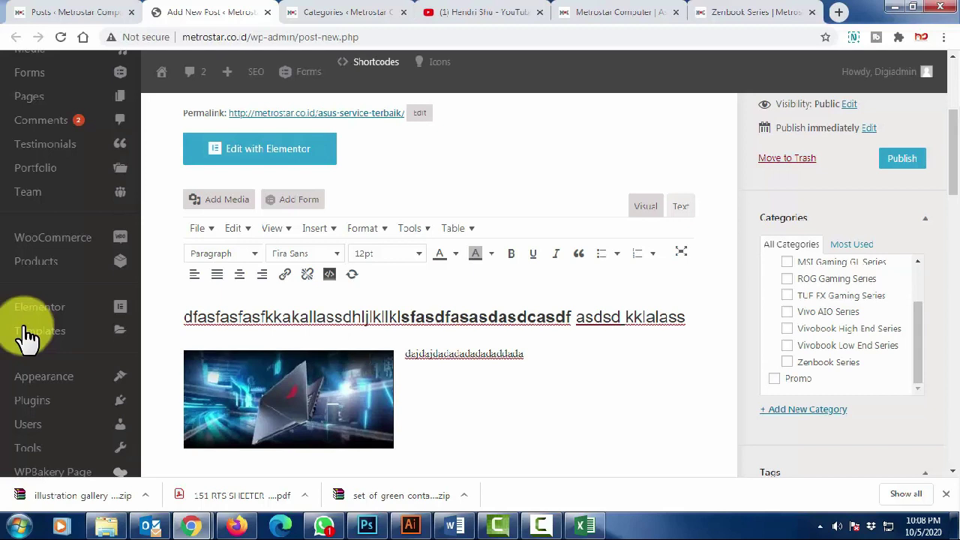
pyautogui.press('Up')
pyautogui.hotkey('alt', 'shift', 'c')
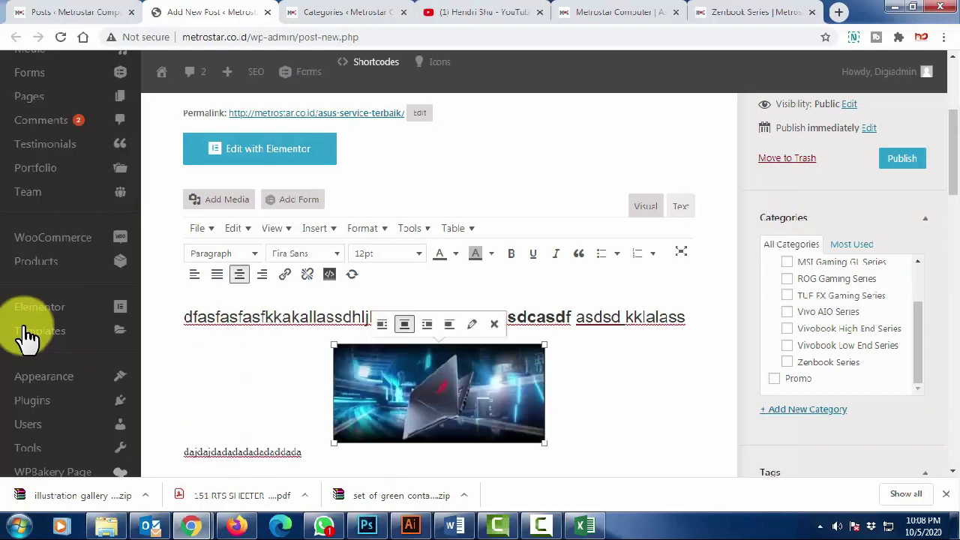
# Examine the settings below the post editor, including Post Formats, Featured Image Options and SEO Settings.
pyautogui.scroll(-1, 27, 336)
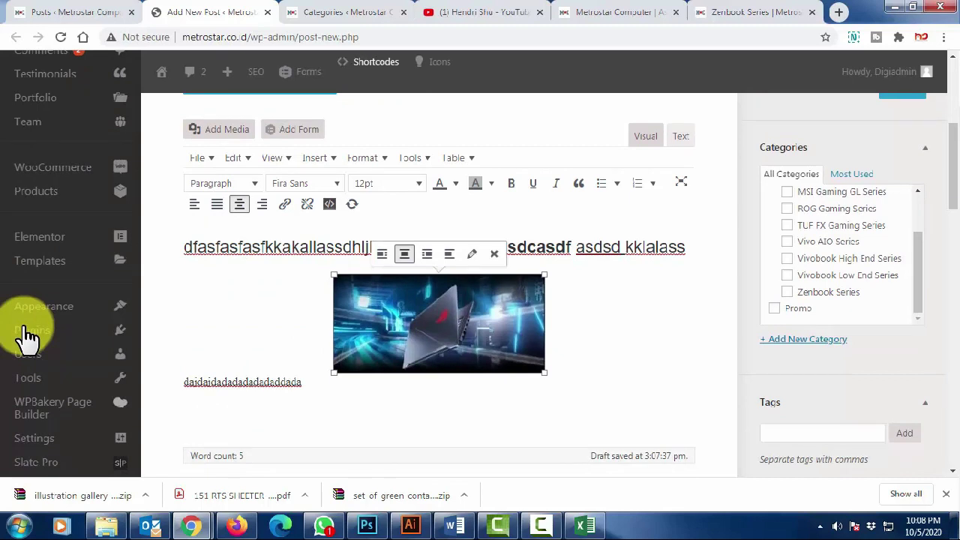
pyautogui.scroll(-3, 27, 335)
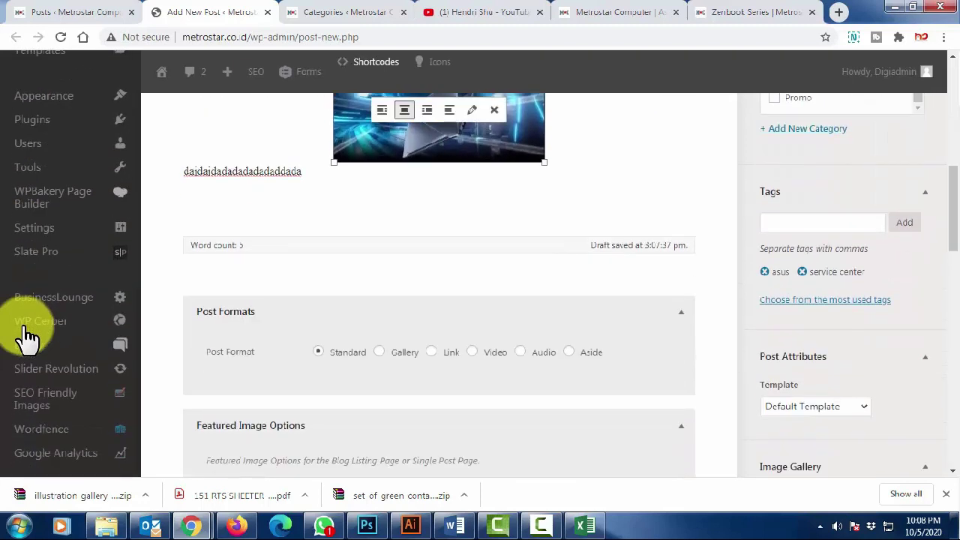
pyautogui.scroll(-3, 26, 335)
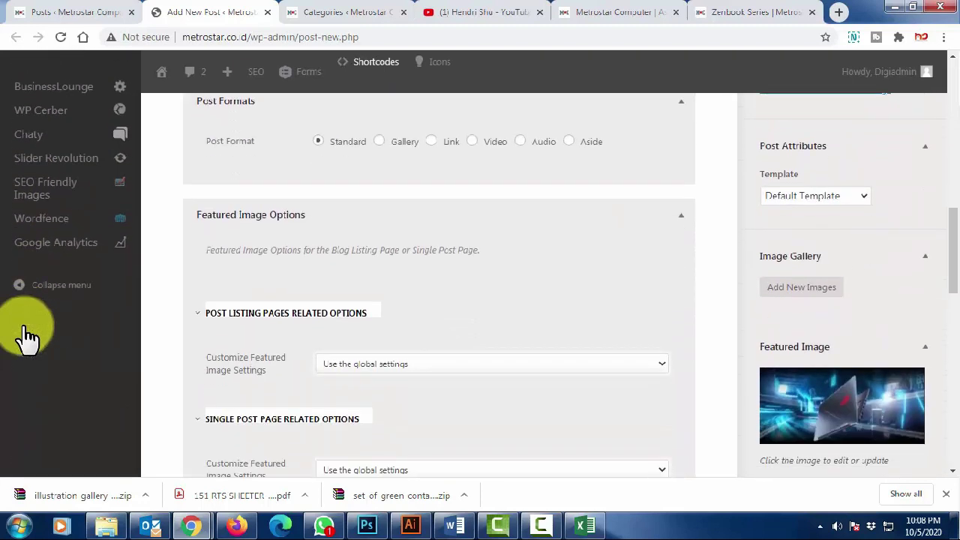
pyautogui.scroll(-1, 26, 336)
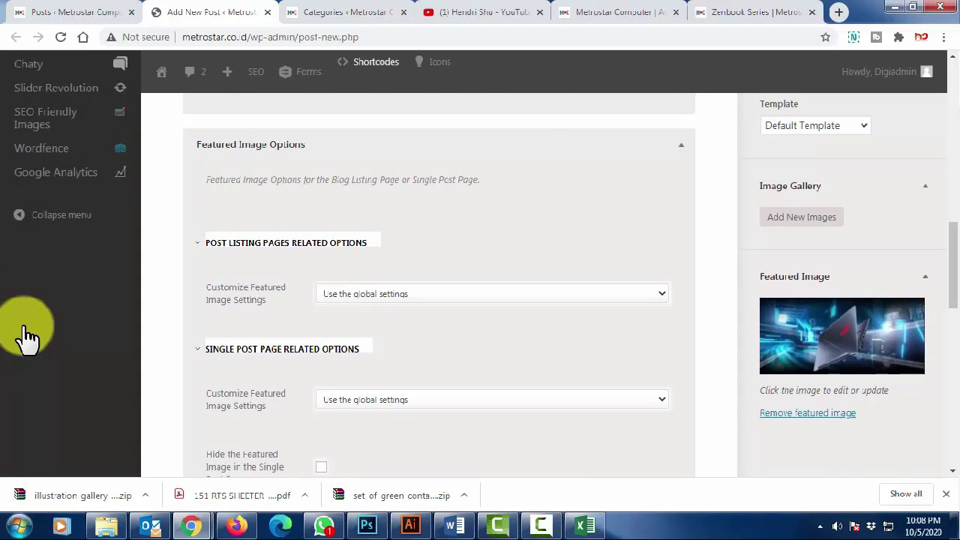
pyautogui.scroll(-2, 26, 336)
pyautogui.scroll(-4, 26, 336)
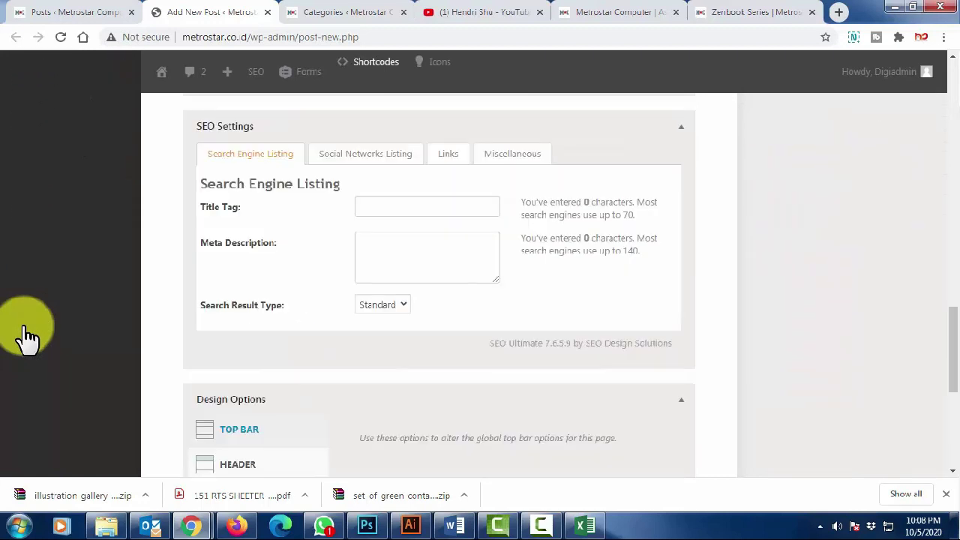
pyautogui.scroll(3, 26, 335)
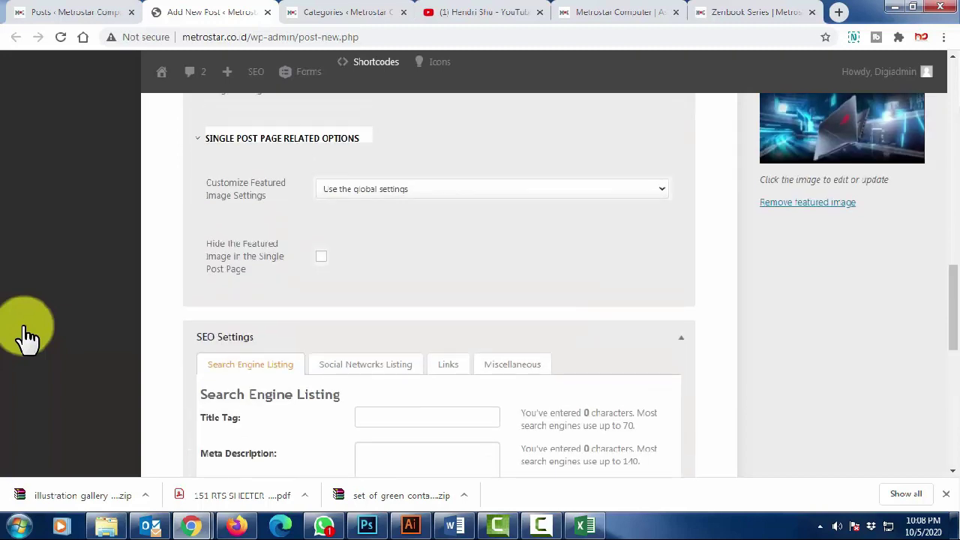
pyautogui.scroll(2, 26, 335)
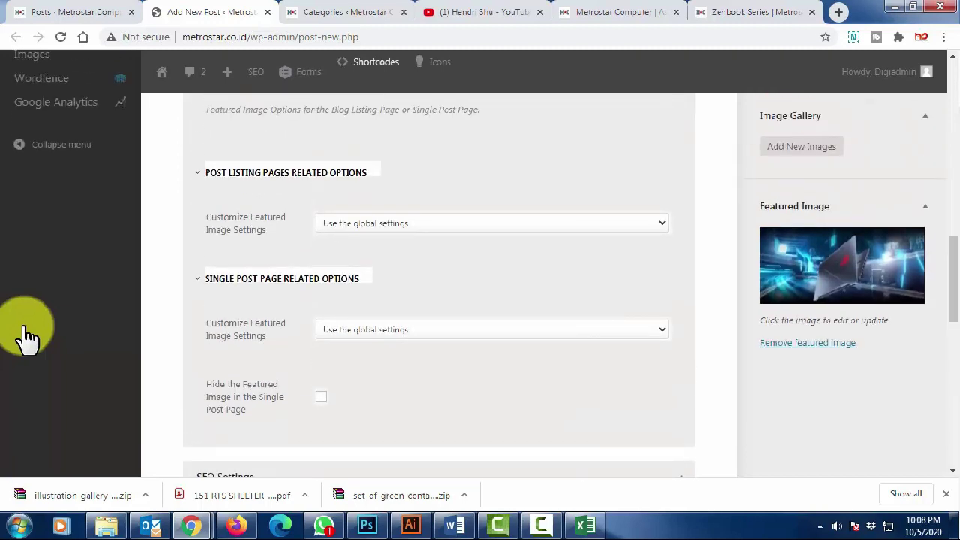
# Publish the Asus Service Terbaik post.
pyautogui.scroll(10, 26, 336)
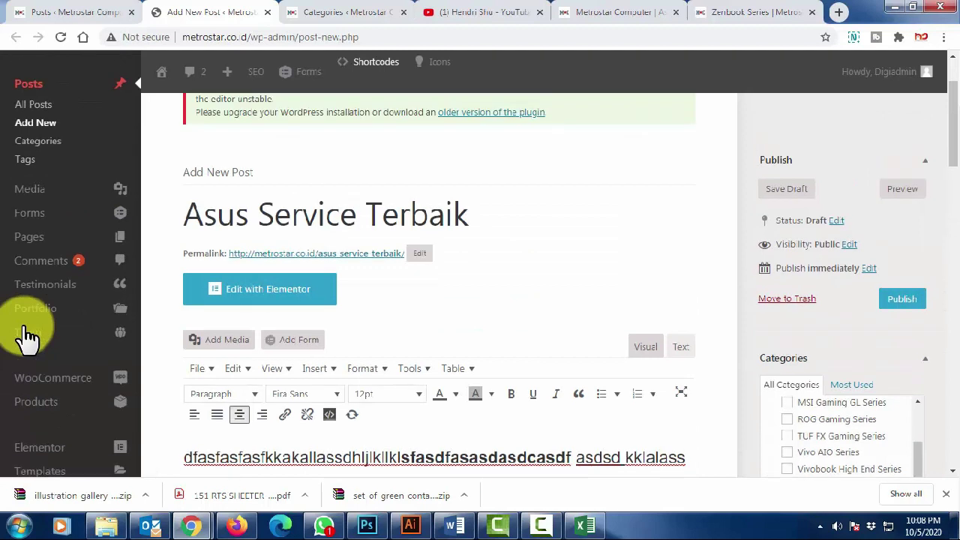
pyautogui.press('Return')
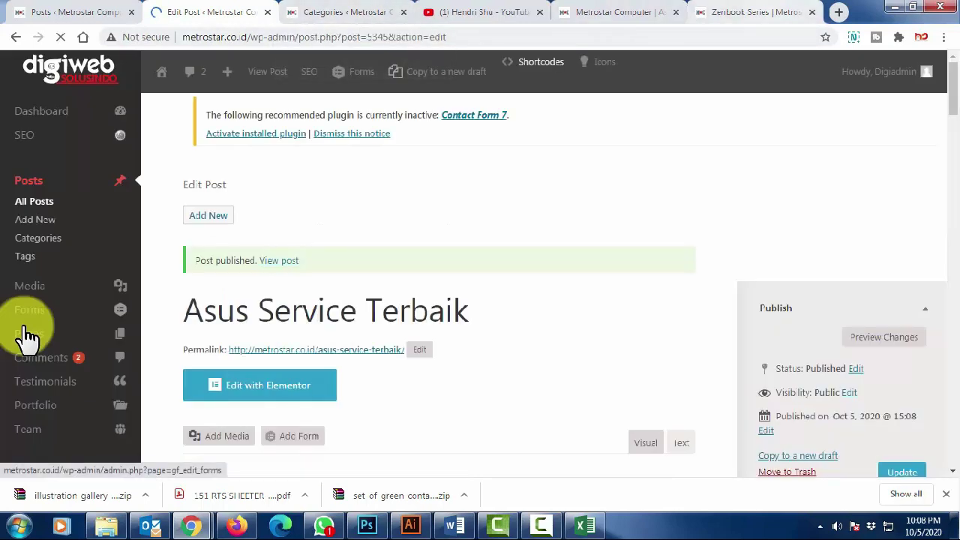
# Reload the public Zenbook Series page and look through its post listing.
pyautogui.hotkey('ctrl', '6')
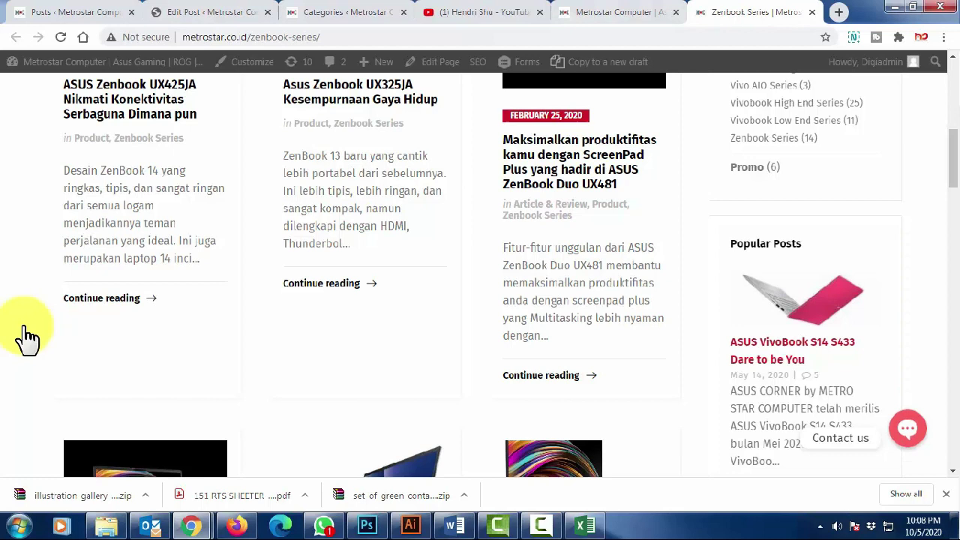
pyautogui.press('F5')
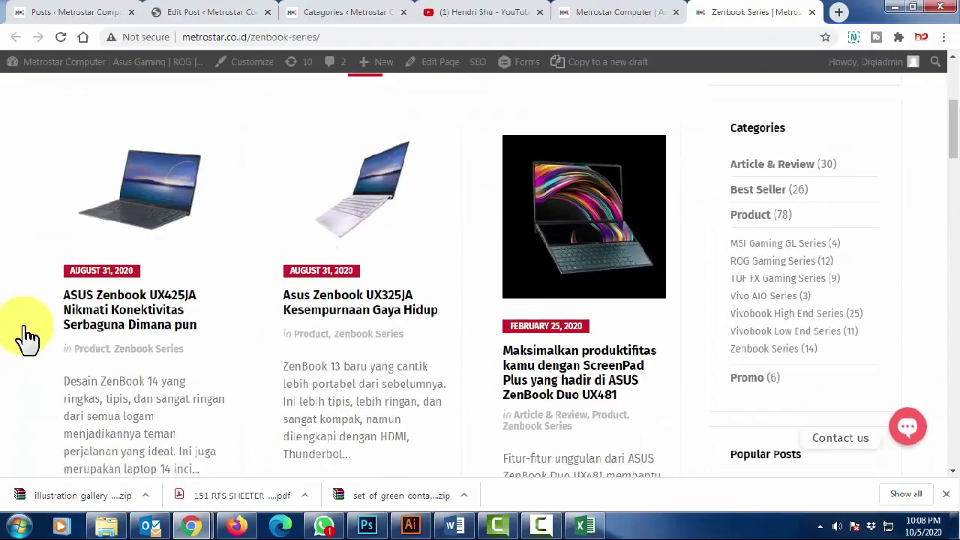
pyautogui.scroll(-10, 26, 337)
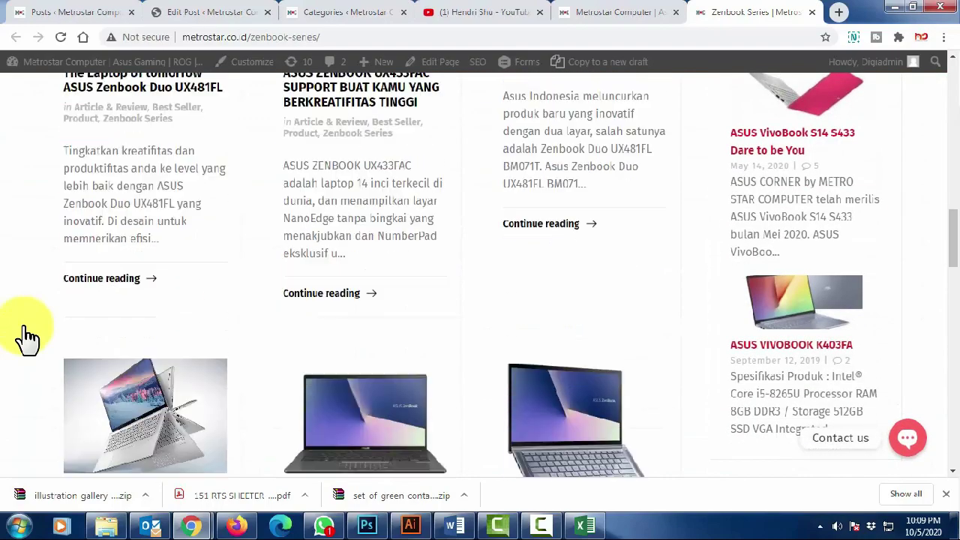
pyautogui.scroll(-4, 26, 337)
pyautogui.scroll(11, 26, 338)
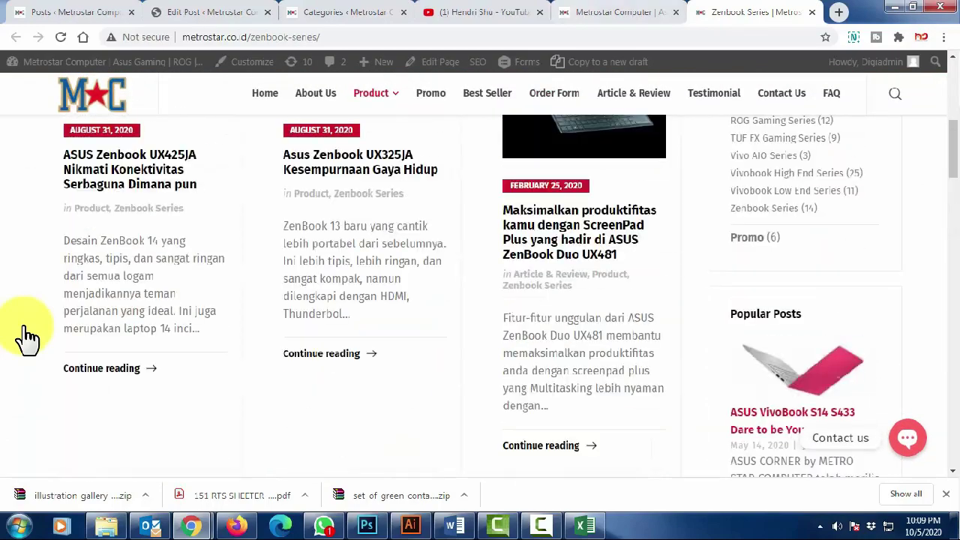
# Reload the site's homepage and check the latest posts section above the footer for the new post.
pyautogui.hotkey('ctrl', 'shift', 'Tab')
pyautogui.press('F5')
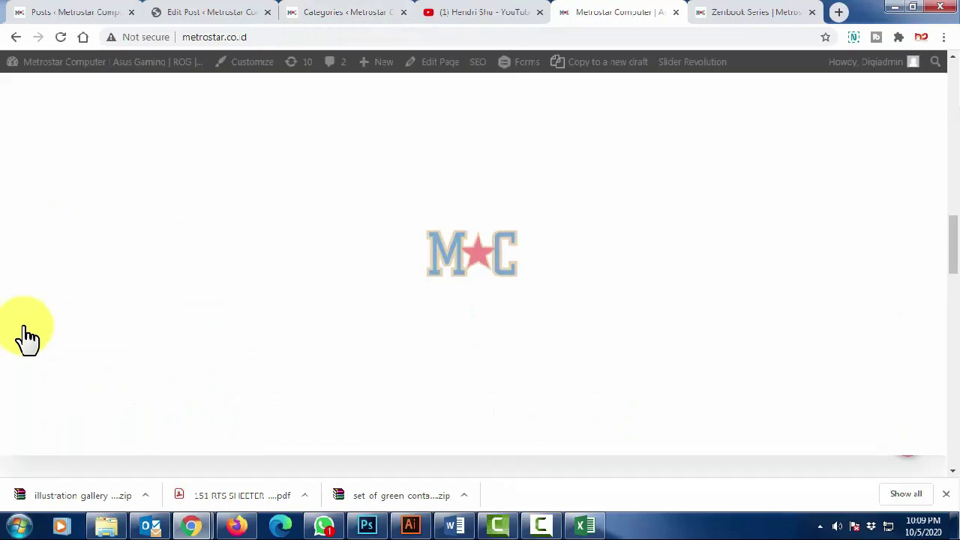
pyautogui.scroll(-5, 25, 338)
pyautogui.scroll(-10, 24, 338)
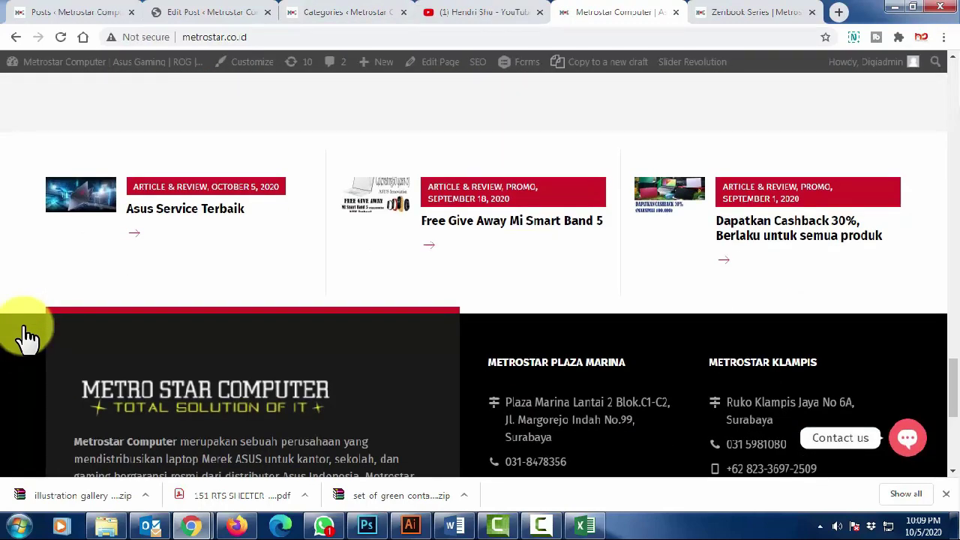
# Open the site's public Article & Review page and check the Asus Service Terbaik entry in its listing.
pyautogui.hotkey('ctrl', 'Tab')
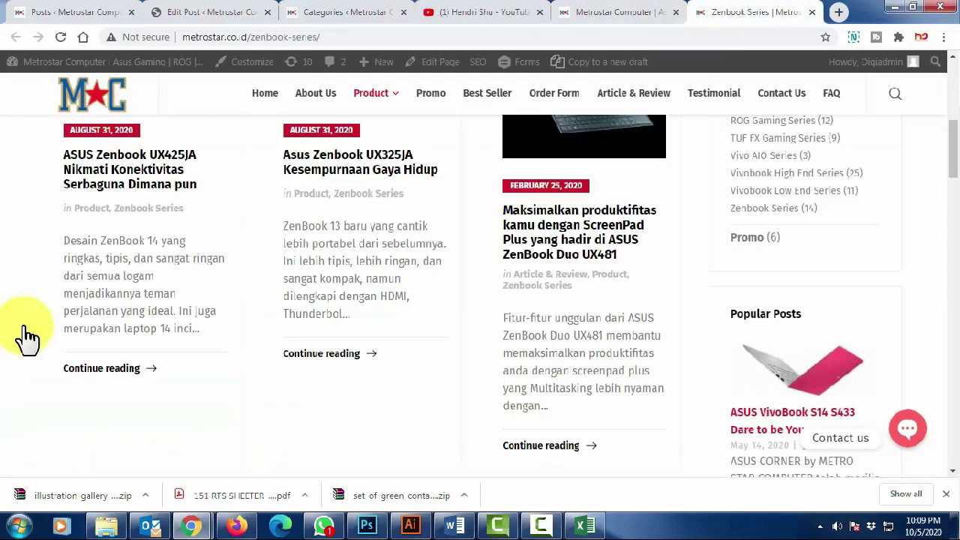
pyautogui.scroll(5, 25, 337)
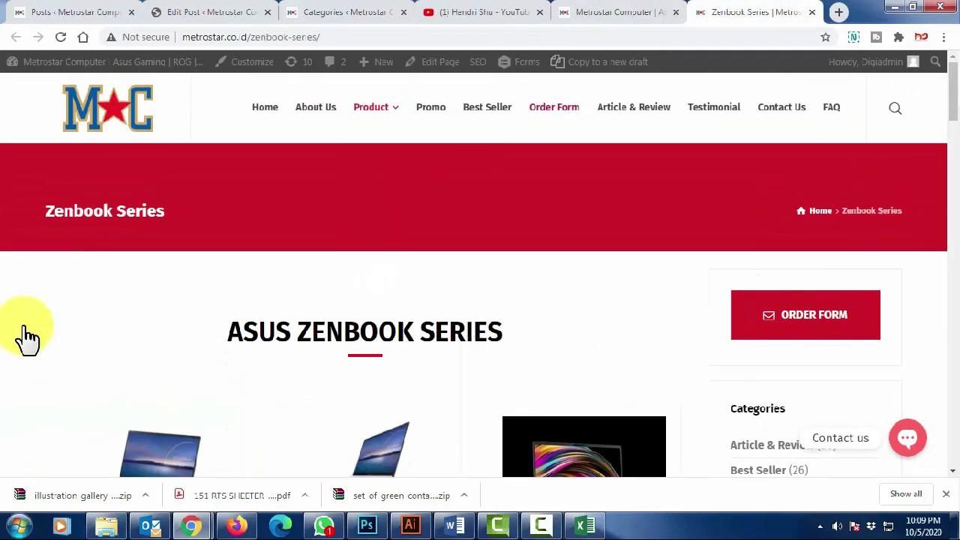
pyautogui.press('F5')
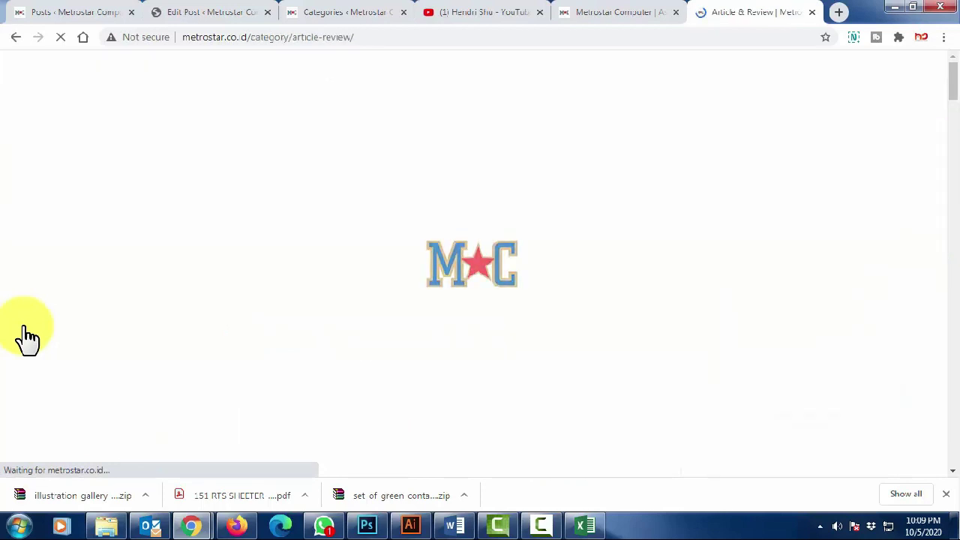
pyautogui.scroll(-3, 26, 336)
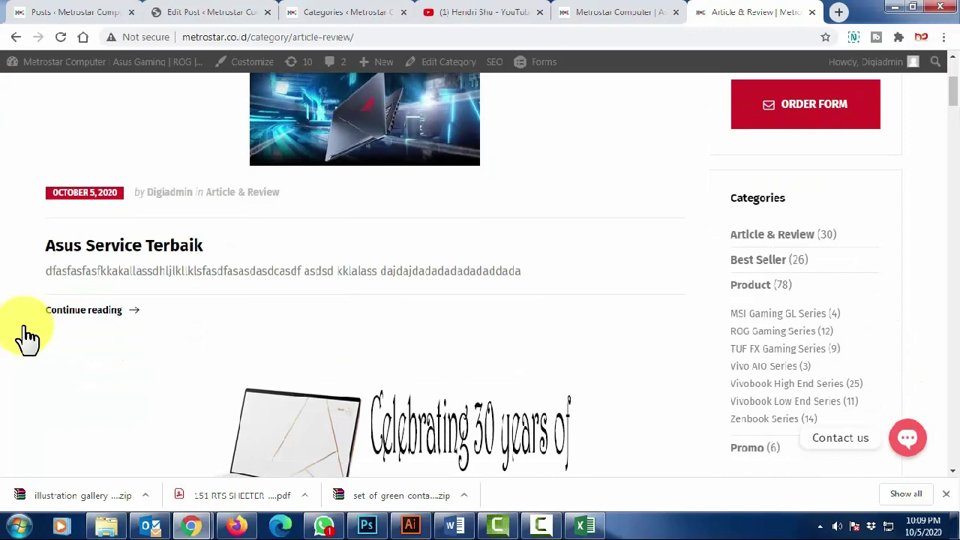
pyautogui.scroll(-4, 26, 336)
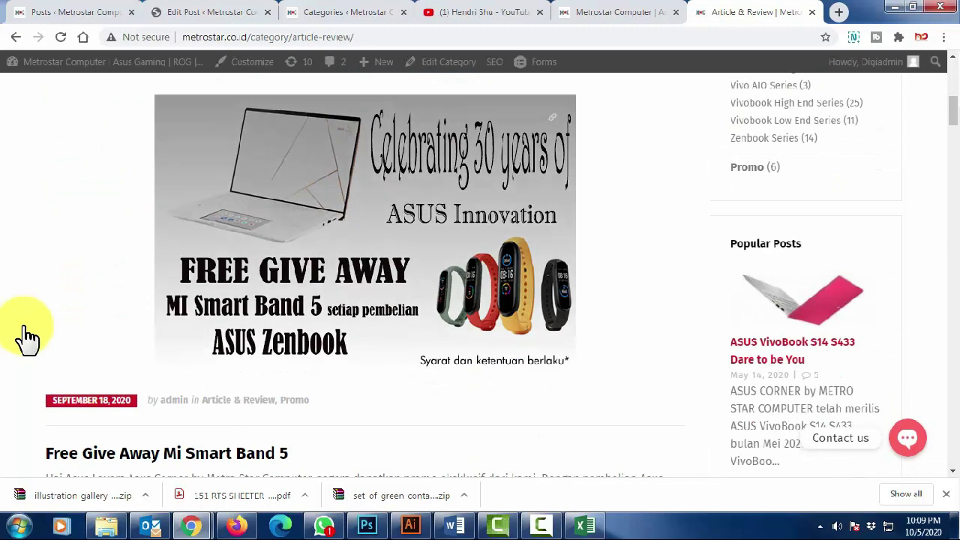
pyautogui.scroll(2, 27, 336)
pyautogui.scroll(4, 26, 336)
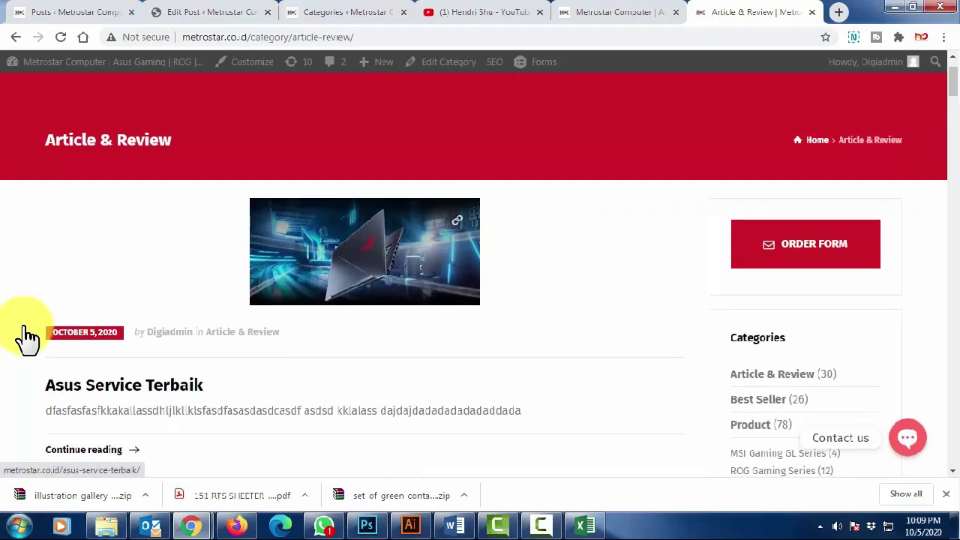
# Compare the new post's entry with the Free Give Away Mi Smart Band 5 and cashback entries on the Article & Review page.
pyautogui.scroll(-5, 26, 336)
pyautogui.scroll(-5, 26, 336)
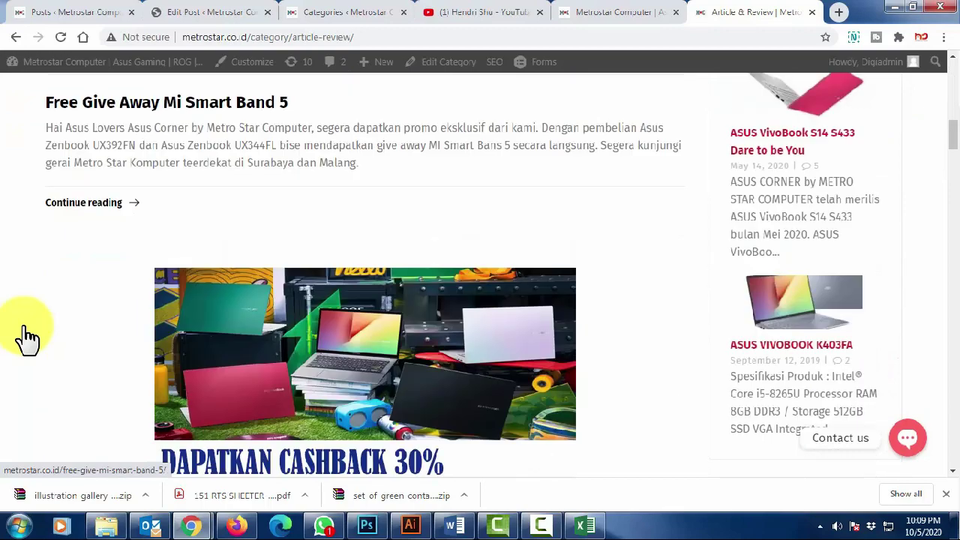
pyautogui.scroll(-3, 27, 336)
pyautogui.scroll(8, 26, 336)
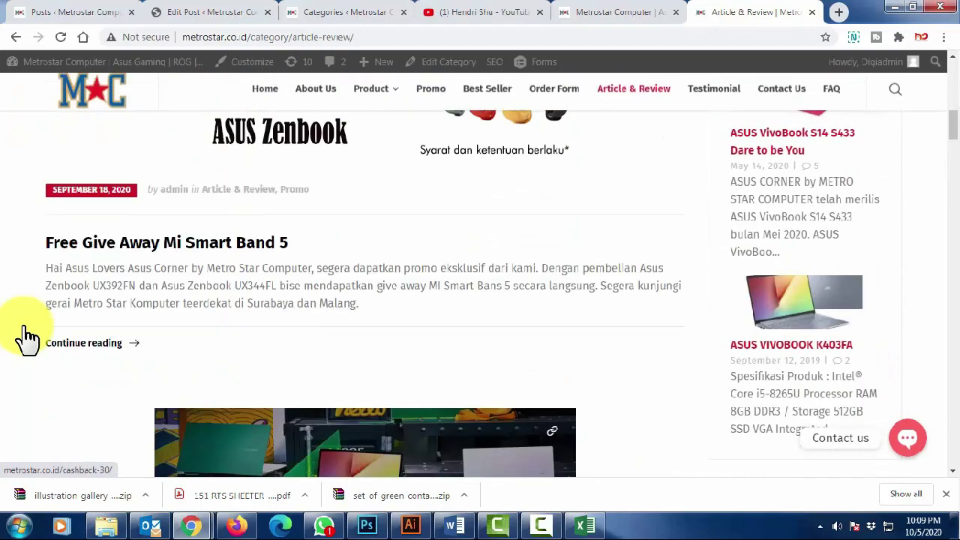
pyautogui.scroll(-2, 26, 336)
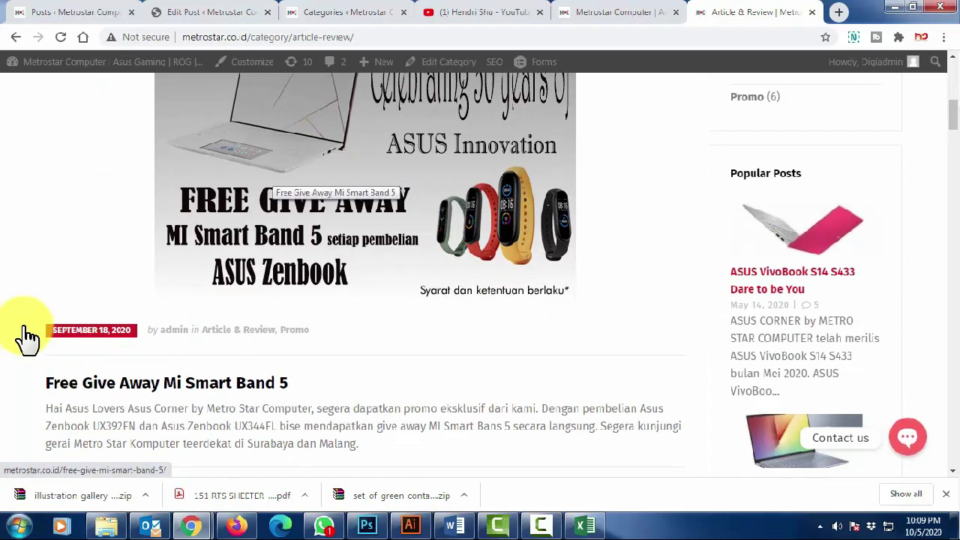
pyautogui.scroll(2, 27, 336)
pyautogui.scroll(3, 27, 337)
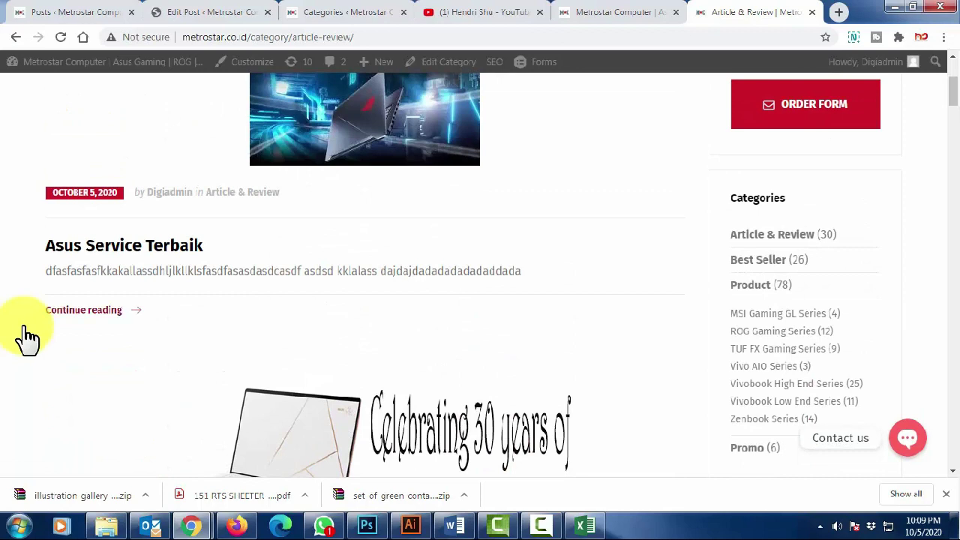
# Open the full Asus Service Terbaik post on the site and review its formatted text and centred laptop image.
pyautogui.click(26, 336)
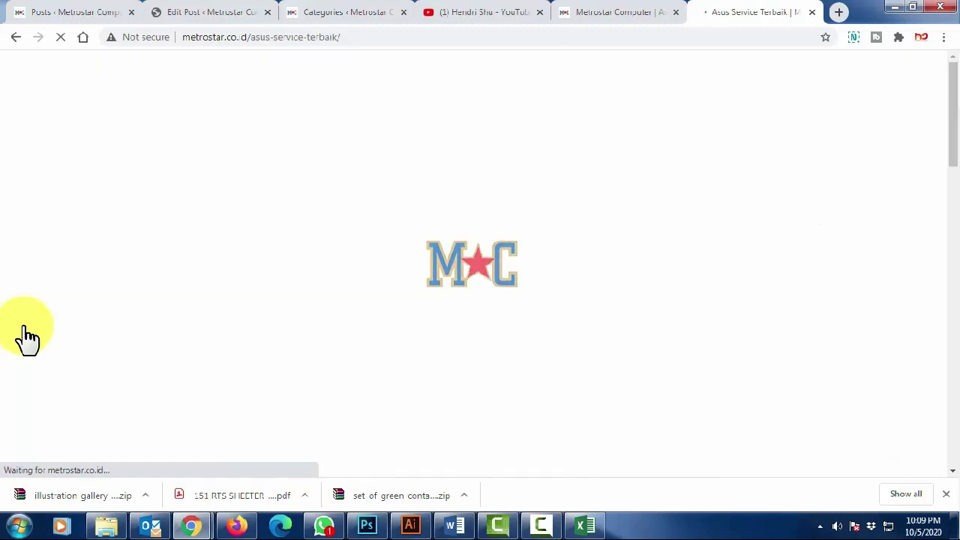
pyautogui.scroll(-3, 26, 336)
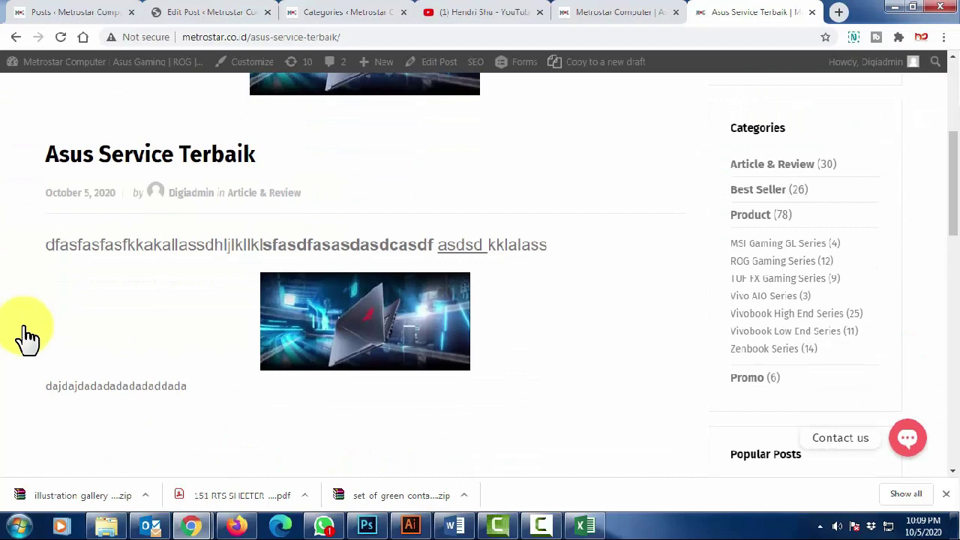
pyautogui.hotkey('ctrl', 'shift', 'Tab')
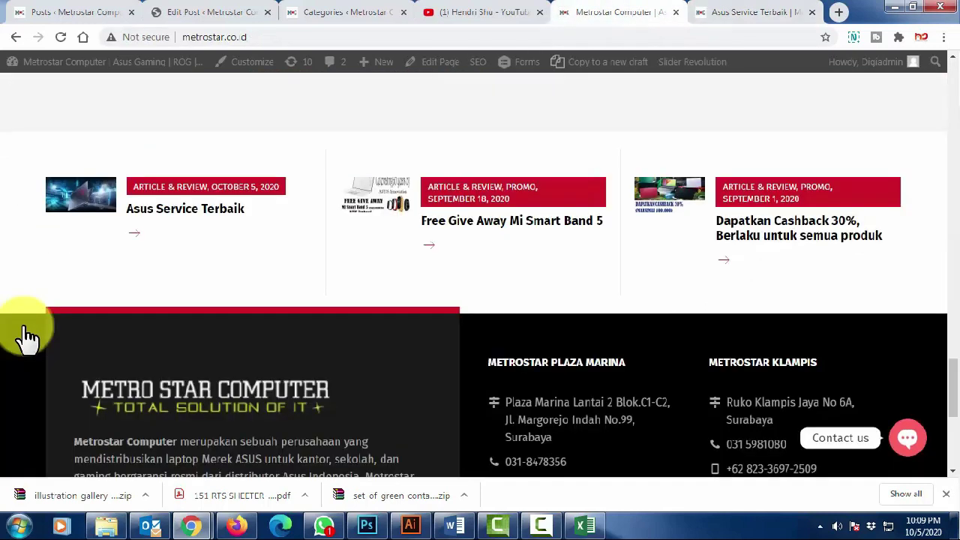
pyautogui.hotkey('ctrl', 'Tab')
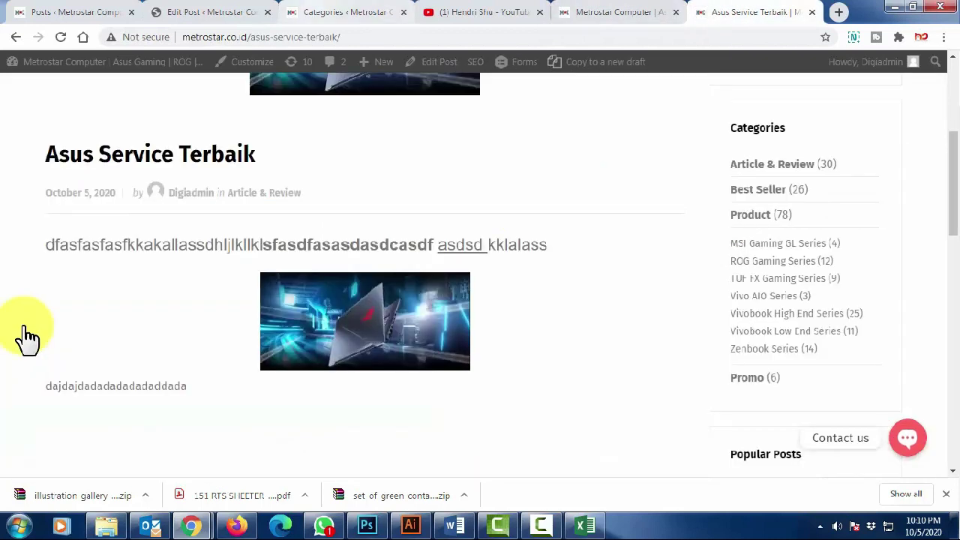
# Return to the post's edit page and review its publish status, body content, categories and tags.
pyautogui.hotkey('ctrl', 'shift', 'Tab')
pyautogui.hotkey('ctrl', 'shift', 'Tab')
pyautogui.hotkey('ctrl', 'shift', 'Tab')
pyautogui.hotkey('ctrl', 'shift', 'Tab')
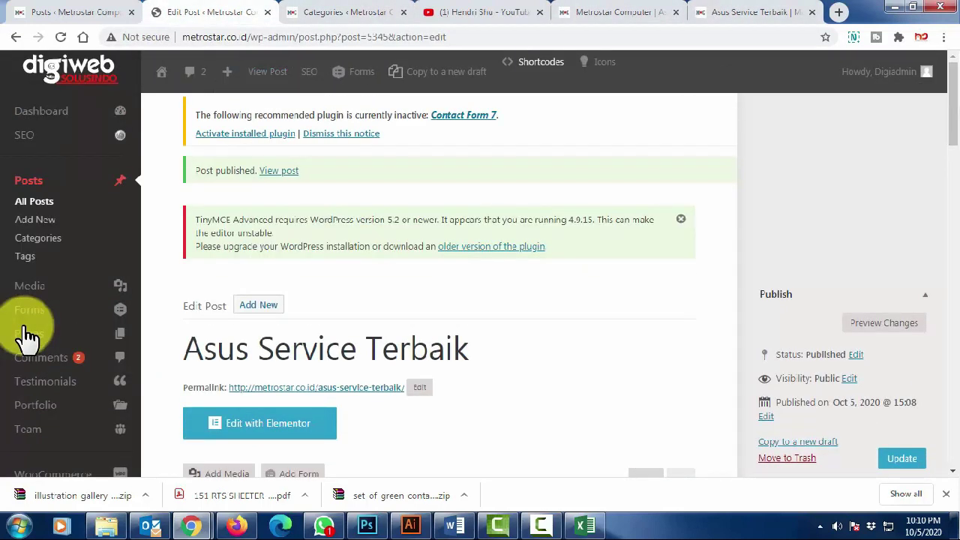
pyautogui.scroll(-3, 27, 337)
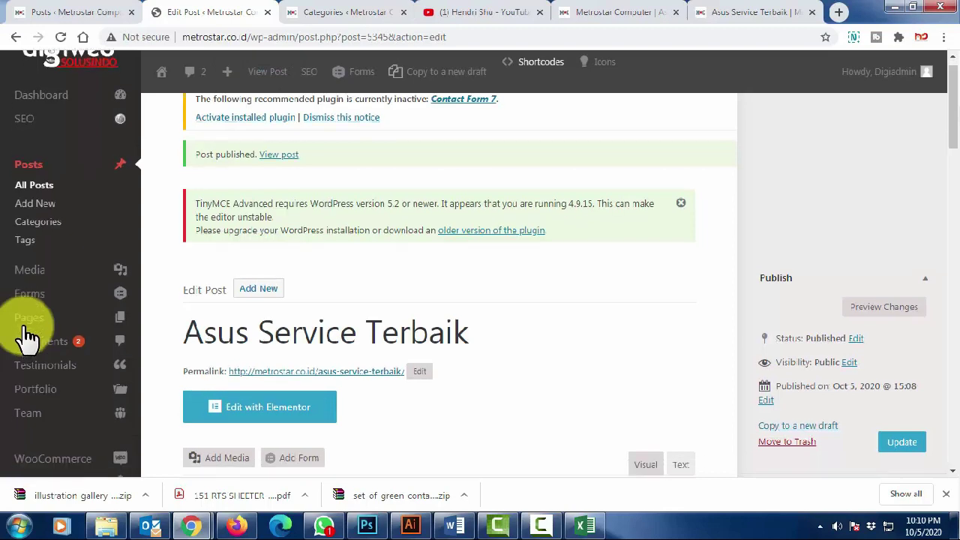
pyautogui.scroll(-2, 26, 337)
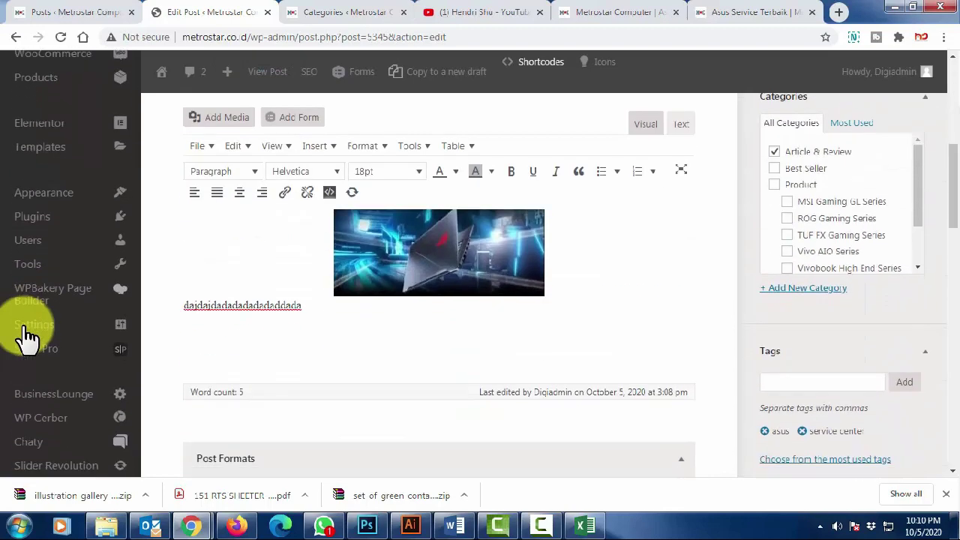
pyautogui.scroll(2, 26, 337)
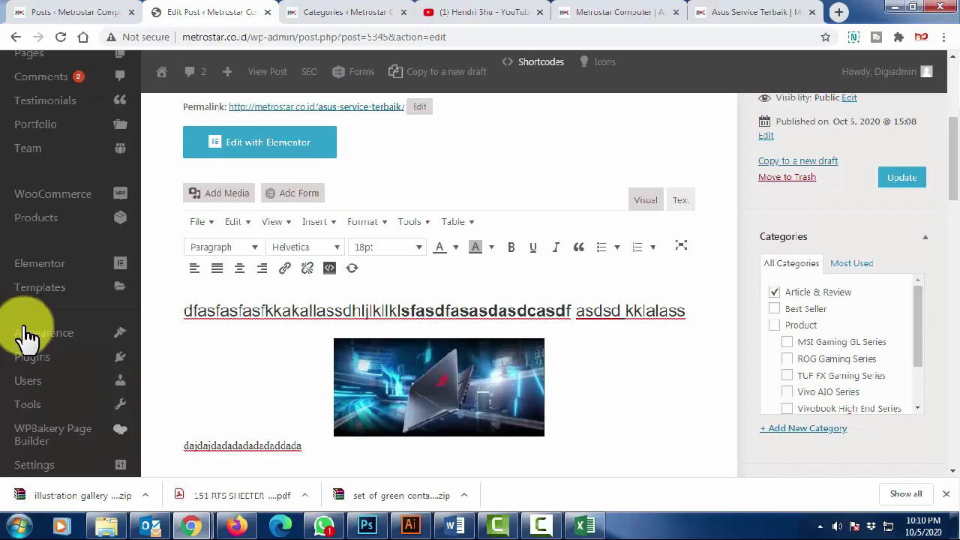
pyautogui.scroll(4, 26, 335)
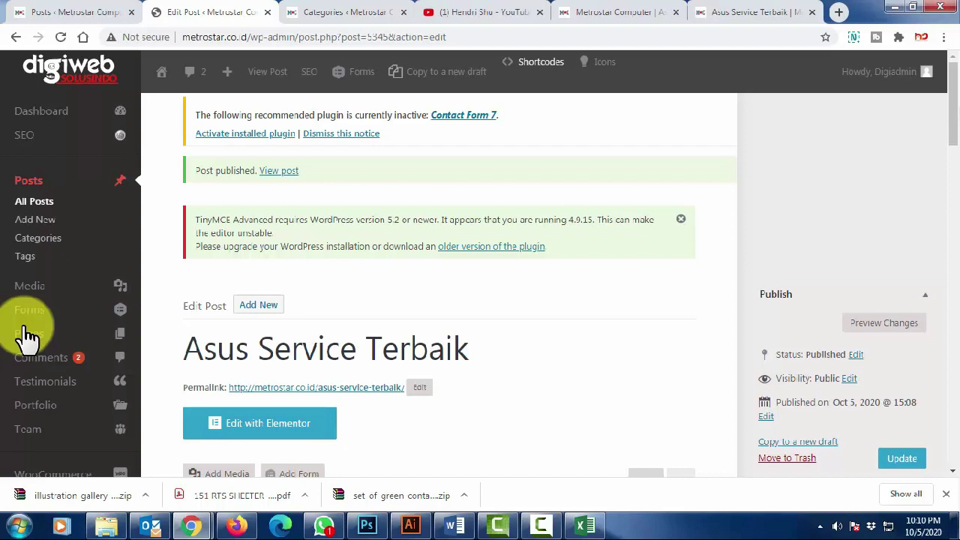
pyautogui.scroll(-4, 27, 335)
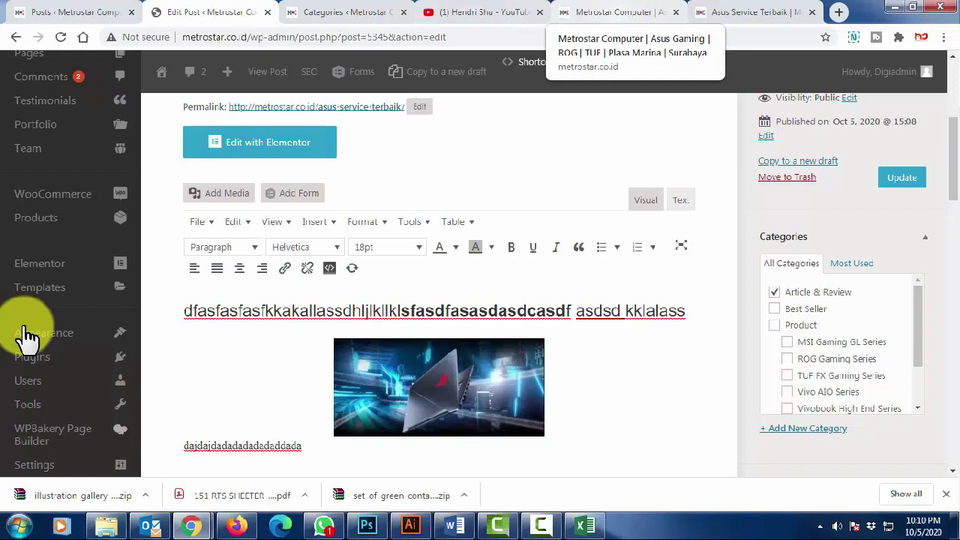
pyautogui.click(616, 12)
pyautogui.click(751, 12)
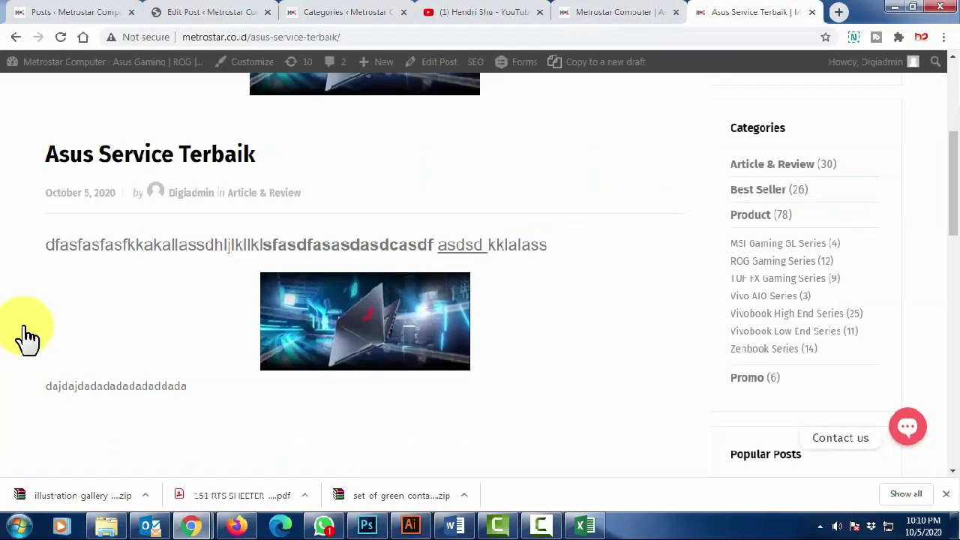
pyautogui.click(339, 12)
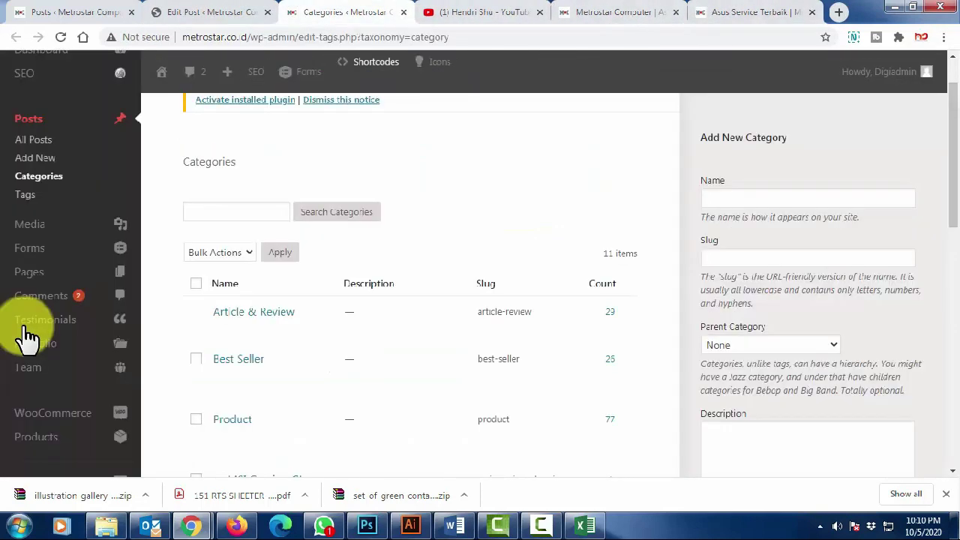
pyautogui.scroll(1, 28, 337)
pyautogui.click(75, 12)
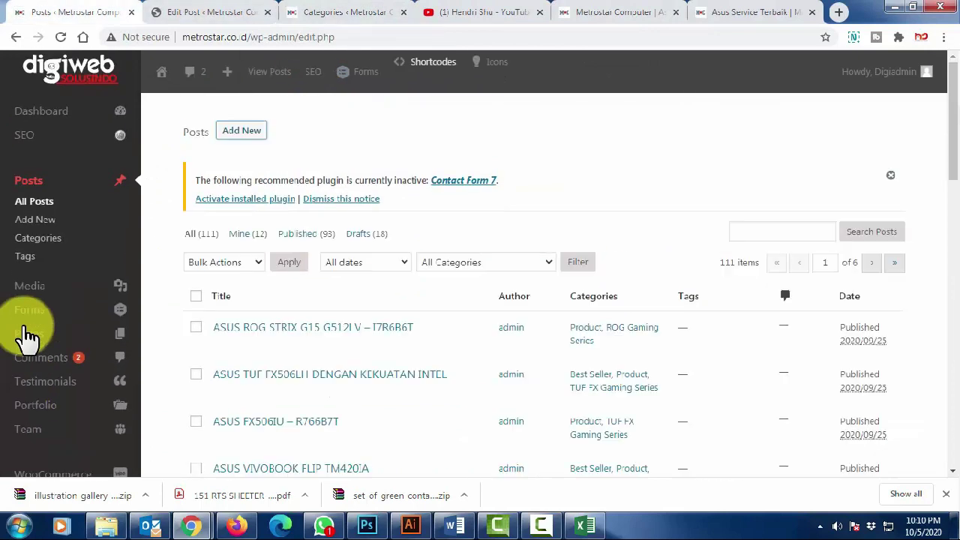
pyautogui.click(210, 12)
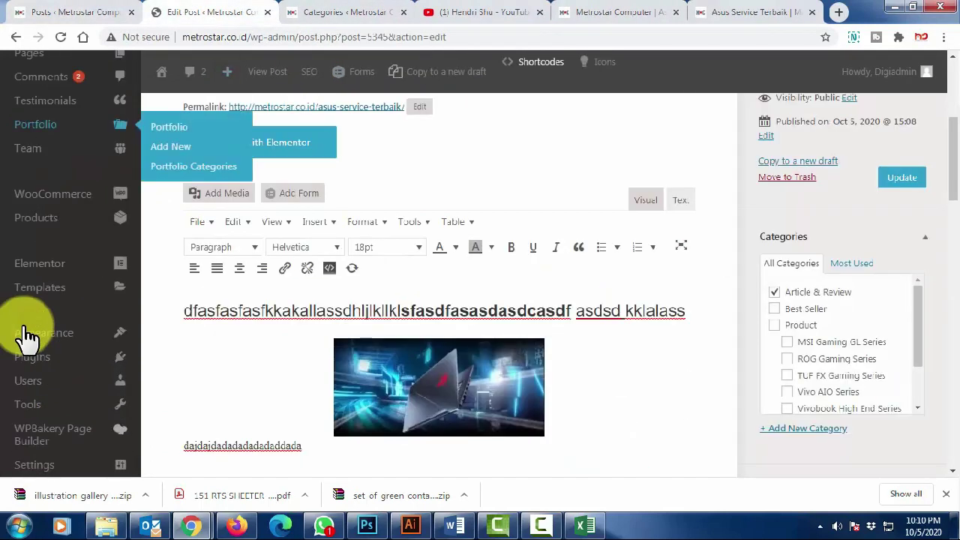
# Open the WordPress dashboard and examine the At a Glance summary and the Google Analytics pageviews chart.
pyautogui.scroll(5, 27, 337)
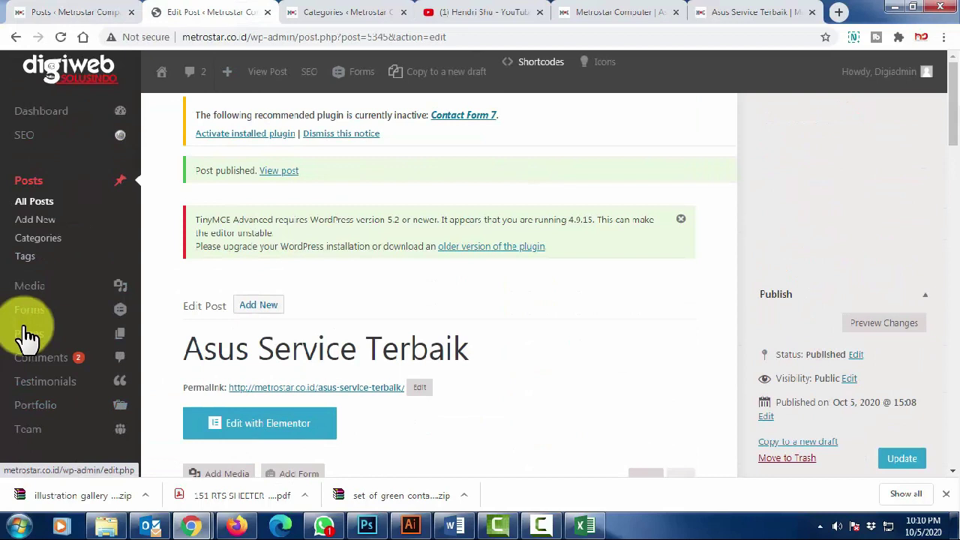
pyautogui.click(42, 111)
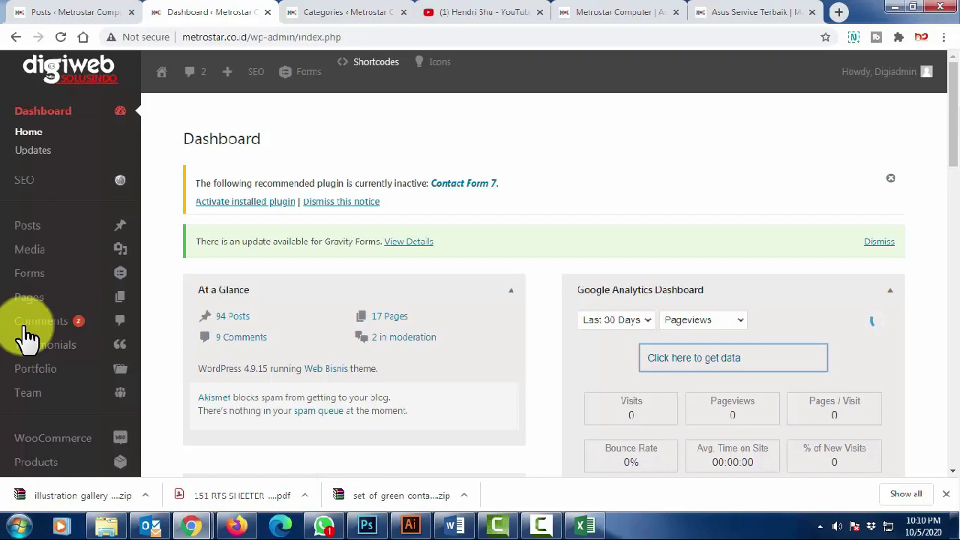
pyautogui.scroll(-2, 27, 334)
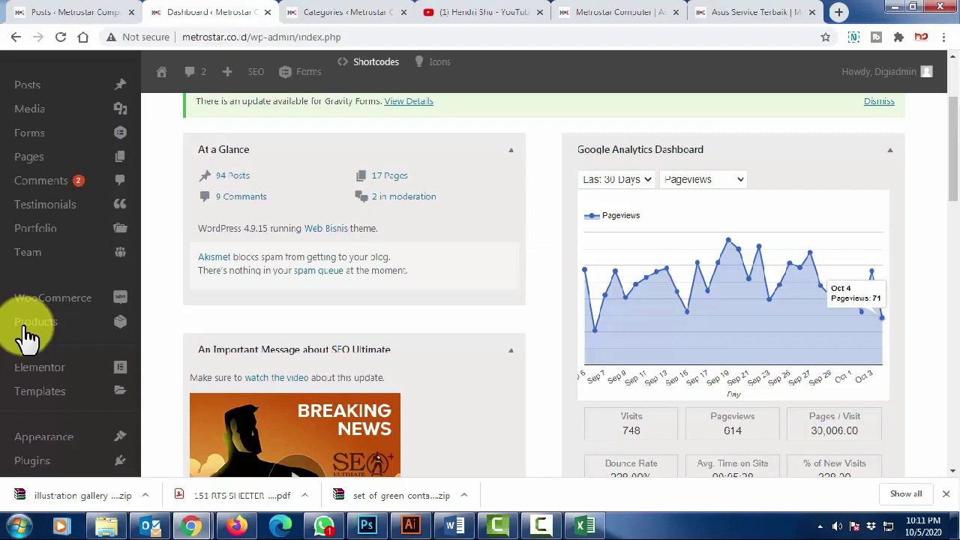
# Set the Google Analytics chart's period to Last 90 Days and examine the pageviews curve and the visit statistics below it.
pyautogui.hotkey('alt', 'Down')
pyautogui.press('Up')
pyautogui.press('Down')
pyautogui.press('Down')
pyautogui.press('Return')
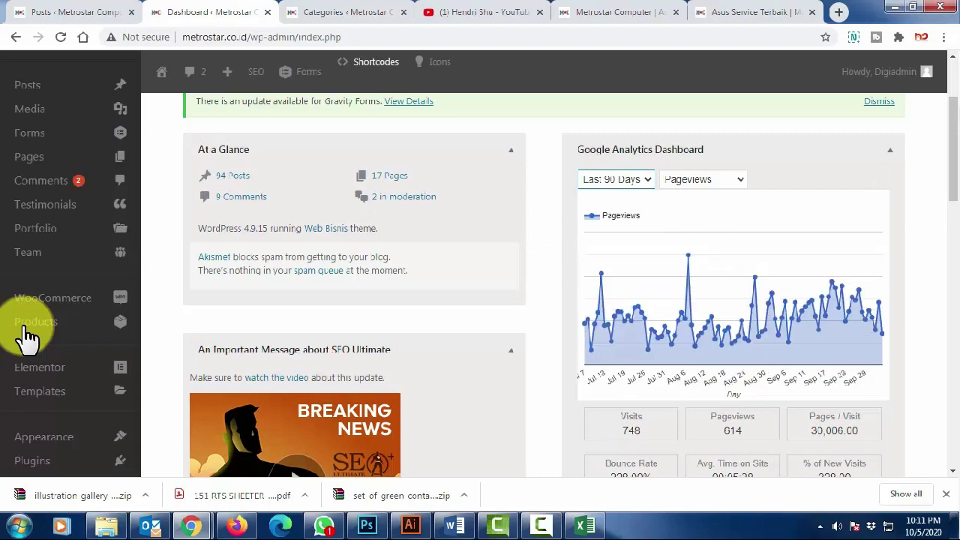
pyautogui.moveTo(688, 256)
pyautogui.scroll(-3, 28, 337)
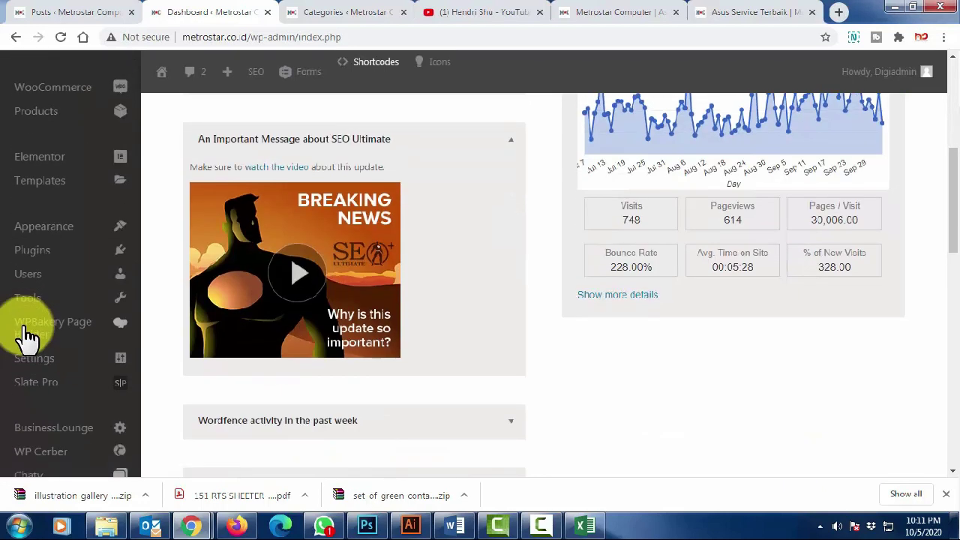
pyautogui.scroll(5, 28, 337)
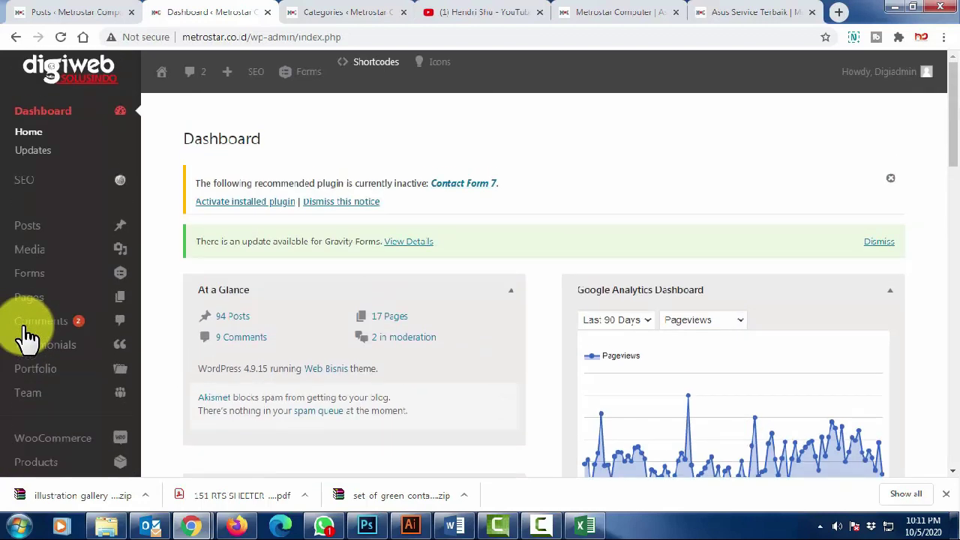
# Open the Contact Form entries, review the submitted contact details and dismiss the Contact Form 7 recommendation notice.
pyautogui.moveTo(24, 180)
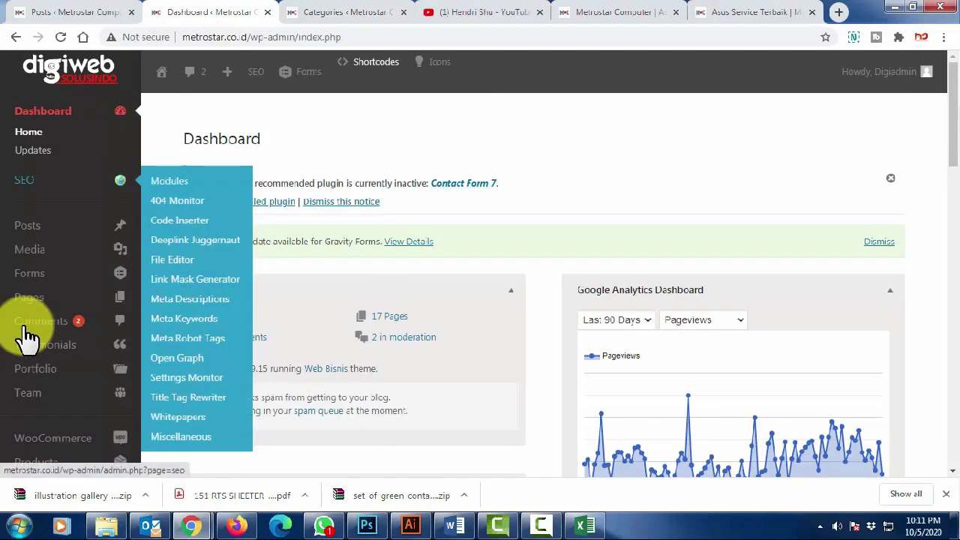
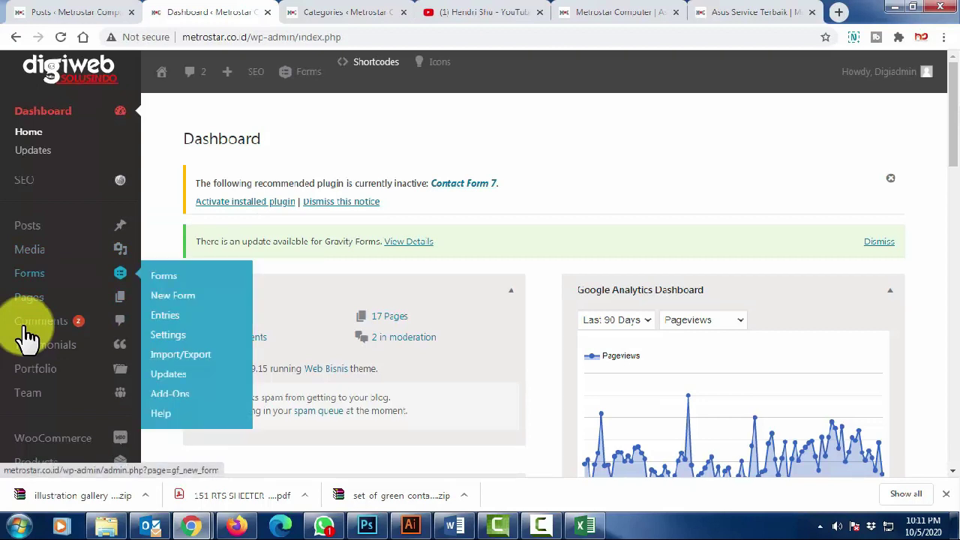
pyautogui.click(28, 338)
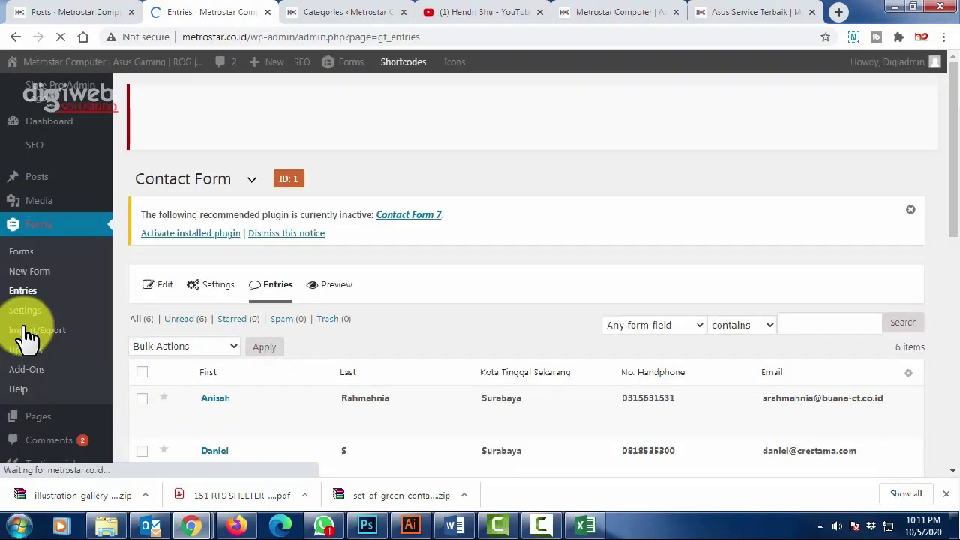
pyautogui.scroll(-3, 28, 338)
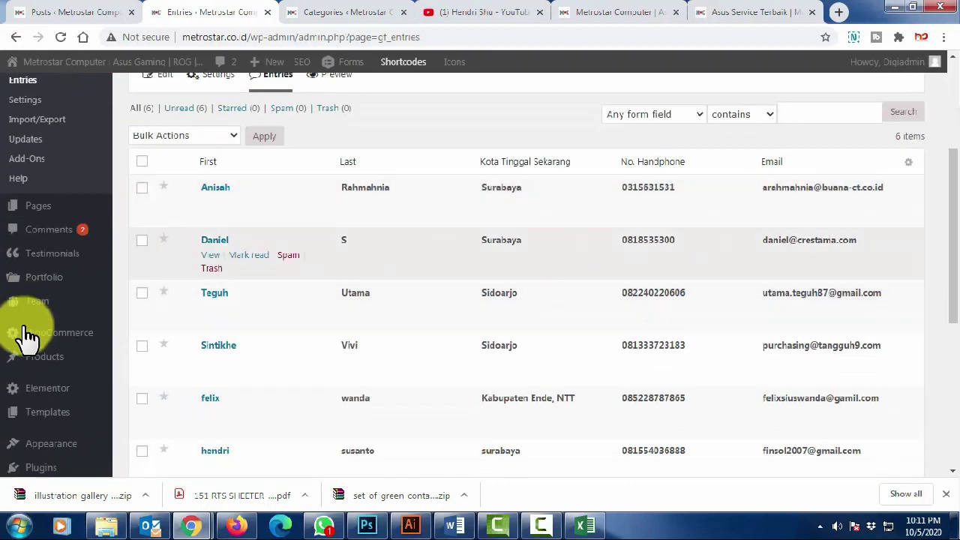
pyautogui.scroll(-2, 28, 338)
pyautogui.scroll(3, 28, 337)
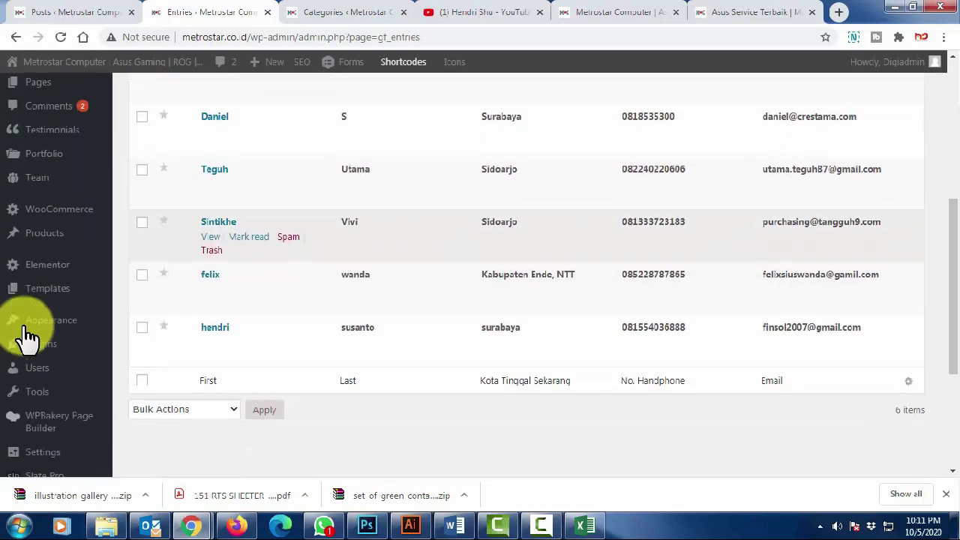
pyautogui.scroll(-2, 28, 338)
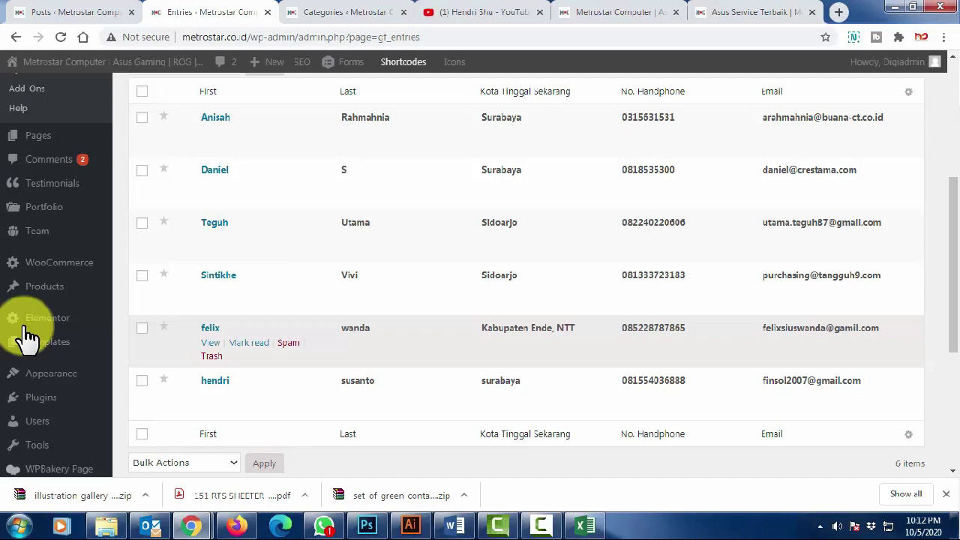
pyautogui.scroll(4, 28, 337)
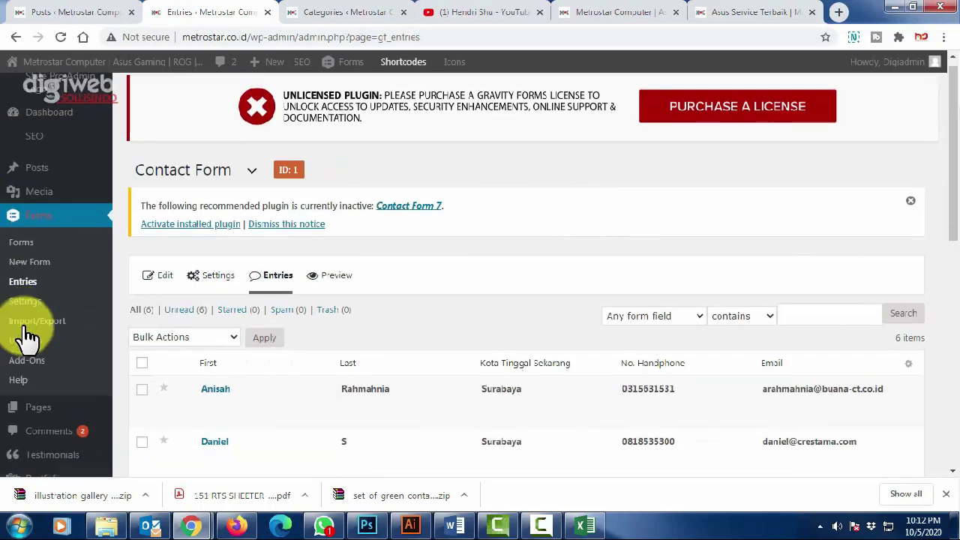
pyautogui.scroll(-3, 28, 338)
pyautogui.scroll(3, 28, 338)
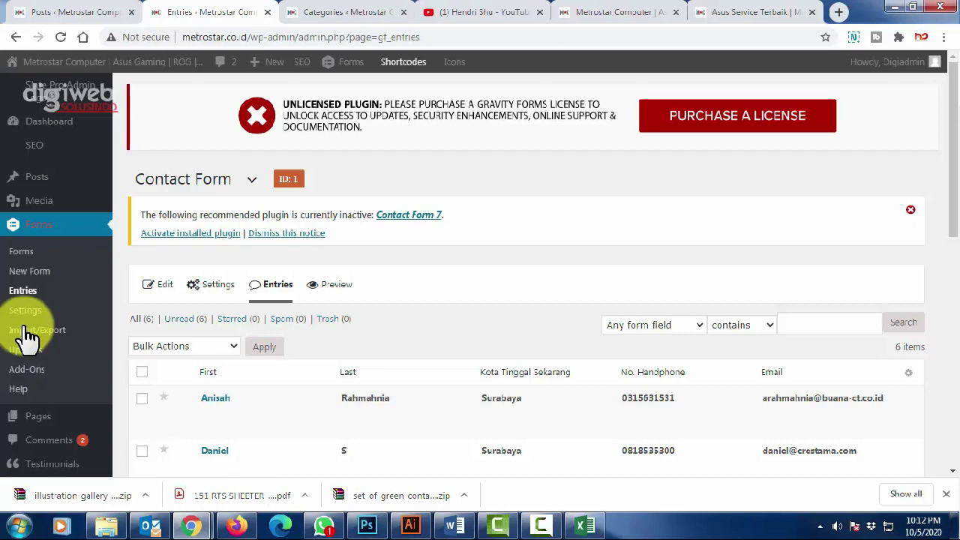
pyautogui.click(911, 210)
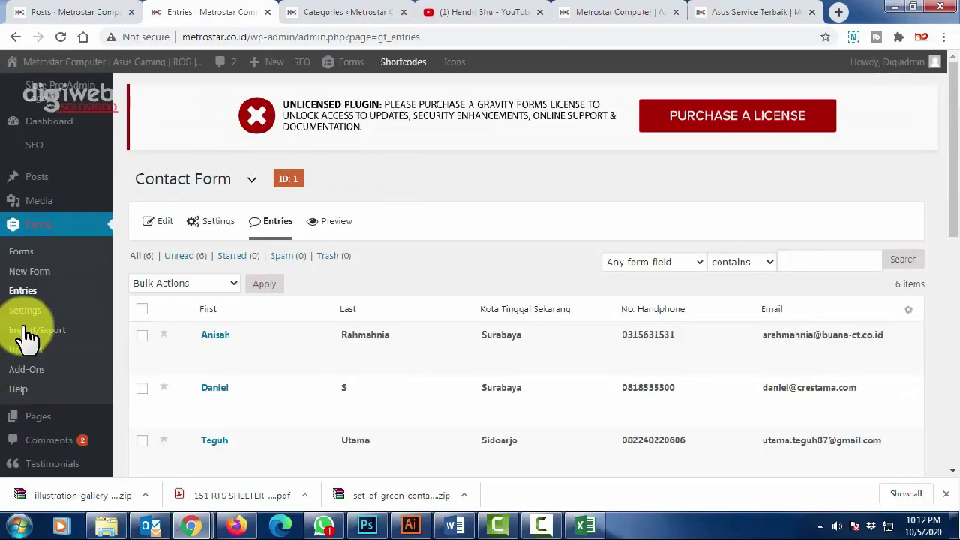
# Load the dashboard in place of the Categories page and switch to the live Metrostar homepage.
pyautogui.hotkey('ctrl', 'Tab')
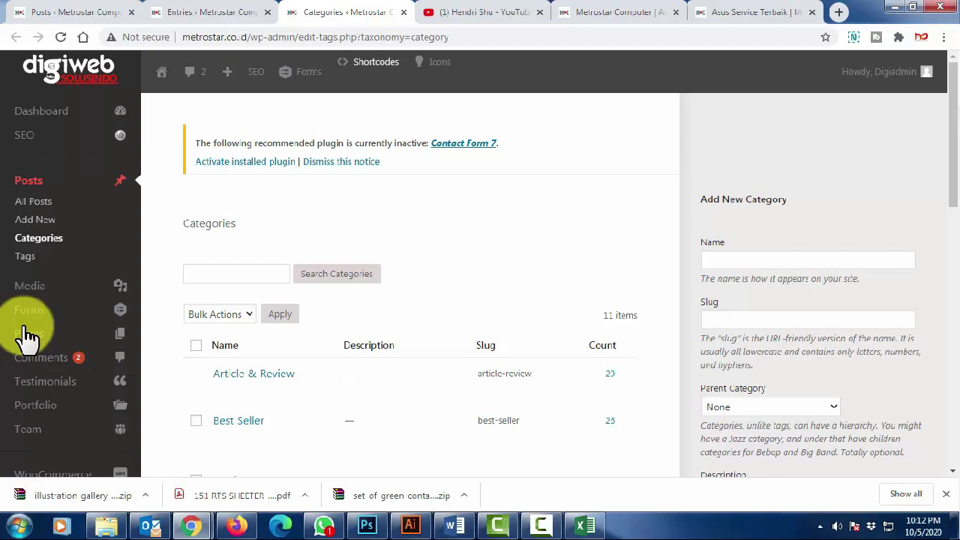
pyautogui.click(27, 336)
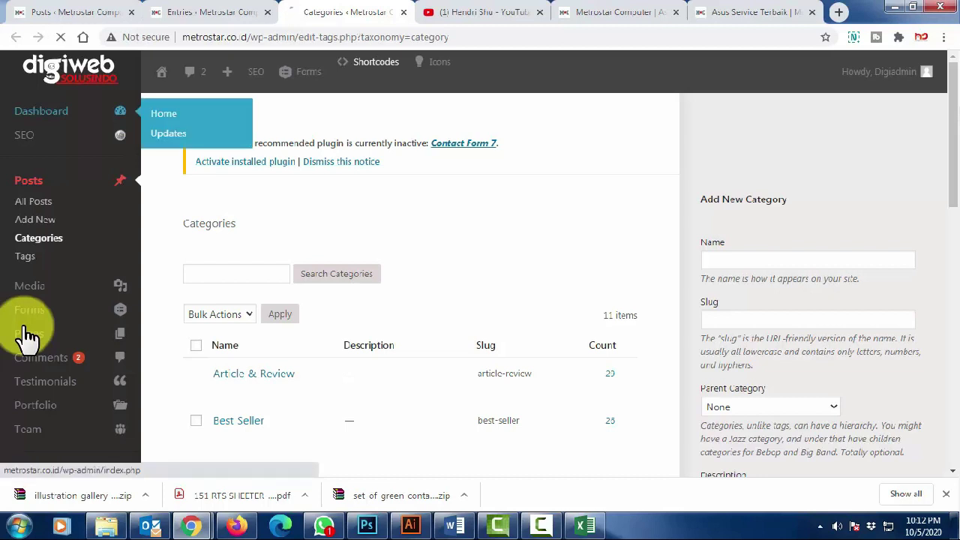
pyautogui.hotkey('ctrl', 'Tab')
pyautogui.hotkey('ctrl', 'Tab')
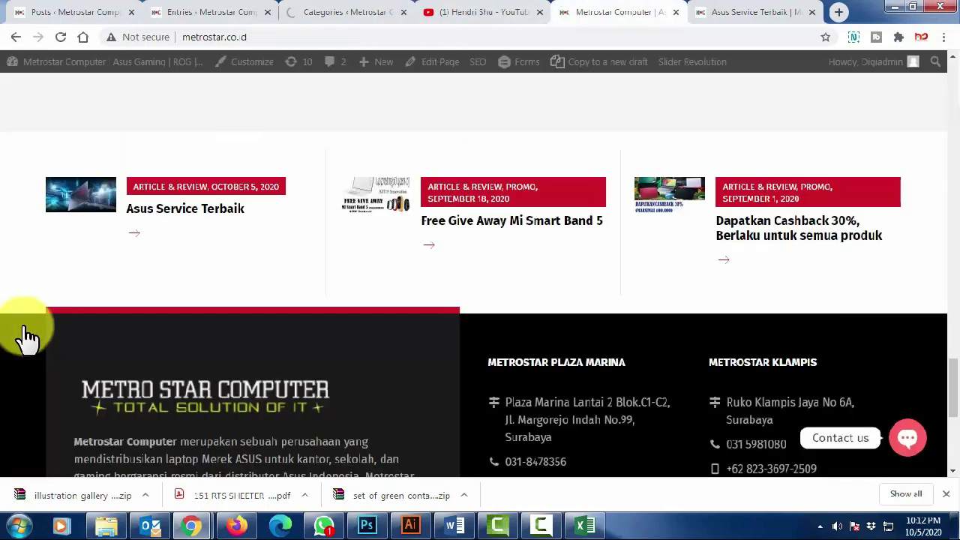
# Examine the homepage's footer with store contacts and social media links, the About Metrostar Computer section and the promotional banner.
pyautogui.scroll(10, 27, 340)
pyautogui.scroll(-10, 27, 337)
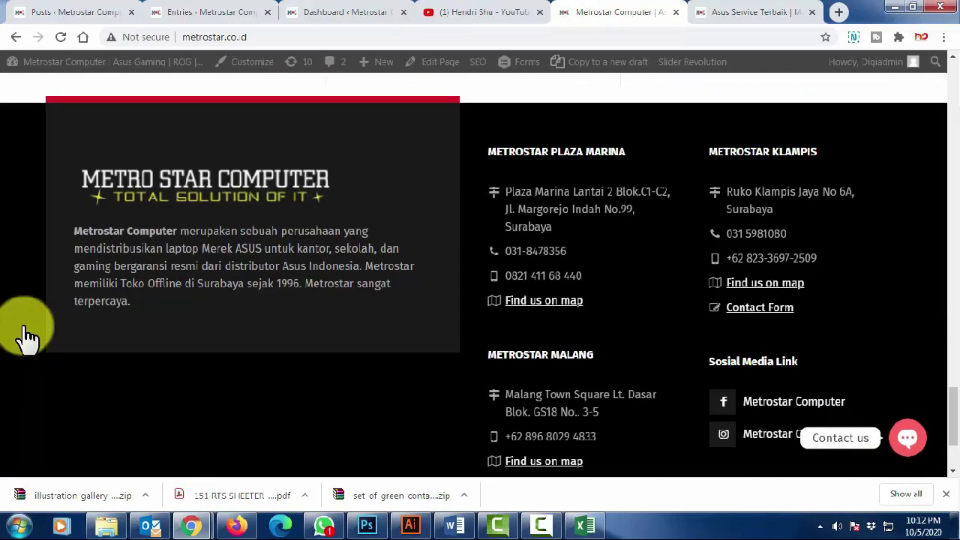
pyautogui.scroll(-3, 27, 335)
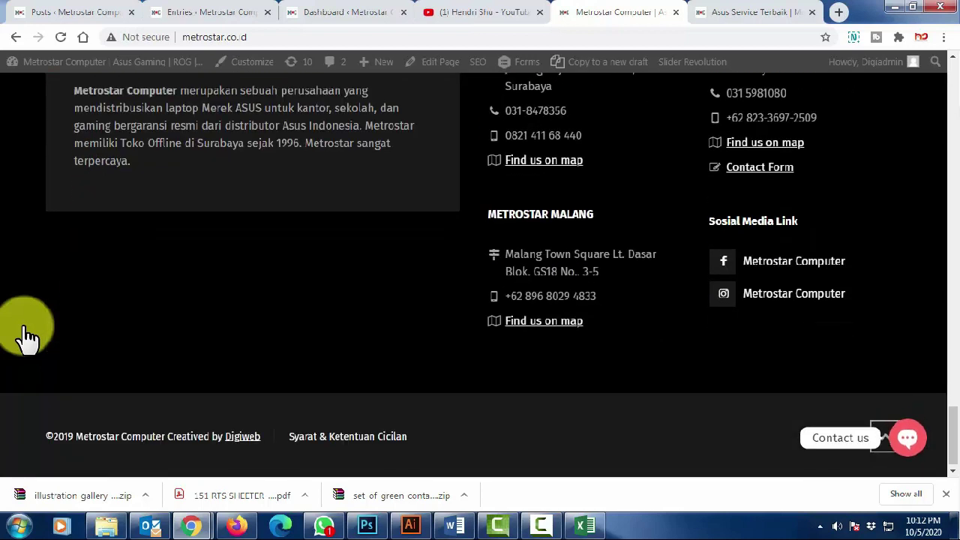
pyautogui.scroll(3, 26, 335)
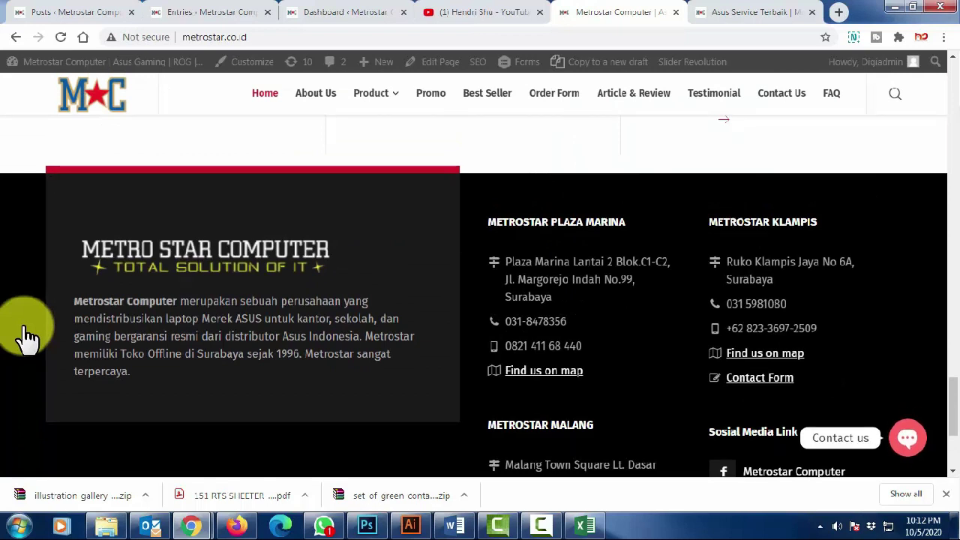
pyautogui.scroll(-1, 26, 336)
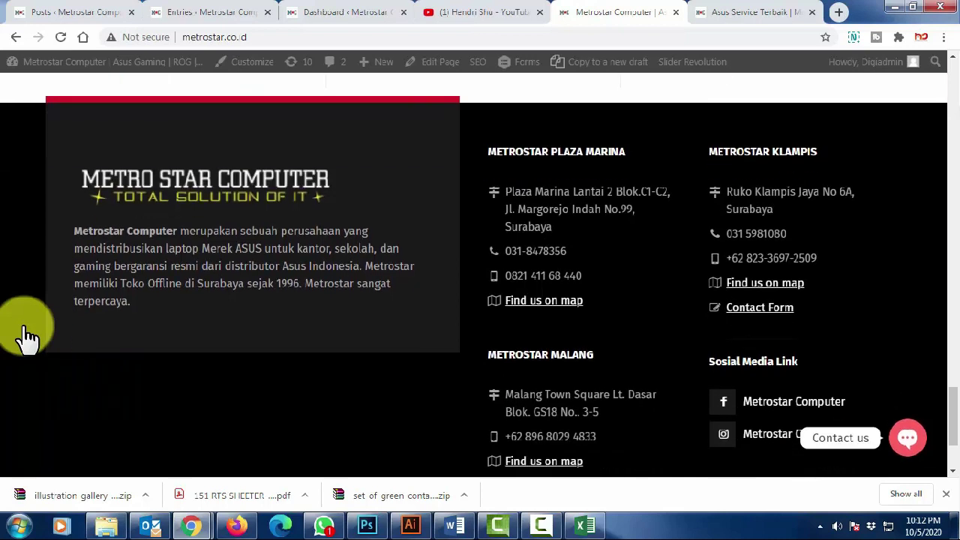
pyautogui.scroll(-2, 26, 335)
pyautogui.scroll(2, 26, 335)
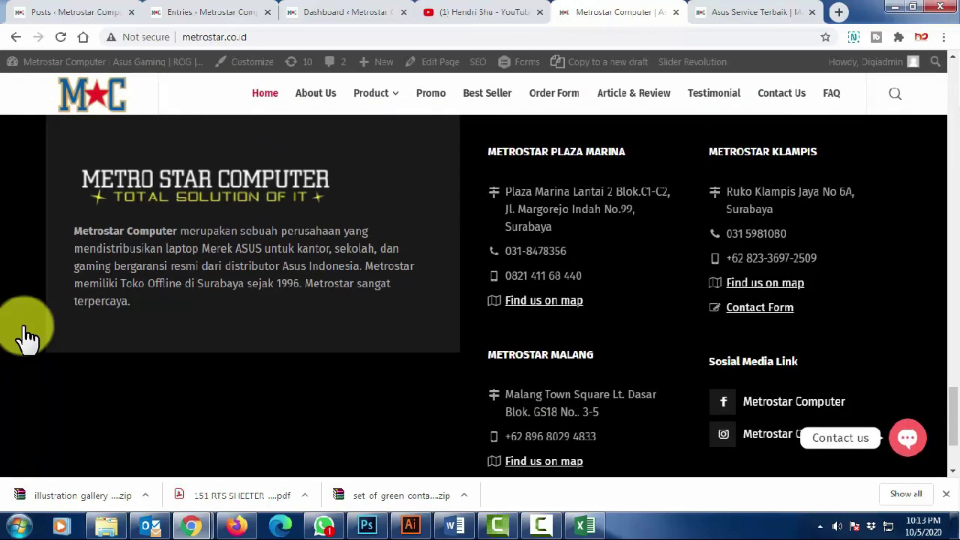
pyautogui.scroll(-2, 26, 335)
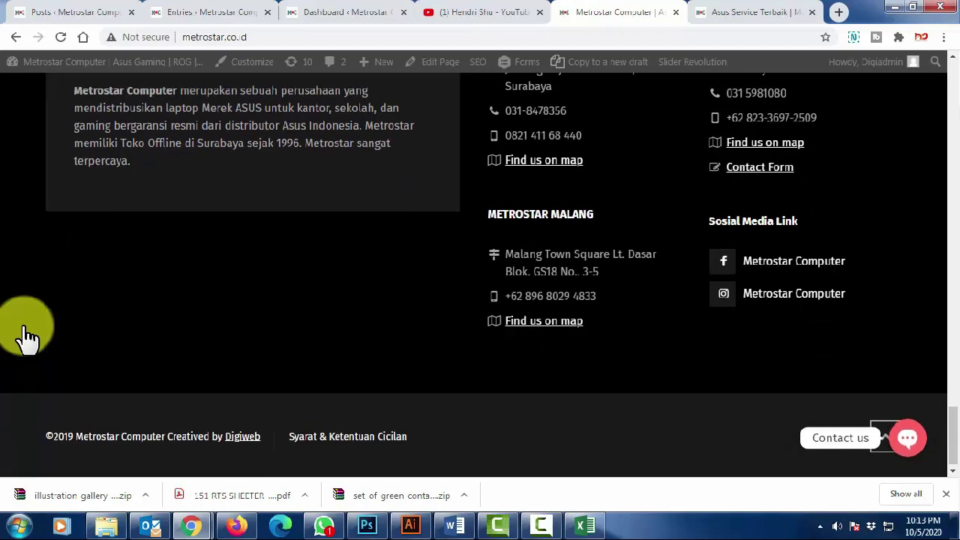
pyautogui.scroll(6, 26, 335)
pyautogui.scroll(10, 27, 335)
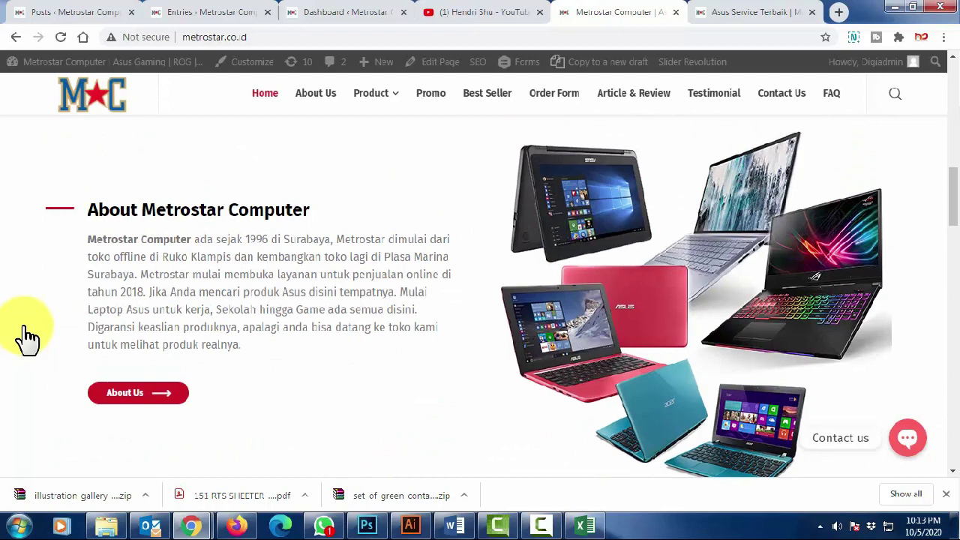
pyautogui.scroll(6, 27, 335)
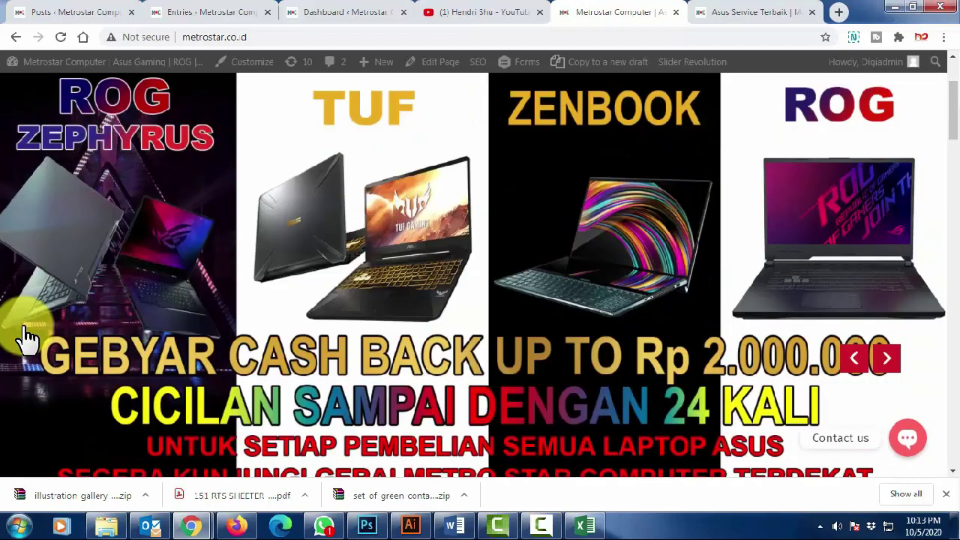
pyautogui.scroll(2, 26, 335)
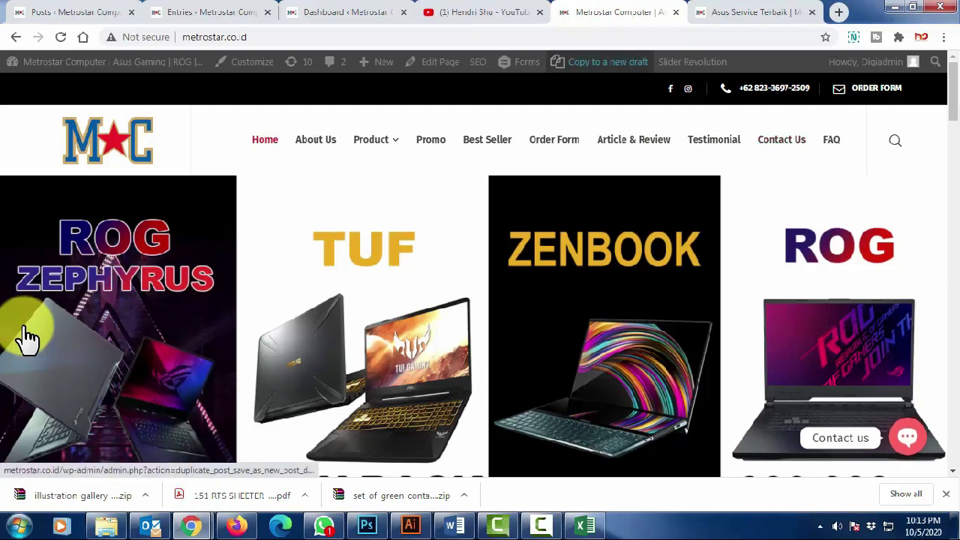
# Return to the reloaded dashboard and fetch the data for its Google Analytics chart.
pyautogui.click(90, 12)
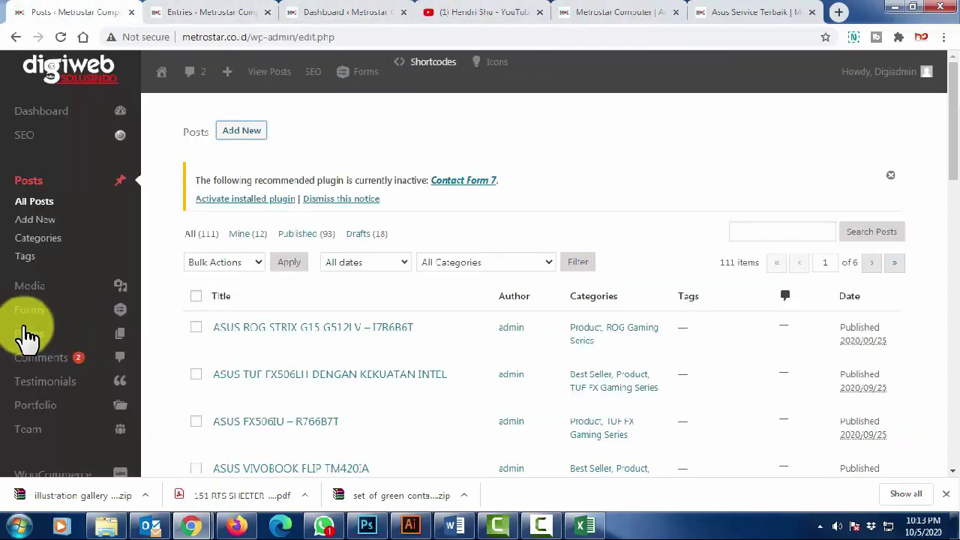
pyautogui.click(211, 12)
pyautogui.click(347, 12)
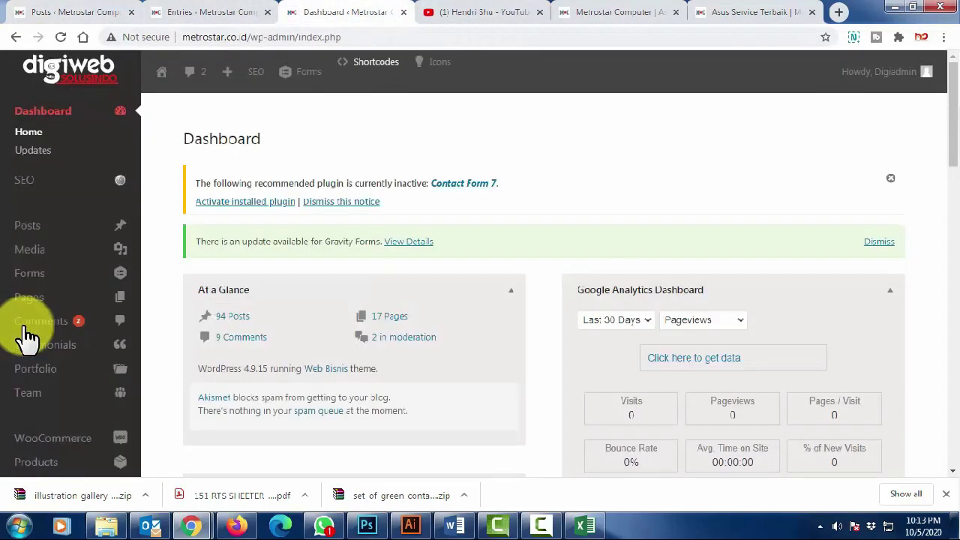
pyautogui.click(694, 358)
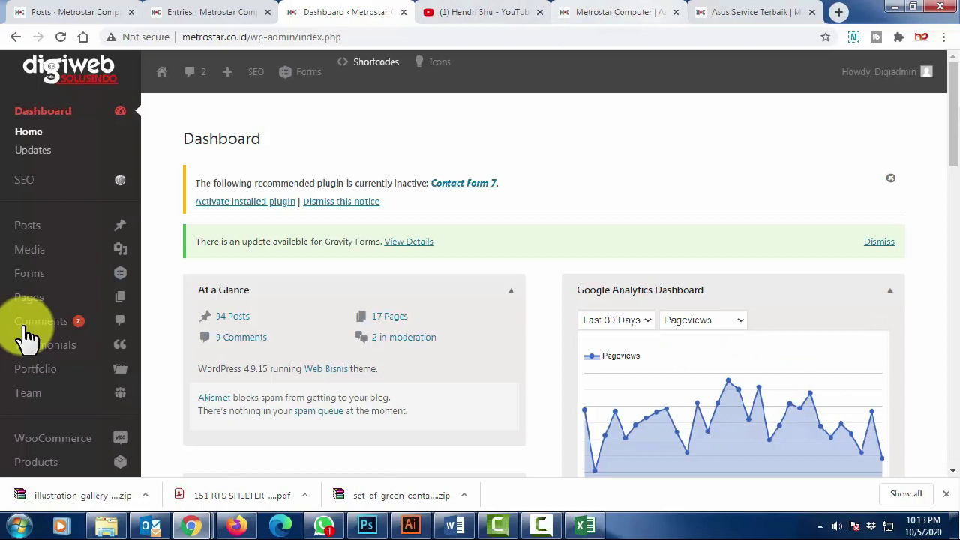
# Return to the All Posts list, refresh it and look through the titles, authors, categories, tags and dates of the posts.
pyautogui.hotkey('ctrl', 'Tab')
pyautogui.hotkey('ctrl', 'Tab')
pyautogui.hotkey('ctrl', 'Tab')
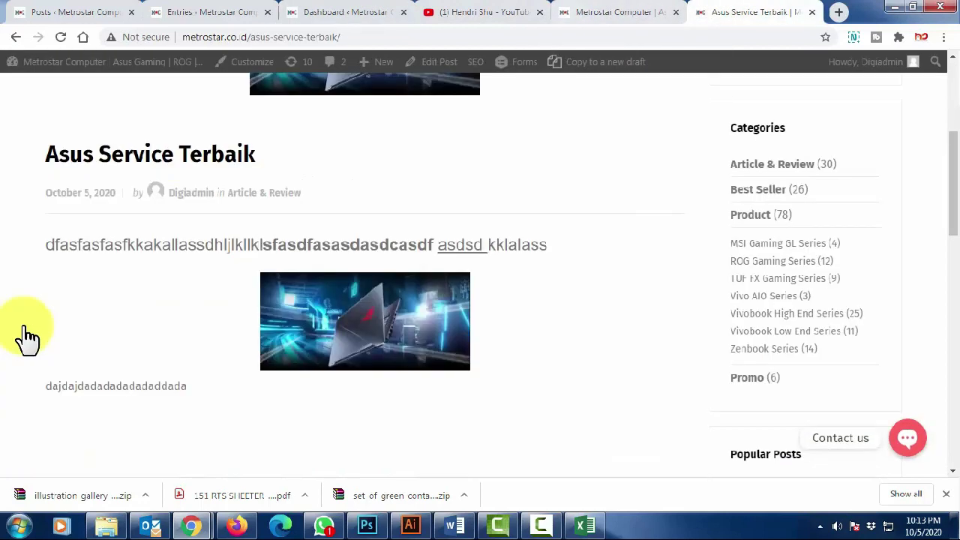
pyautogui.hotkey('ctrl', '2')
pyautogui.hotkey('ctrl', '1')
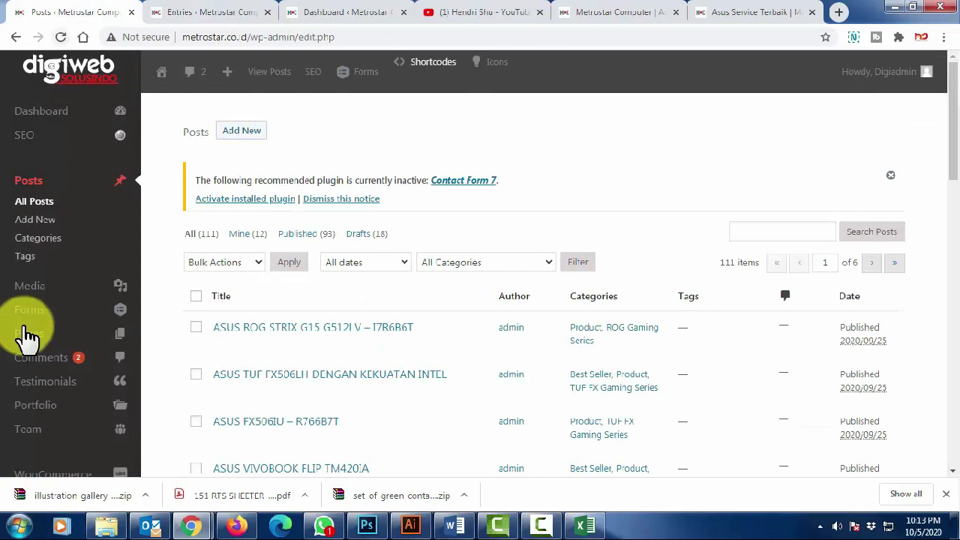
pyautogui.press('F5')
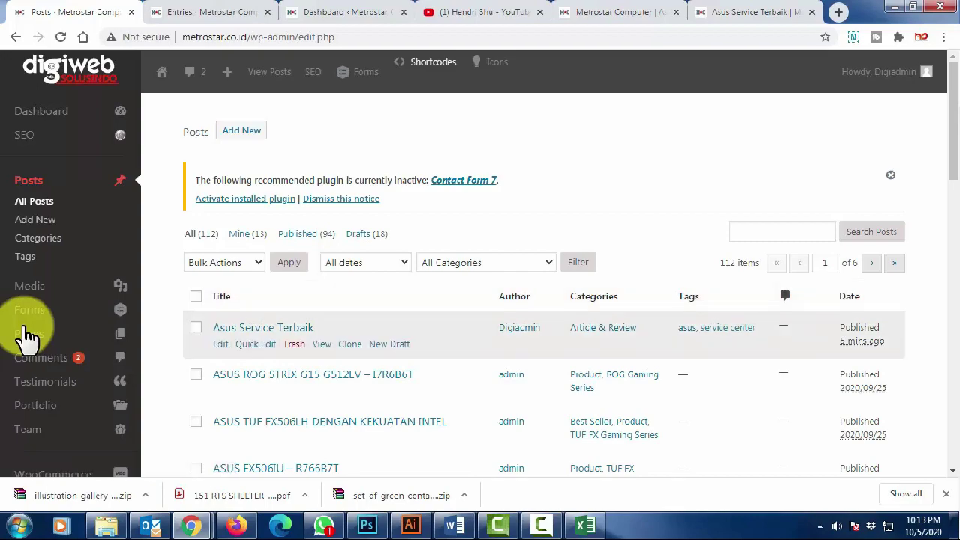
pyautogui.scroll(-4, 26, 338)
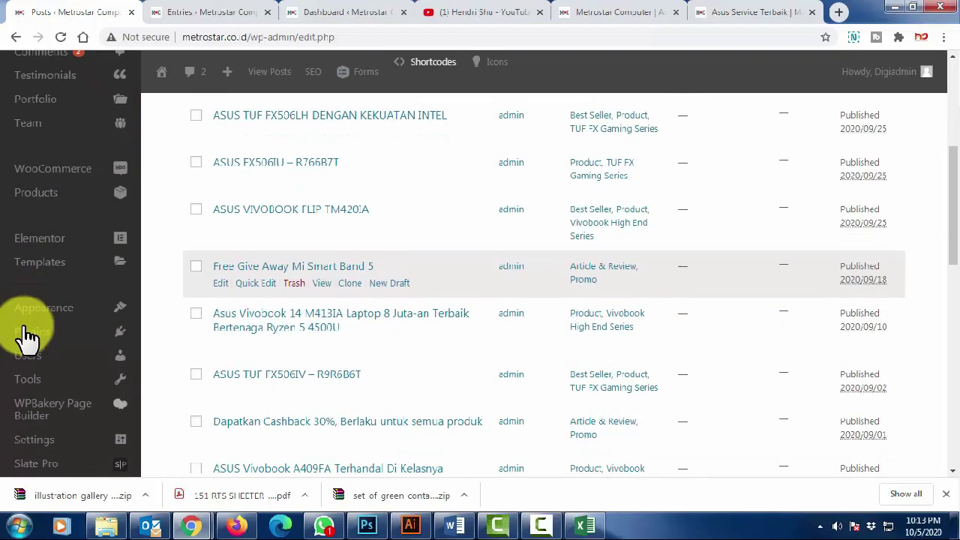
pyautogui.scroll(-4, 26, 337)
pyautogui.scroll(12, 26, 338)
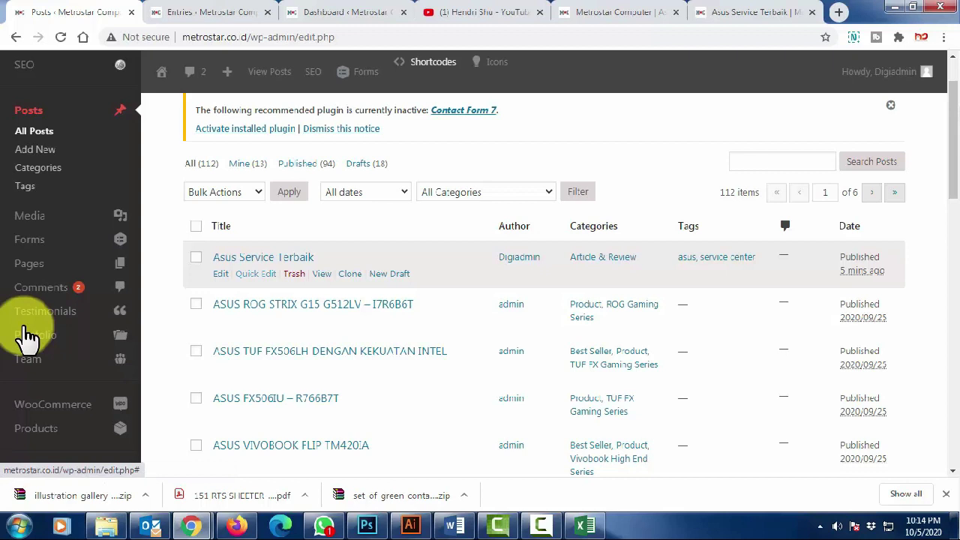
# Quick-edit the Asus Service Terbaik post, replacing its Article & Review category with Best Seller, and update it.
pyautogui.click(256, 273)
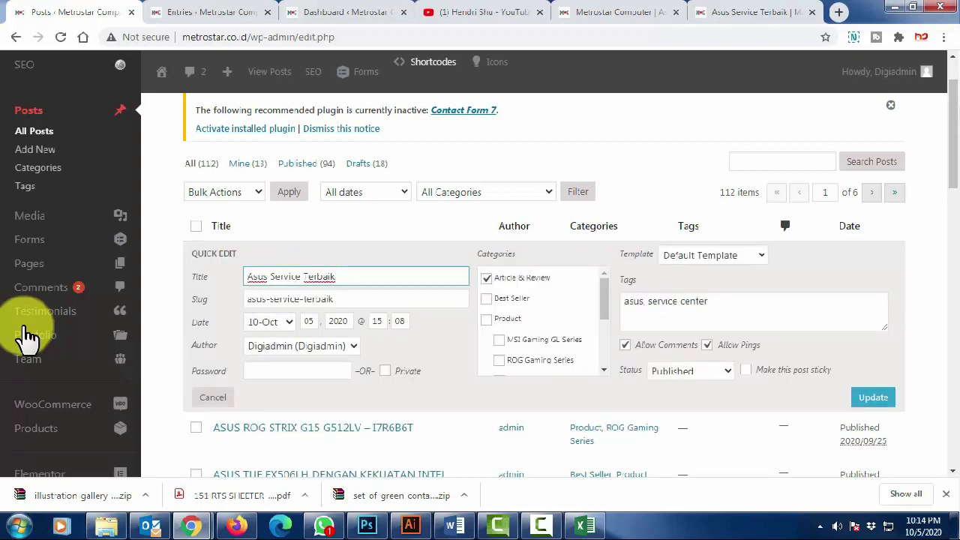
pyautogui.click(213, 396)
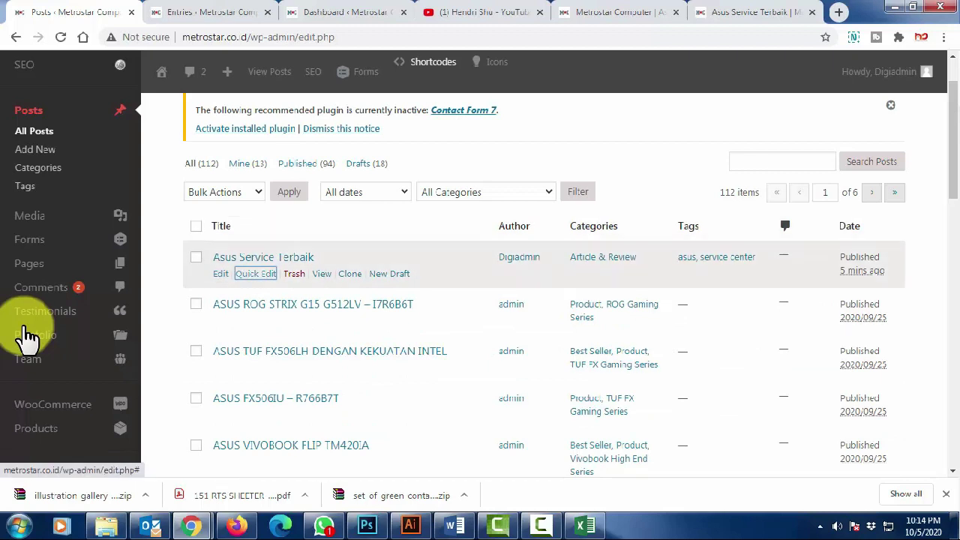
pyautogui.press('Return')
pyautogui.click(487, 278)
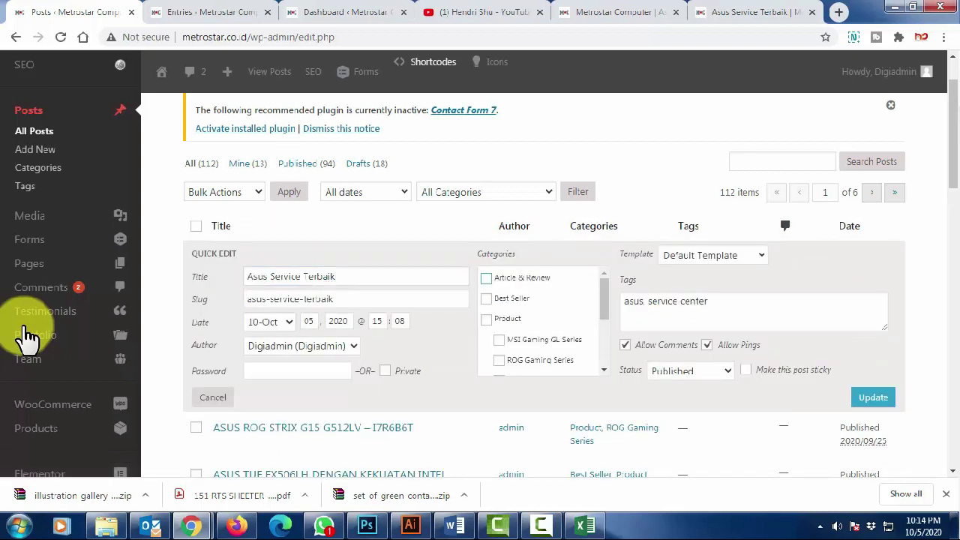
pyautogui.click(487, 299)
pyautogui.click(873, 397)
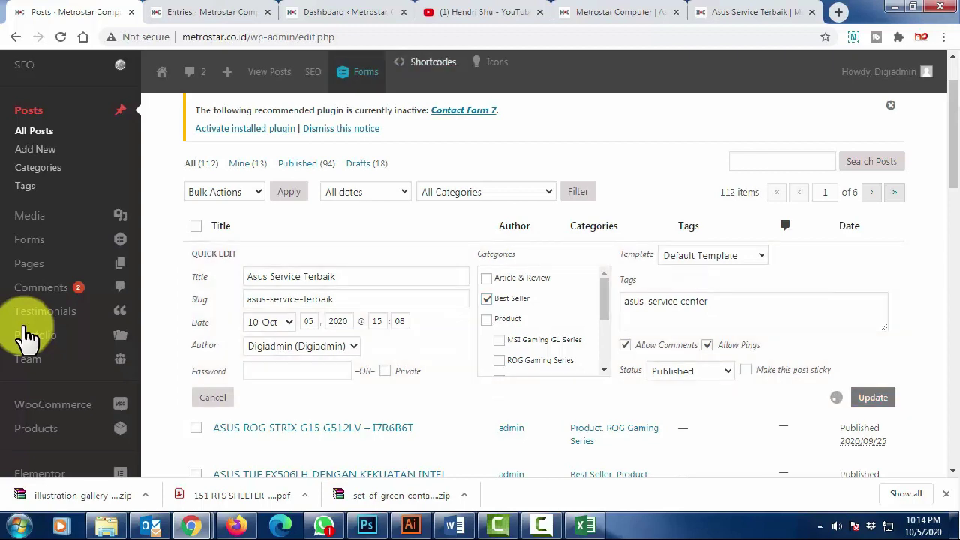
# Reload the live Metrostar homepage and check the Best Seller section for the Asus Service Terbaik post.
pyautogui.hotkey('ctrl', '5')
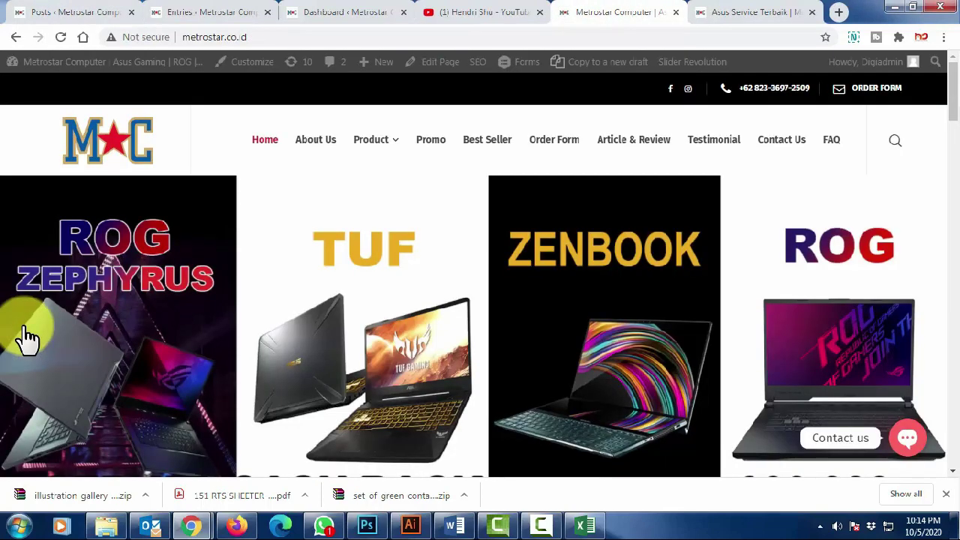
pyautogui.press('F5')
pyautogui.scroll(-8, 26, 337)
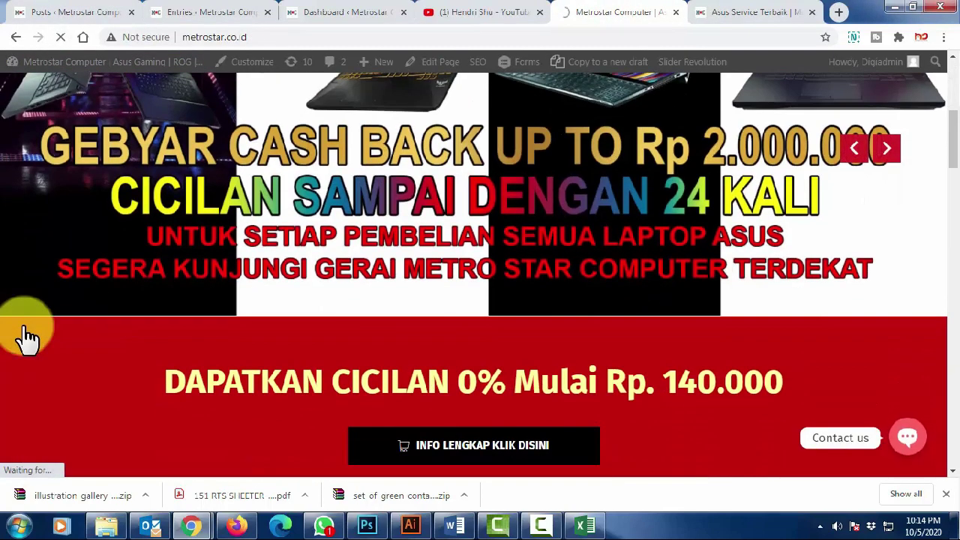
pyautogui.scroll(-8, 27, 338)
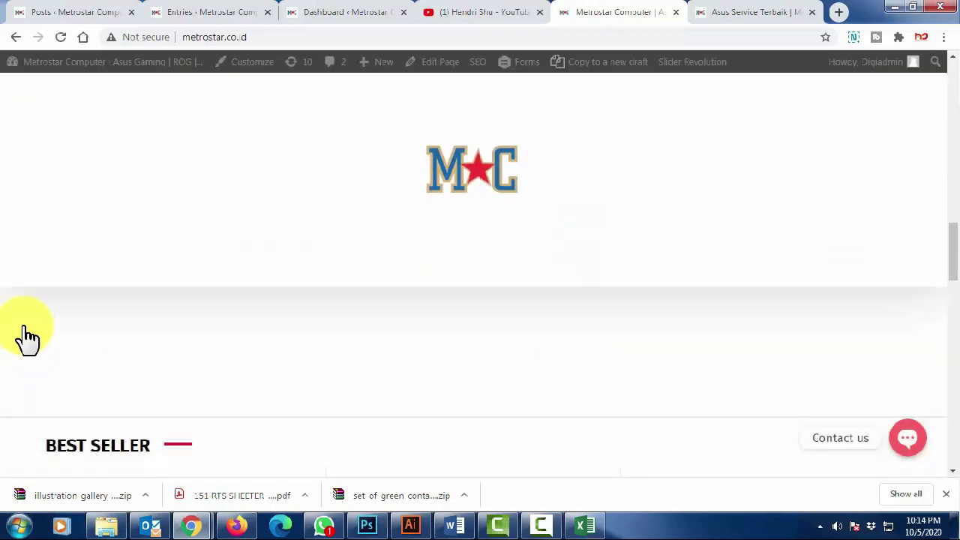
pyautogui.scroll(-3, 26, 338)
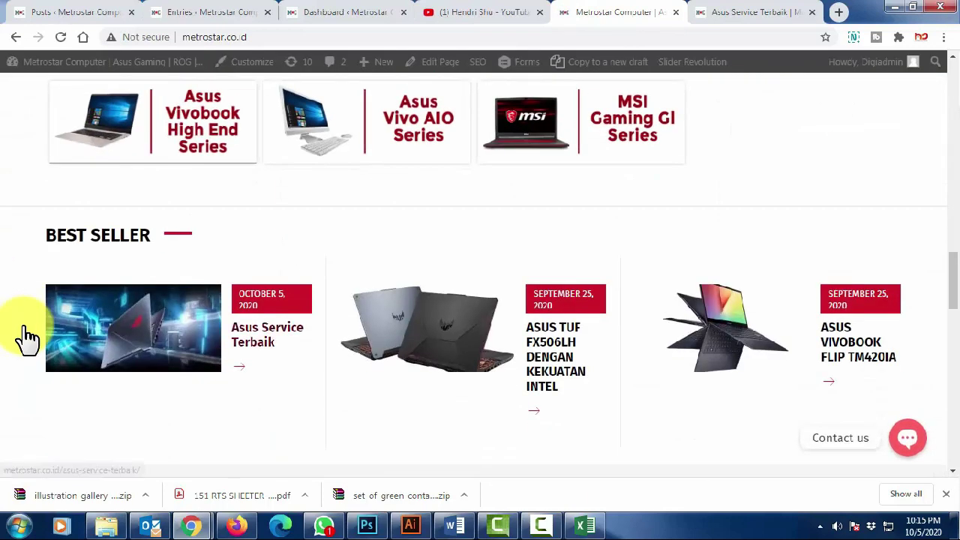
pyautogui.scroll(-12, 26, 337)
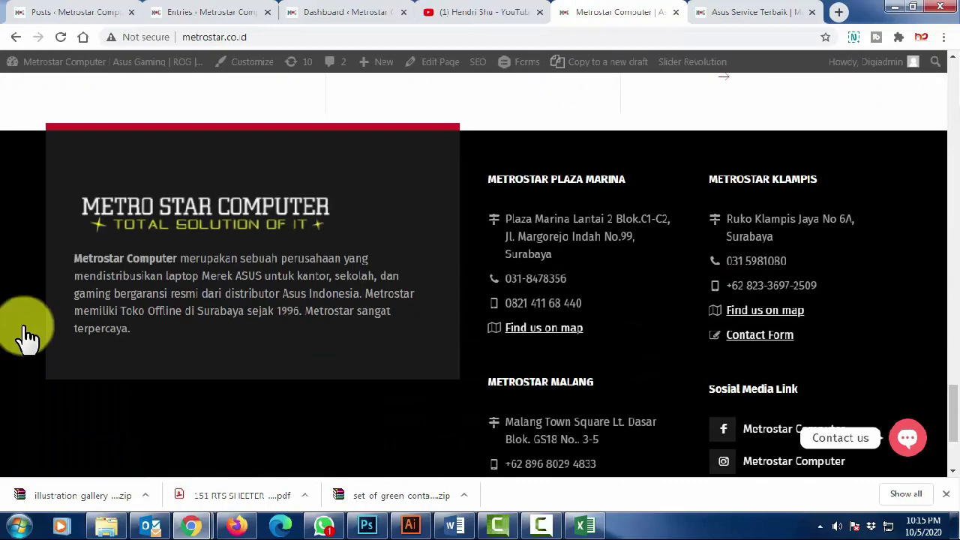
pyautogui.scroll(4, 26, 337)
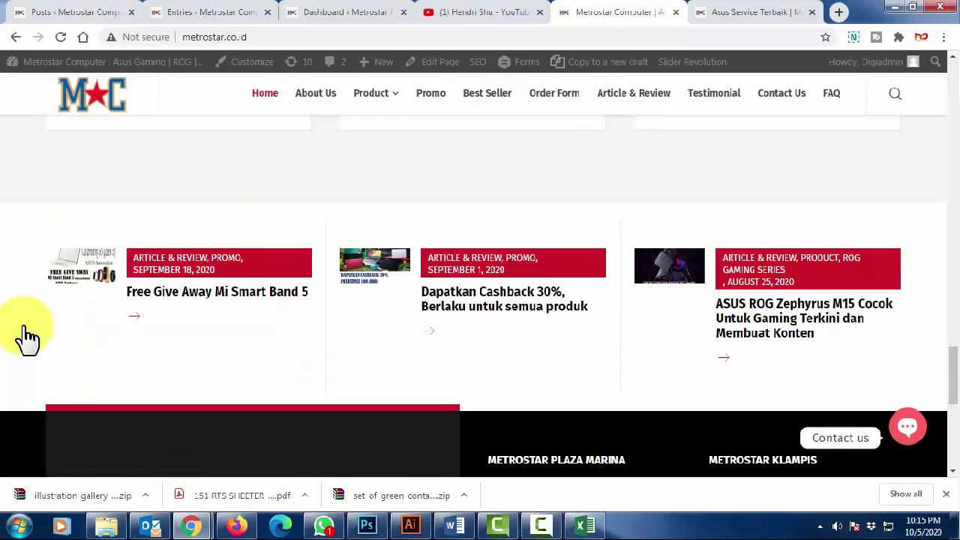
pyautogui.scroll(8, 26, 338)
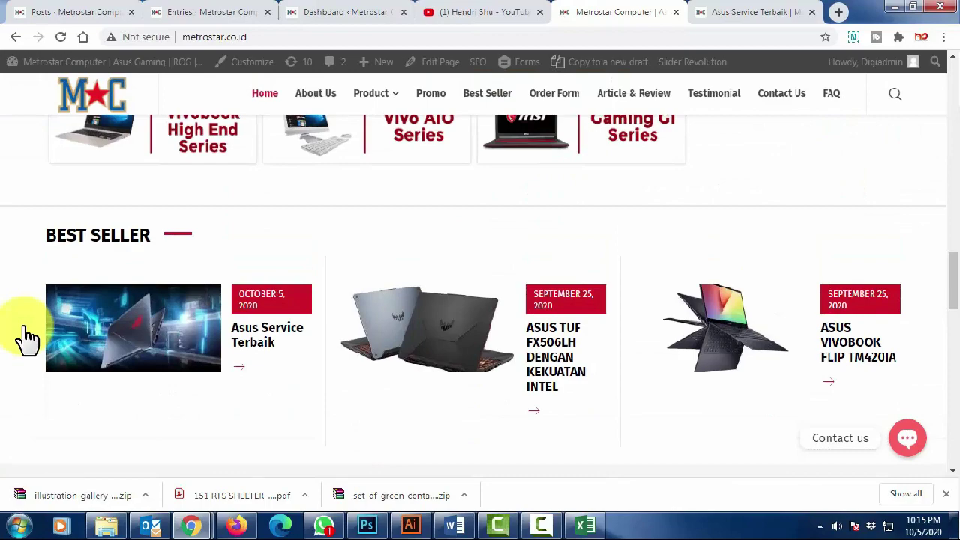
# Look through the homepage's About Metrostar Computer, Kategori Produk and Best Seller sections.
pyautogui.scroll(6, 26, 338)
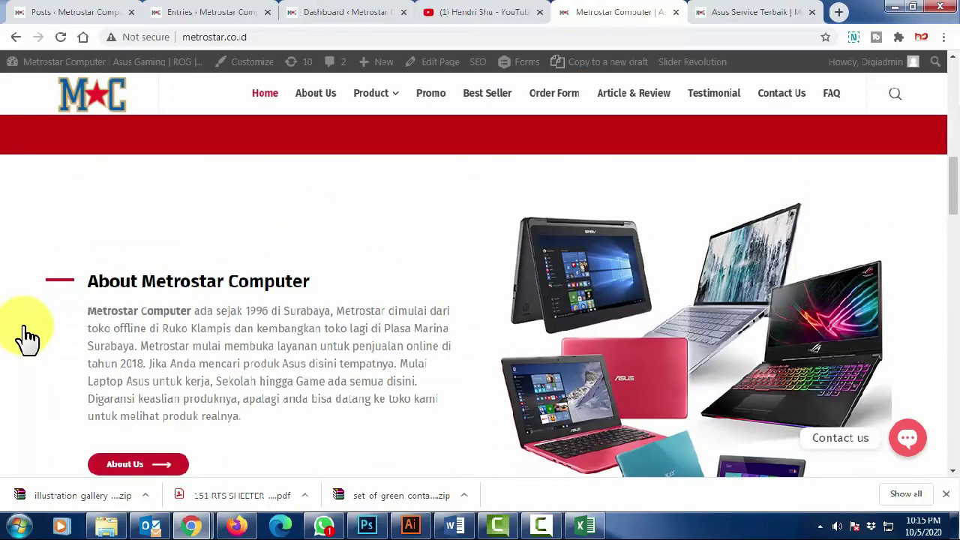
pyautogui.scroll(10, 26, 337)
pyautogui.scroll(-12, 26, 338)
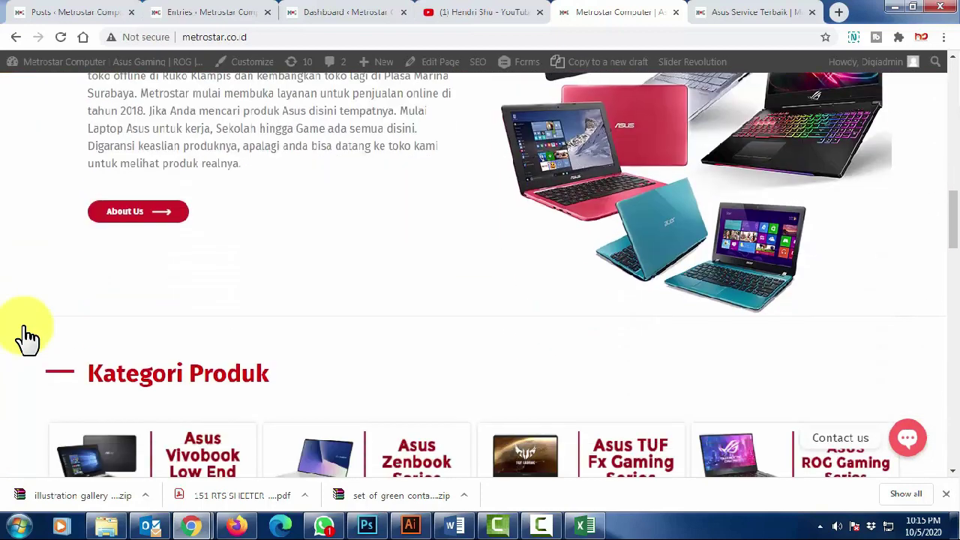
pyautogui.scroll(-1, 26, 338)
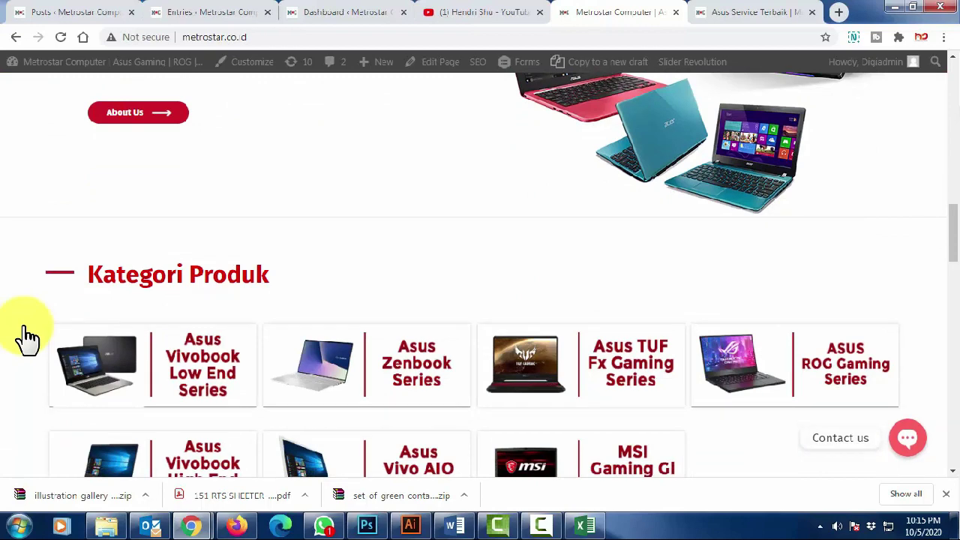
pyautogui.scroll(-1, 26, 338)
pyautogui.scroll(3, 27, 337)
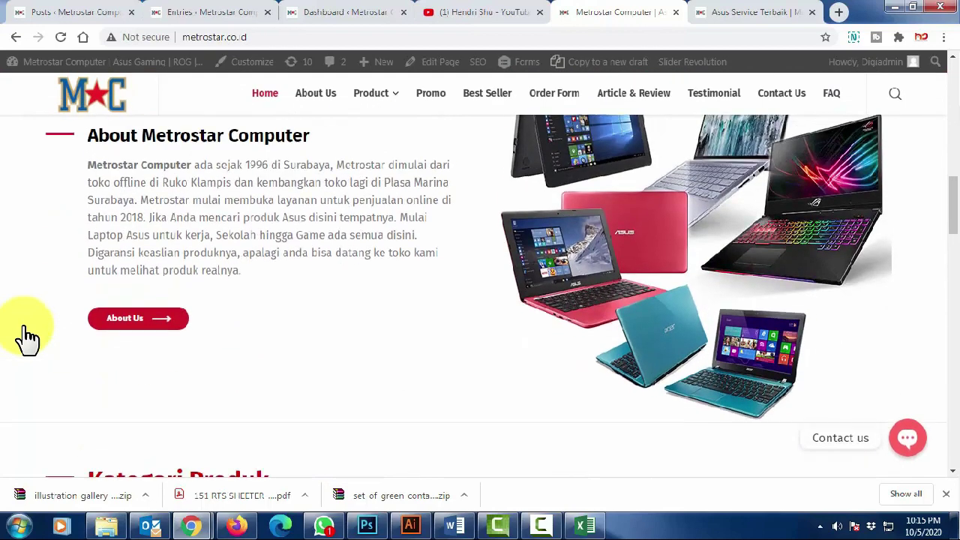
pyautogui.scroll(-5, 26, 337)
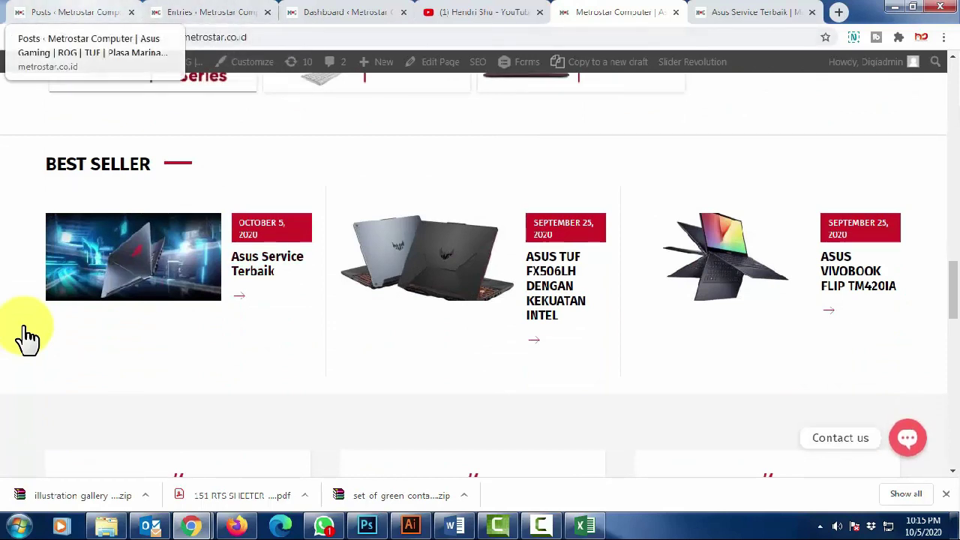
# Return to the All Posts list and clone the ASUS ROG STRIX G15 G512LV – I7R6B6T post.
pyautogui.hotkey('ctrl', '1')
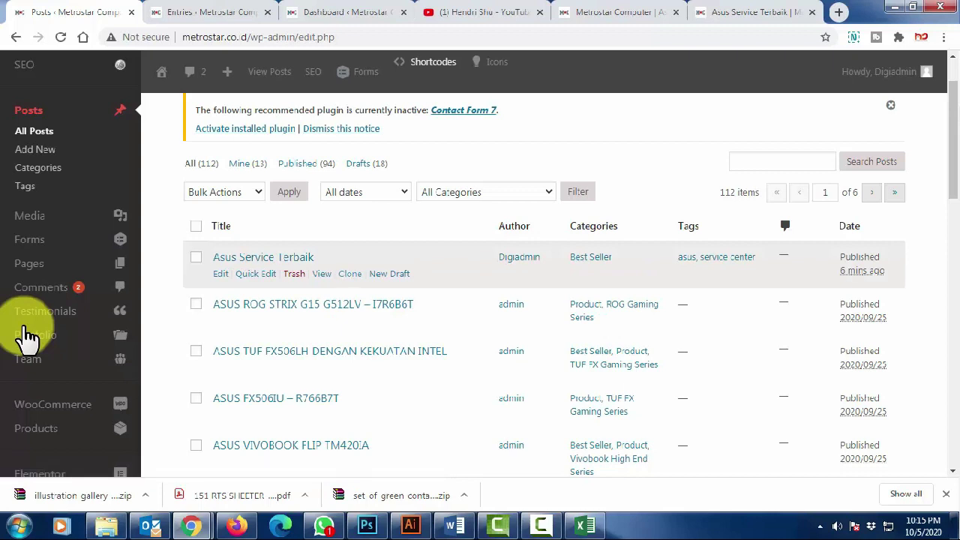
pyautogui.scroll(-1, 26, 335)
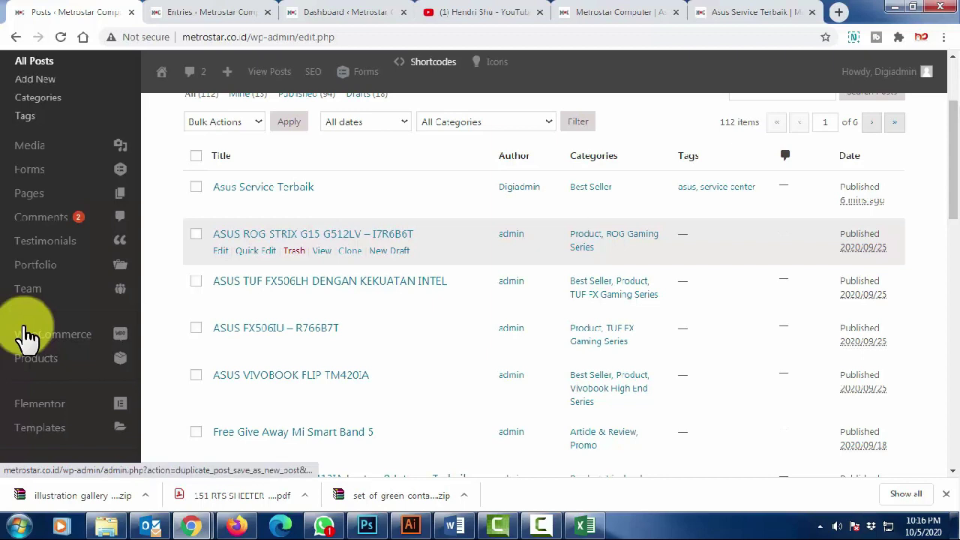
pyautogui.click(351, 251)
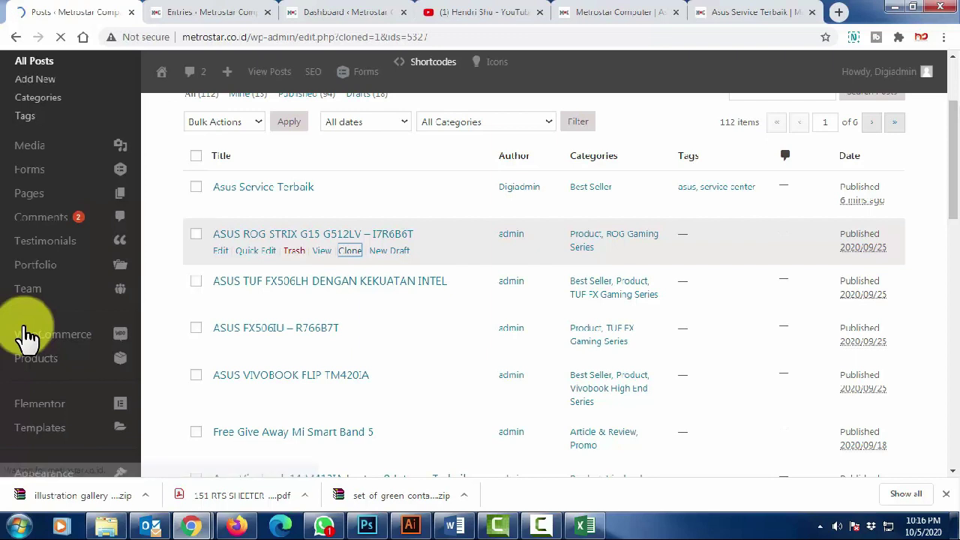
# Open the cloned ASUS ROG STRIX draft for editing in a new tab and change G512LV in its title to G512LV2.
pyautogui.scroll(-2, 26, 335)
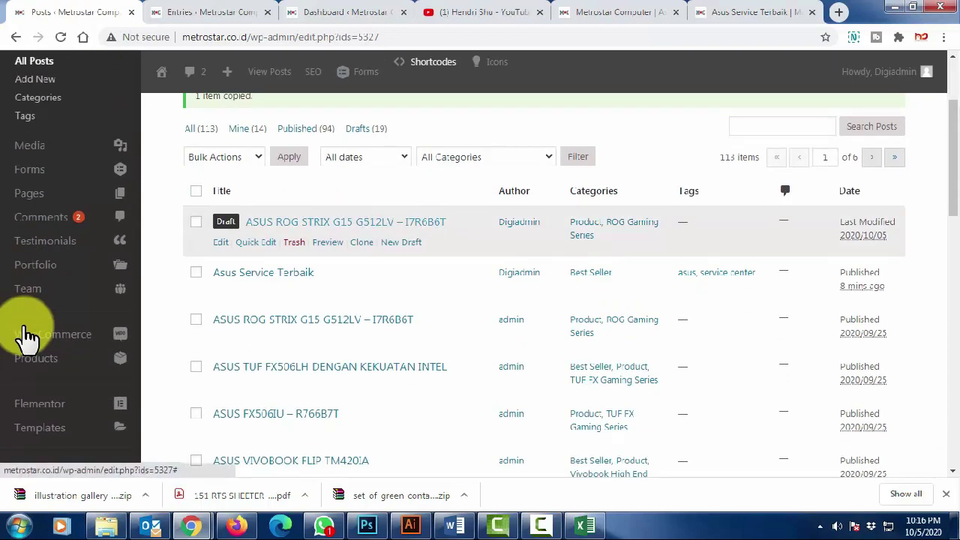
pyautogui.rightClick(219, 242)
pyautogui.click(279, 253)
pyautogui.click(185, 13)
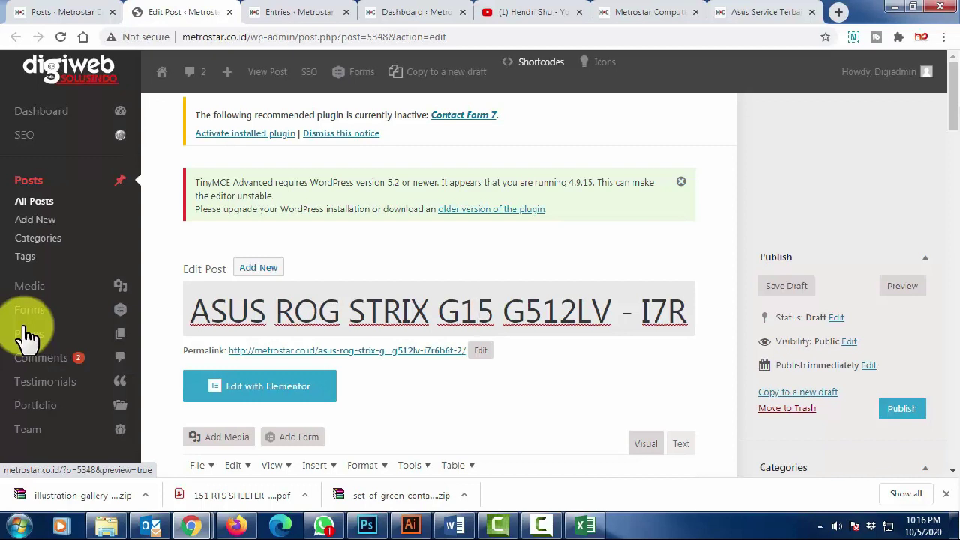
pyautogui.write('2')
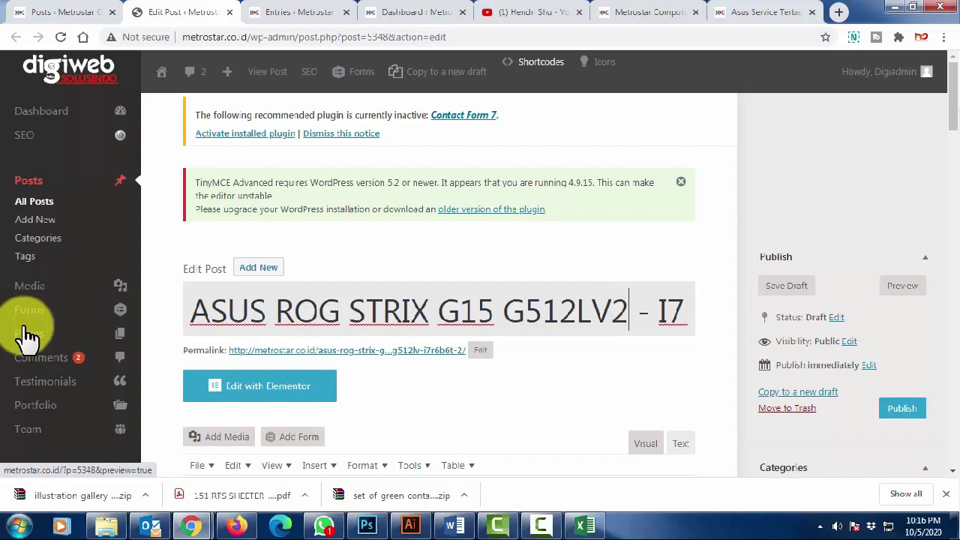
# Change the Storage entry in the cloned post's specifications to 1 TB SSD.
pyautogui.scroll(-5, 27, 336)
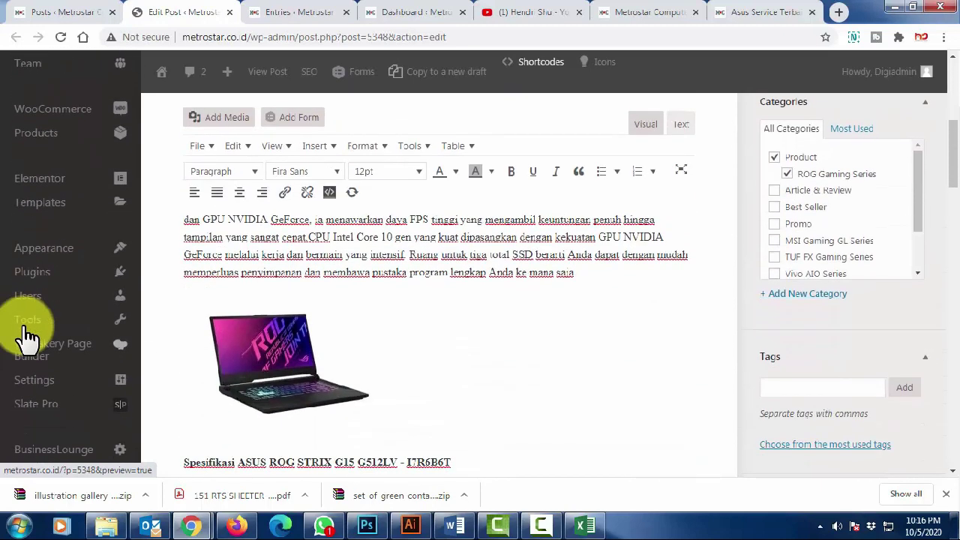
pyautogui.scroll(-4, 26, 336)
pyautogui.scroll(1, 26, 336)
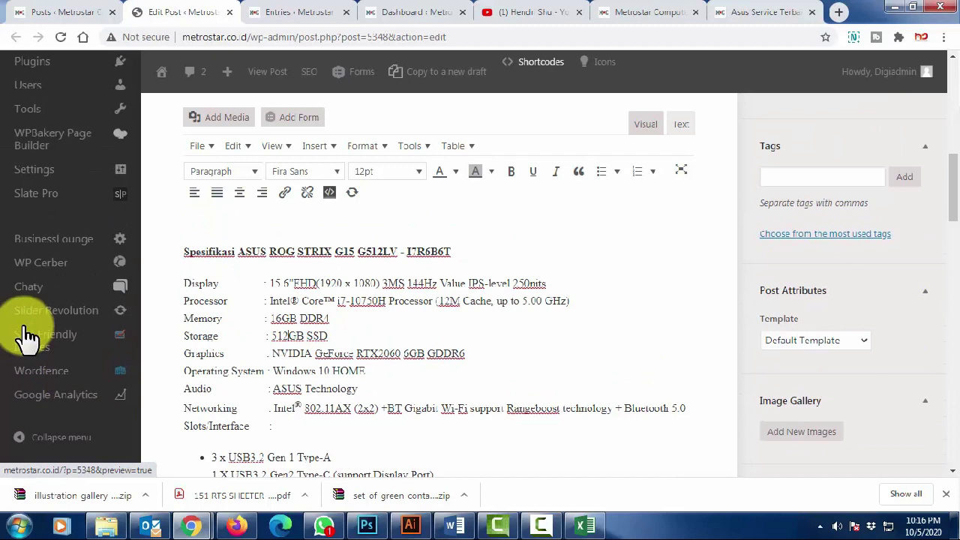
pyautogui.press('BackSpace')
pyautogui.press('BackSpace')
pyautogui.press('BackSpace')
pyautogui.write('1')
pyautogui.press('Delete')
pyautogui.write('T')
# Change the Memory entry in the cloned post's specifications to 24GB DDR4.
pyautogui.scroll(10, 26, 337)
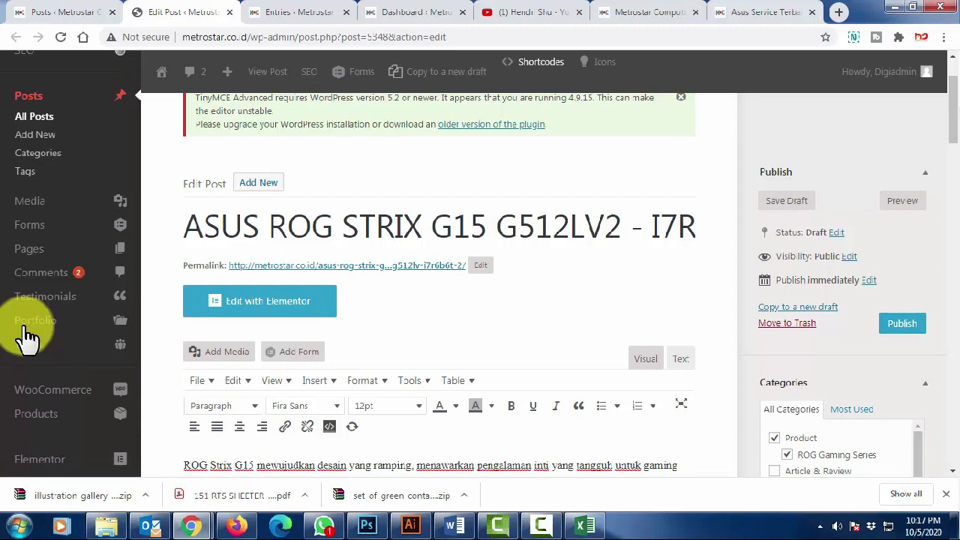
pyautogui.scroll(-3, 26, 338)
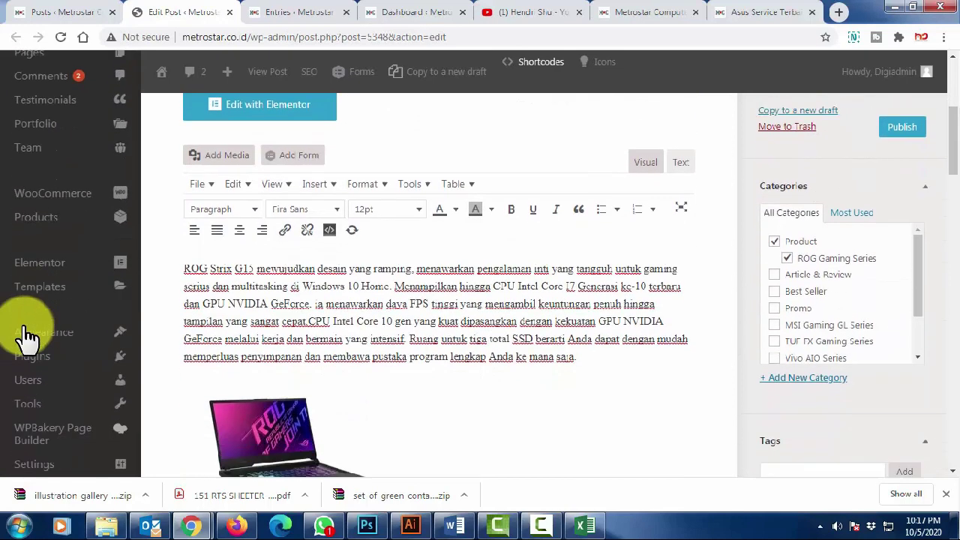
pyautogui.scroll(-3, 26, 337)
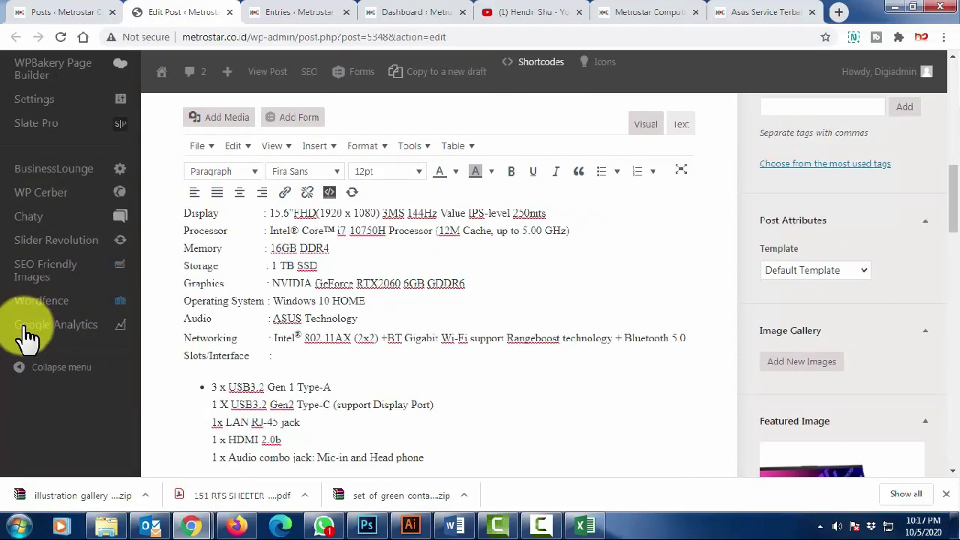
pyautogui.scroll(1, 27, 338)
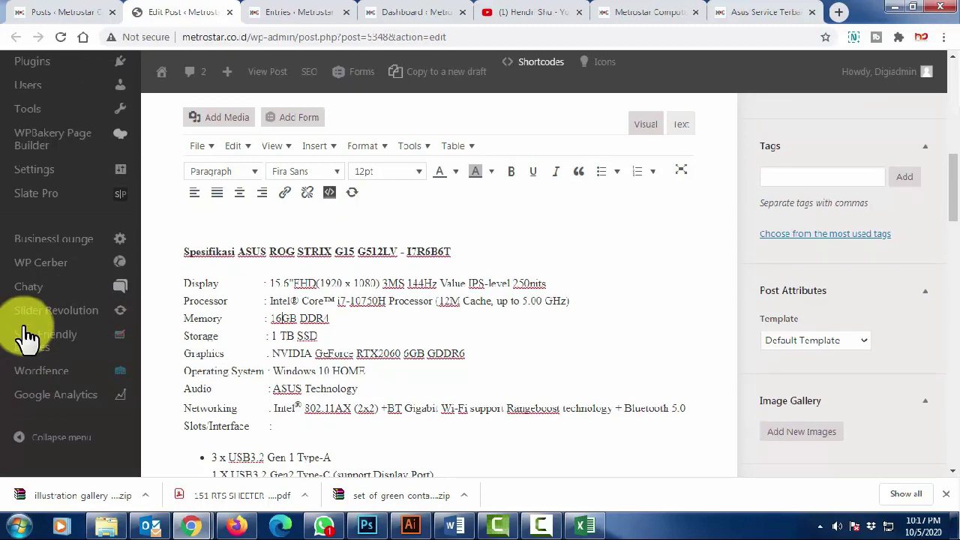
pyautogui.press('Delete')
pyautogui.press('Delete')
pyautogui.write('24')
# Publish the edited ASUS ROG STRIX G15 G512LV2 post and return to the All Posts list.
pyautogui.scroll(-6, 27, 338)
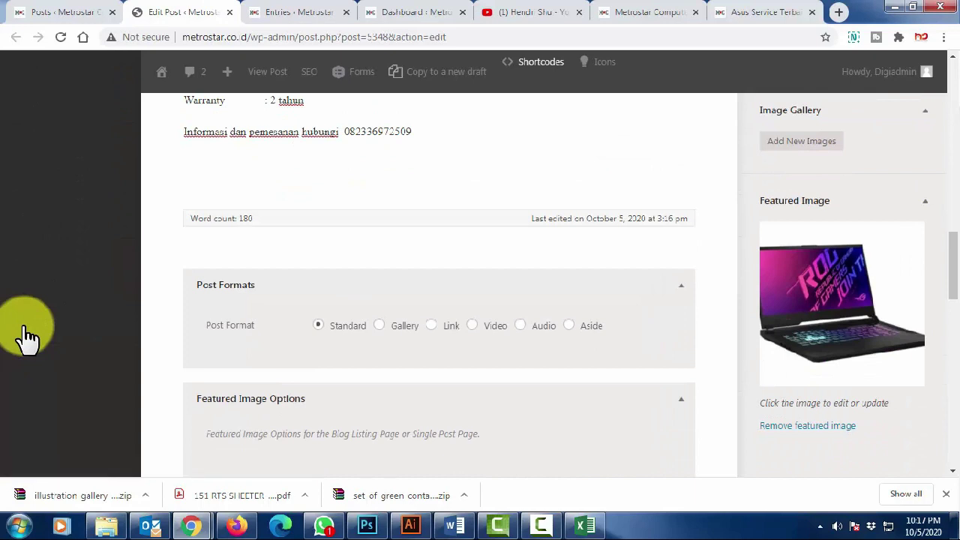
pyautogui.scroll(3, 26, 338)
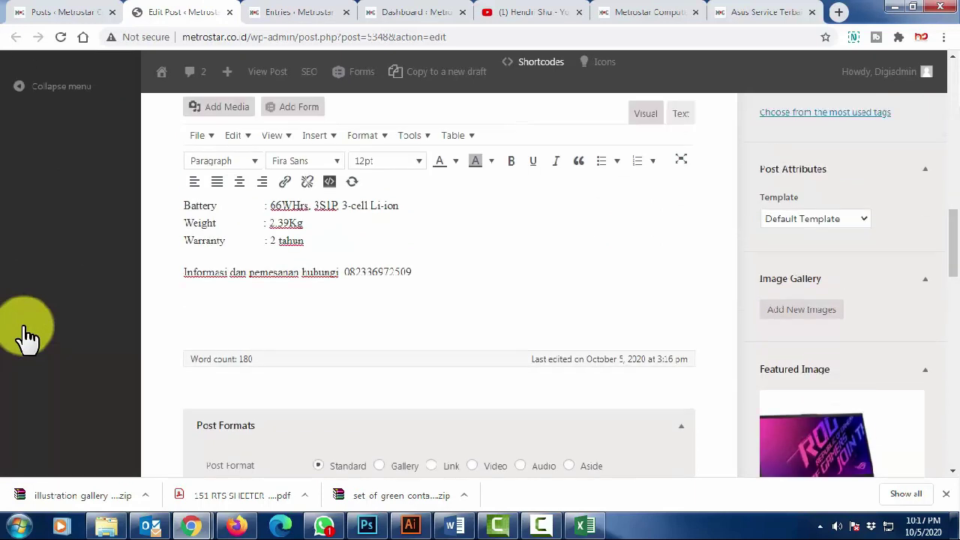
pyautogui.scroll(3, 26, 338)
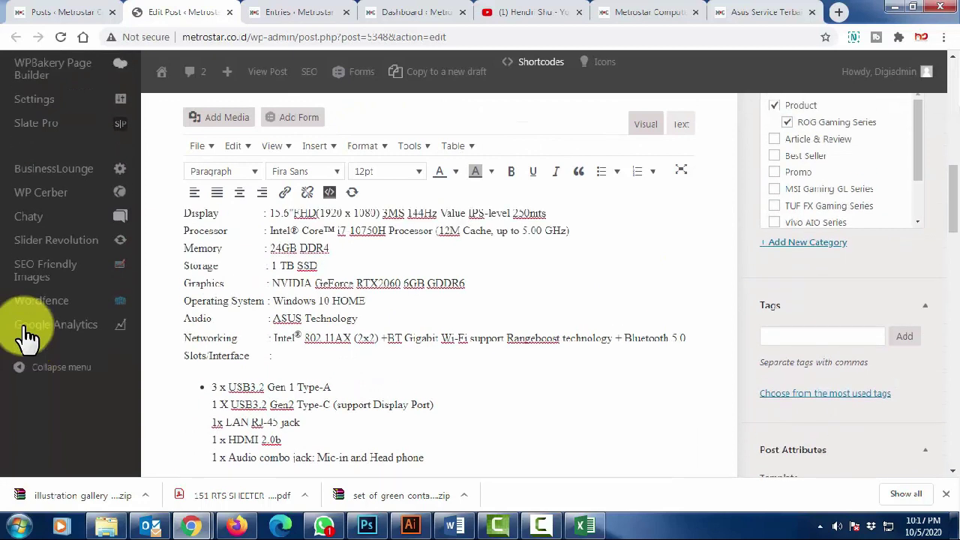
pyautogui.scroll(3, 26, 338)
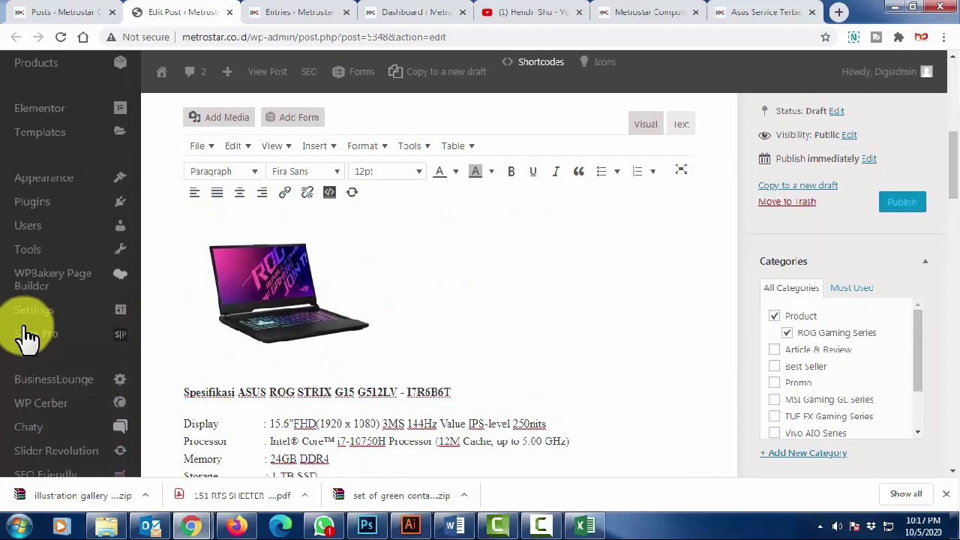
pyautogui.scroll(2, 26, 338)
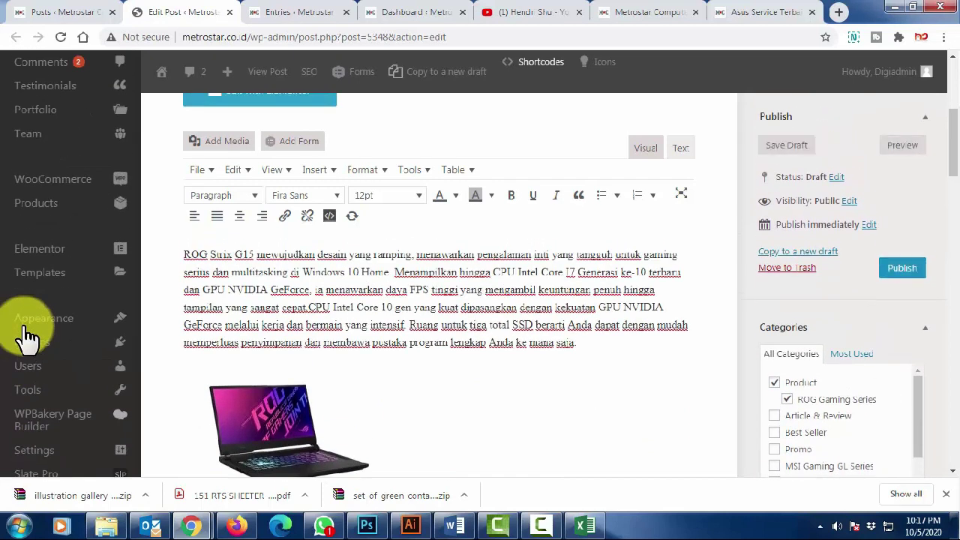
pyautogui.scroll(2, 26, 337)
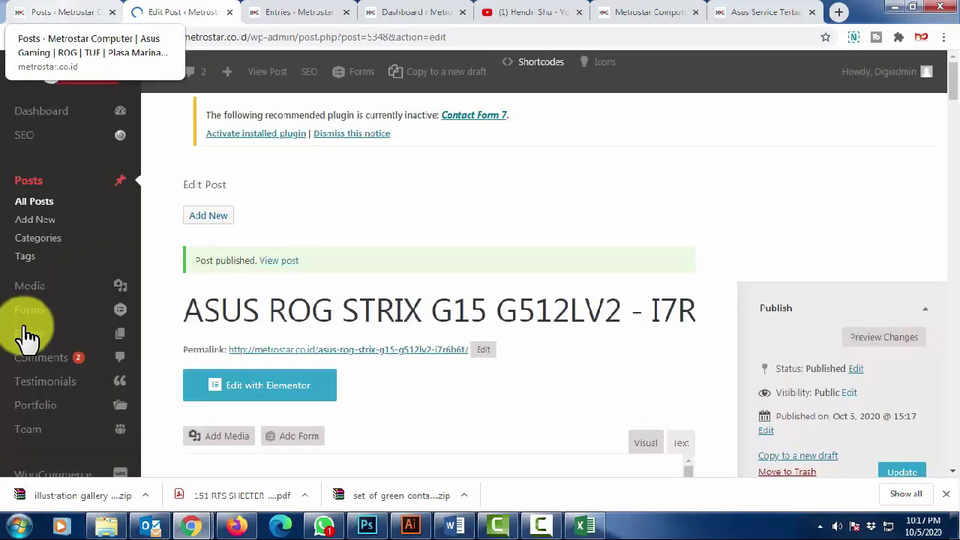
pyautogui.click(63, 12)
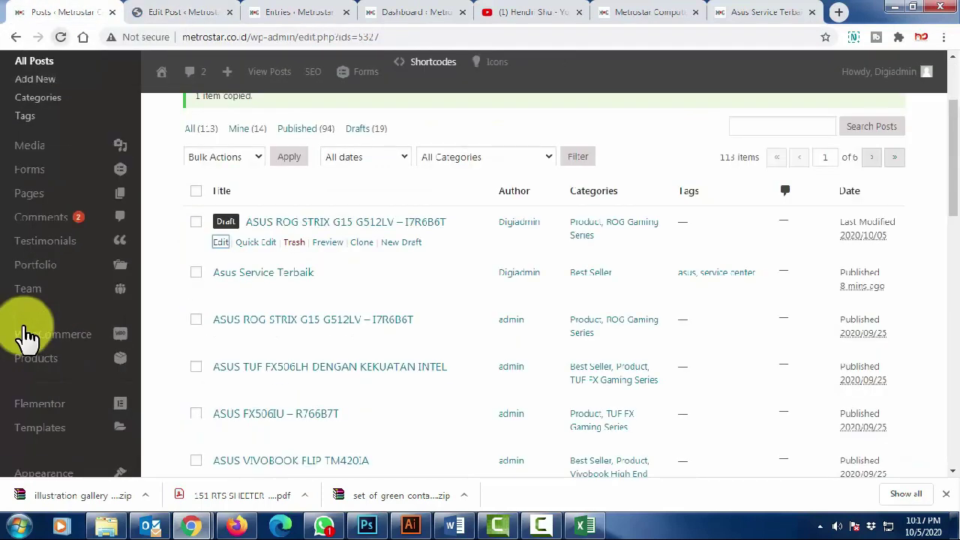
# Refresh the posts list and move the Asus Service Terbaik and ASUS ROG STRIX G15 G512LV2 posts to the Trash.
pyautogui.click(61, 37)
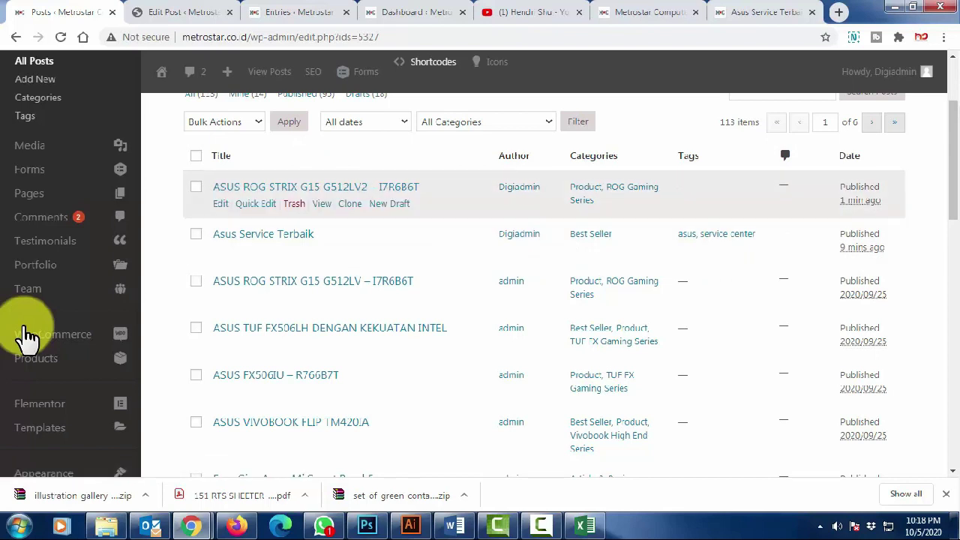
pyautogui.scroll(2, 28, 339)
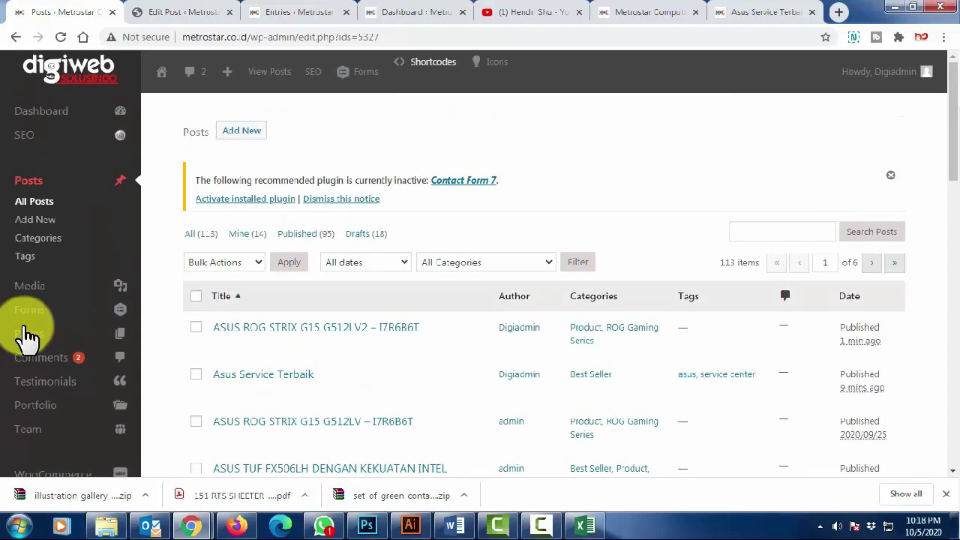
pyautogui.scroll(-2, 28, 339)
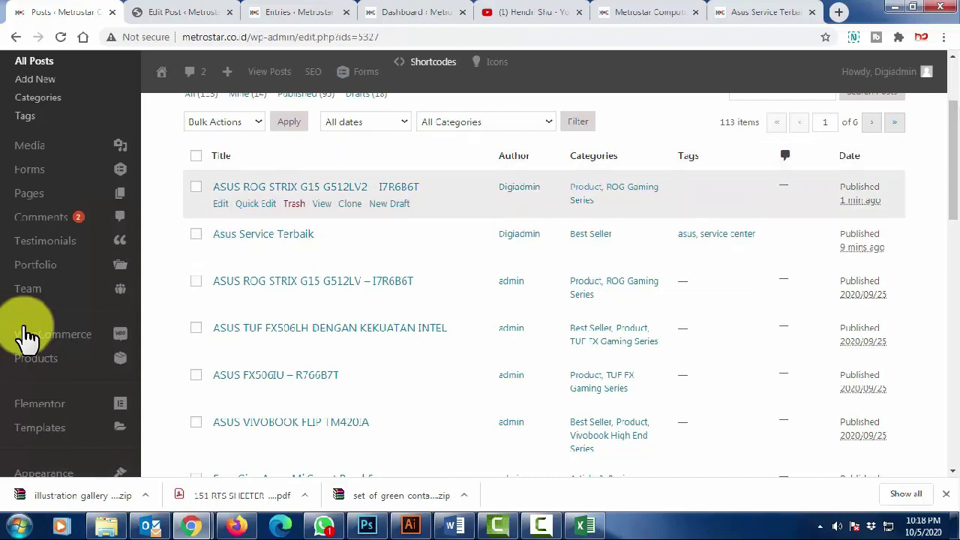
pyautogui.click(294, 250)
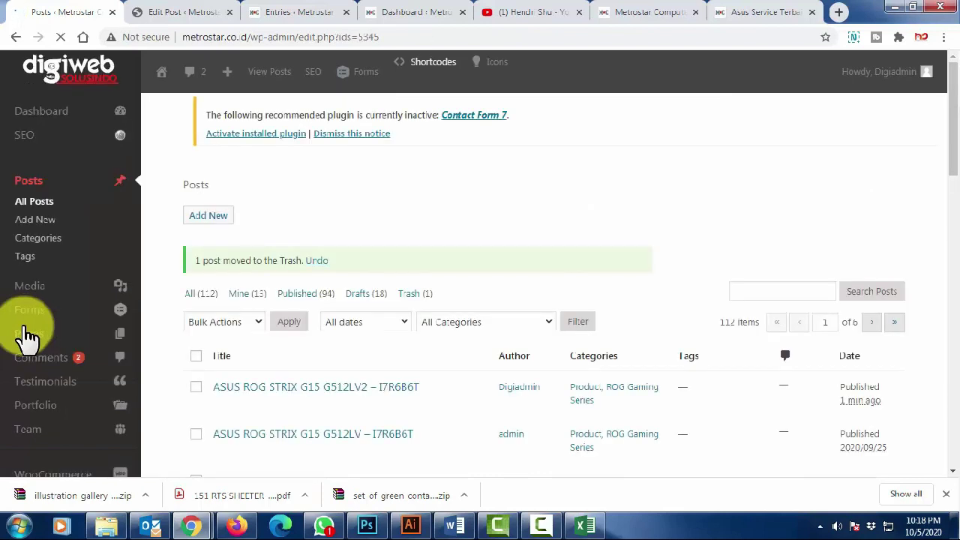
pyautogui.scroll(-2, 294, 240)
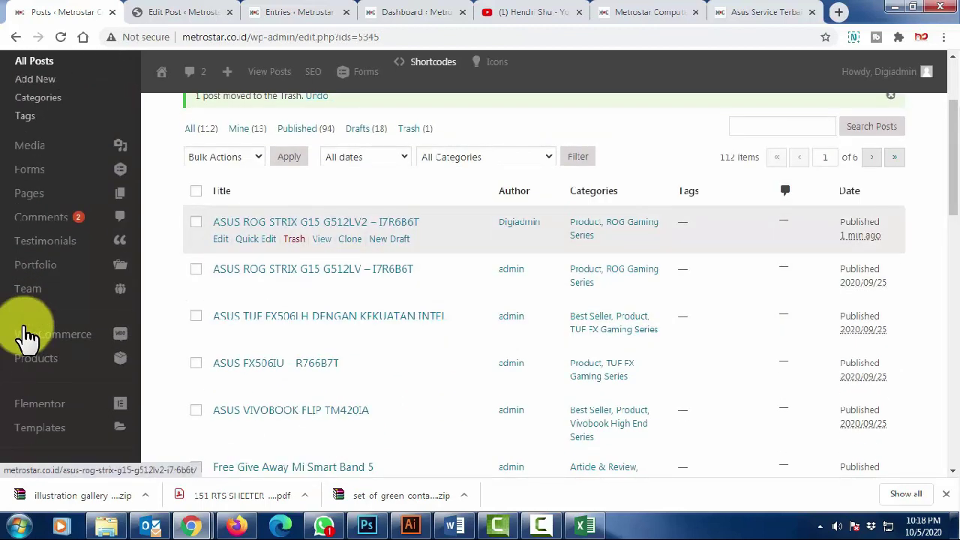
pyautogui.click(294, 240)
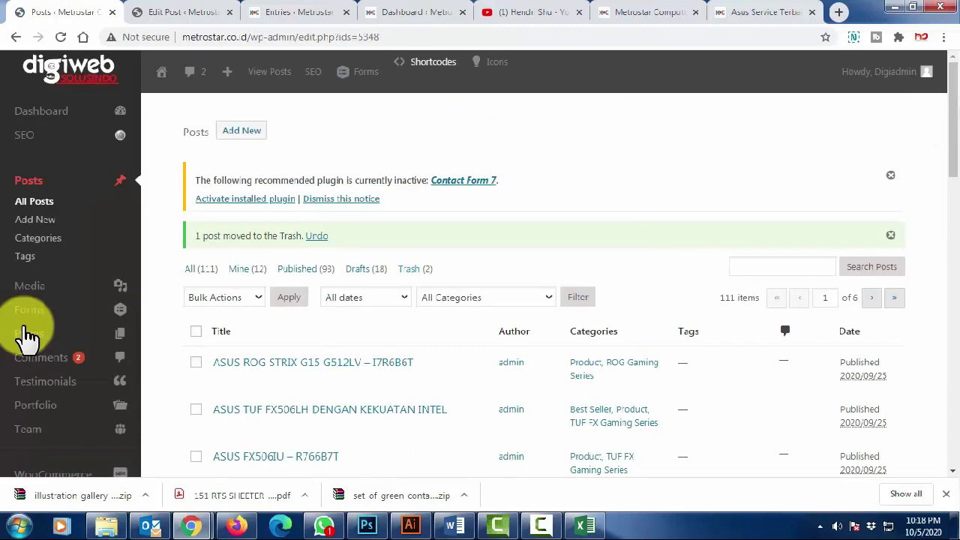
# Permanently delete both trashed posts with one bulk action in the Trash view.
pyautogui.click(414, 268)
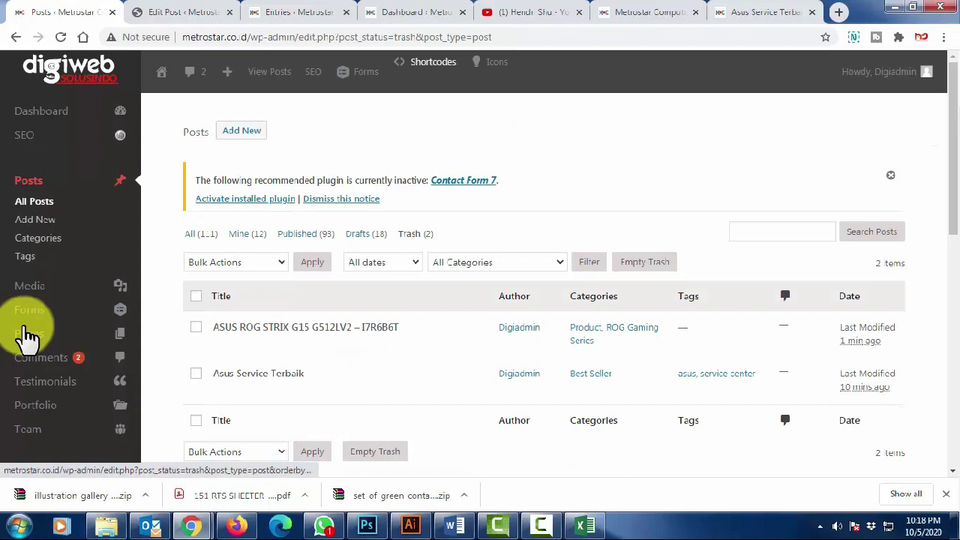
pyautogui.click(196, 298)
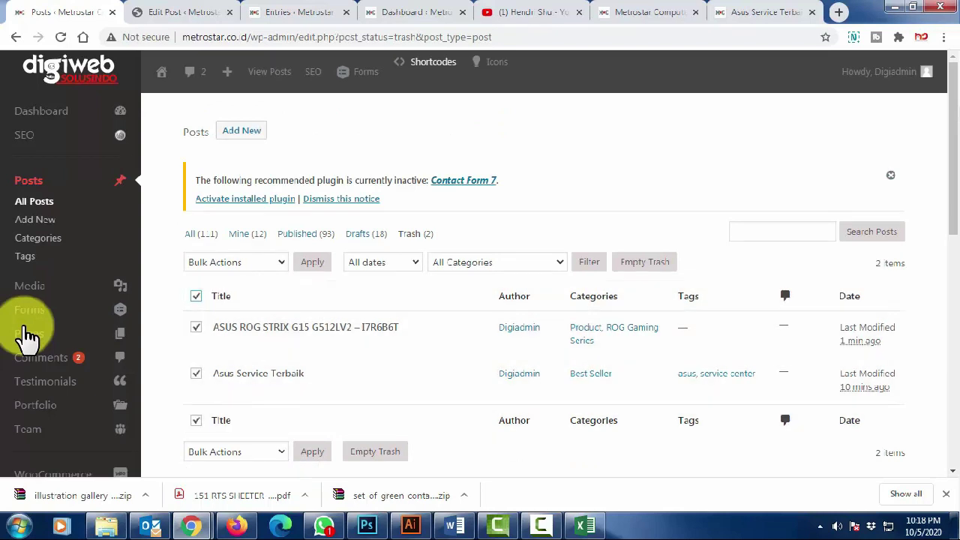
pyautogui.click(235, 262)
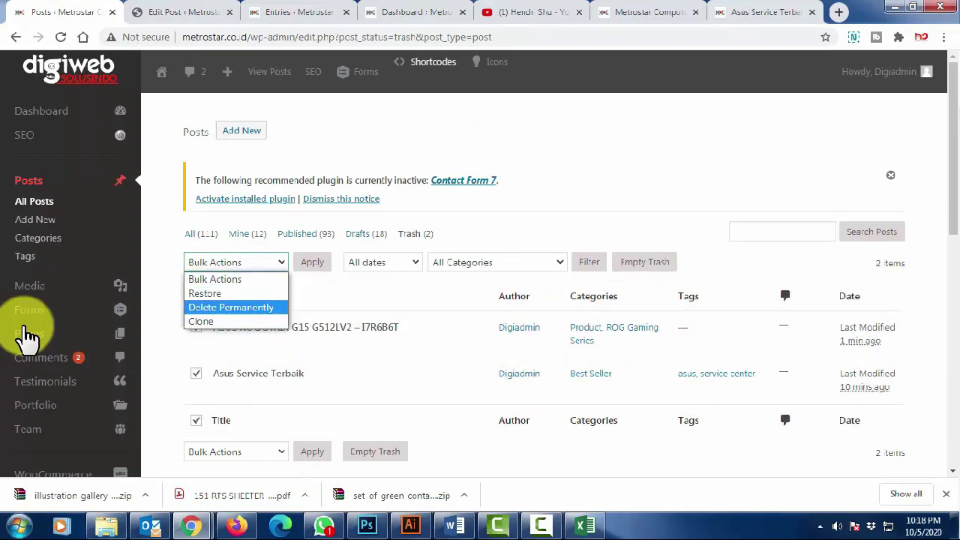
pyautogui.click(230, 307)
pyautogui.click(313, 262)
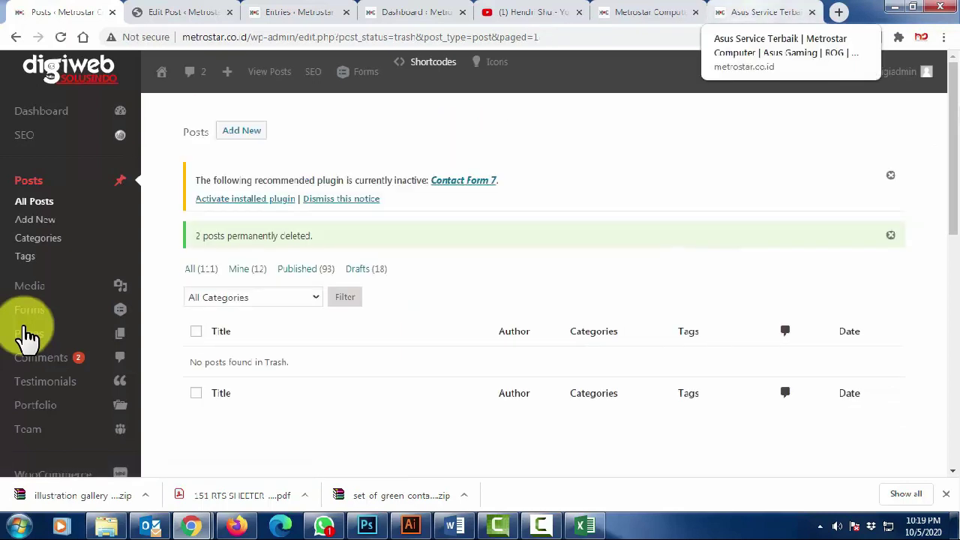
# Go from the live Asus Service Terbaik post page to the Metrostar Computer home page.
pyautogui.click(765, 12)
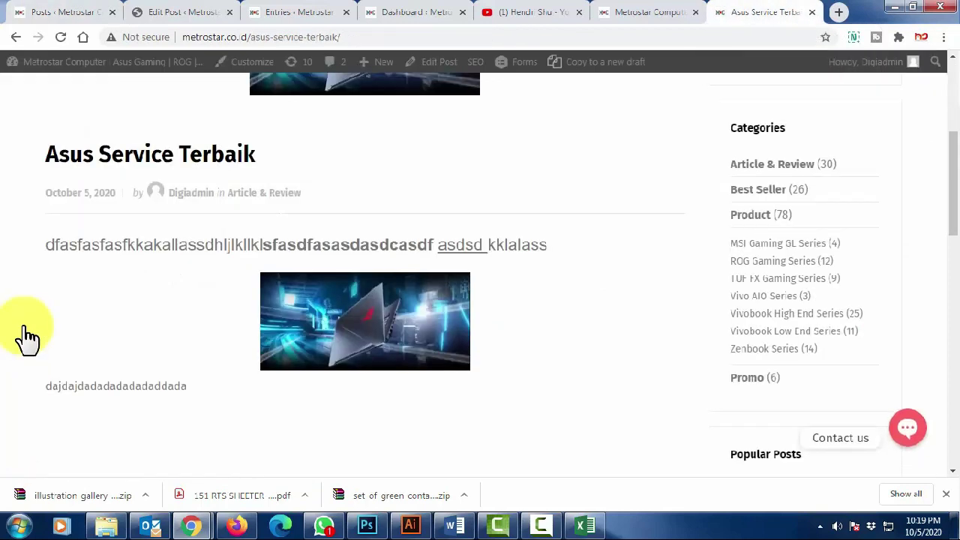
pyautogui.scroll(4, 24, 329)
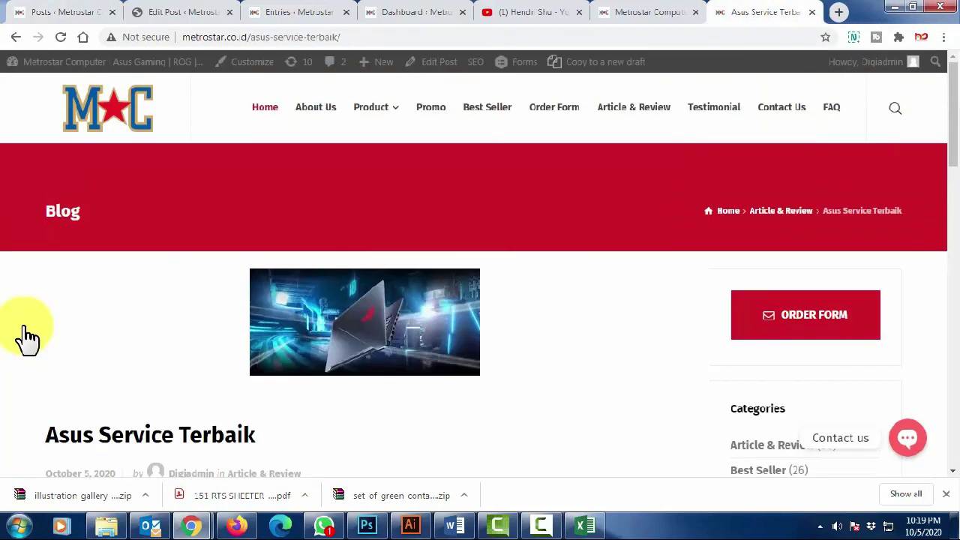
pyautogui.click(265, 108)
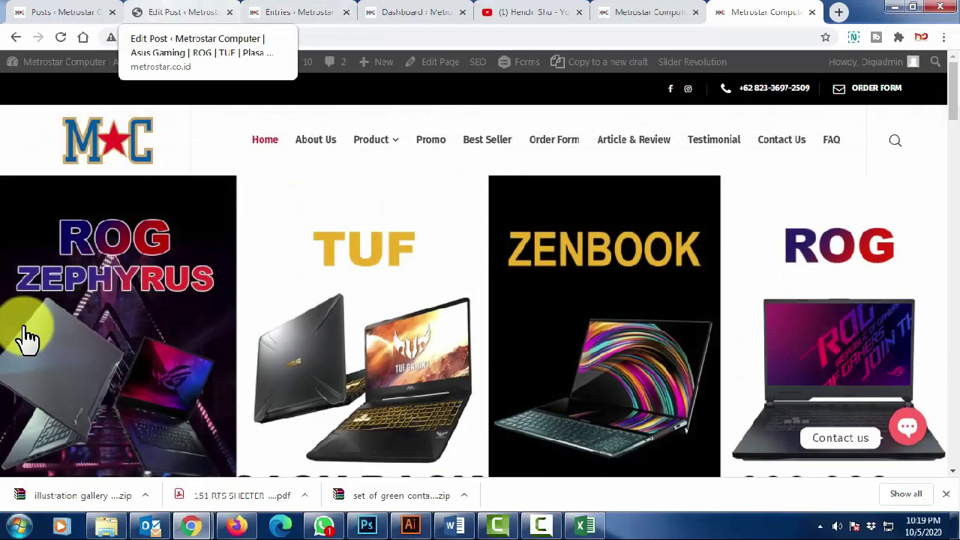
# Close the browser tab editing the ASUS ROG STRIX G15 G512LV2 post and return to the Posts admin page.
pyautogui.click(184, 12)
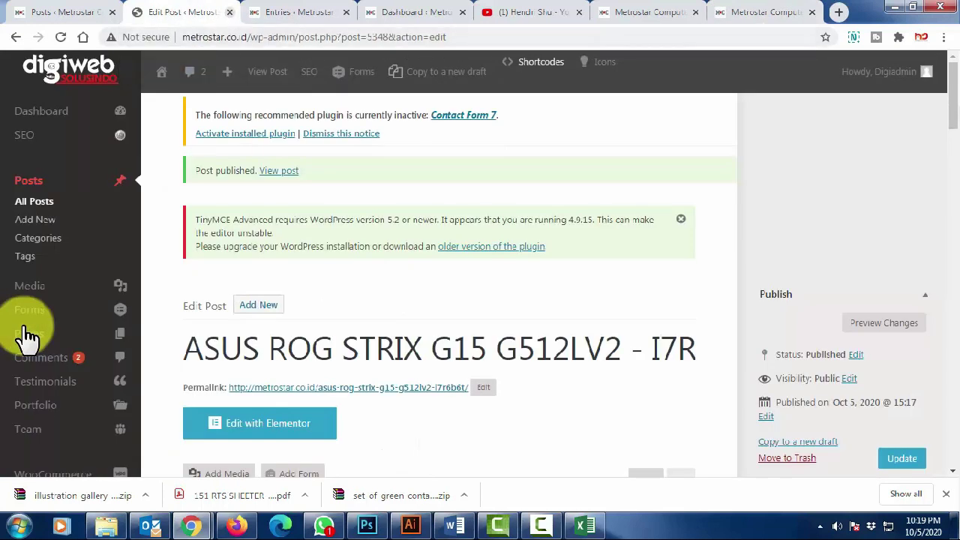
pyautogui.click(230, 12)
pyautogui.click(64, 12)
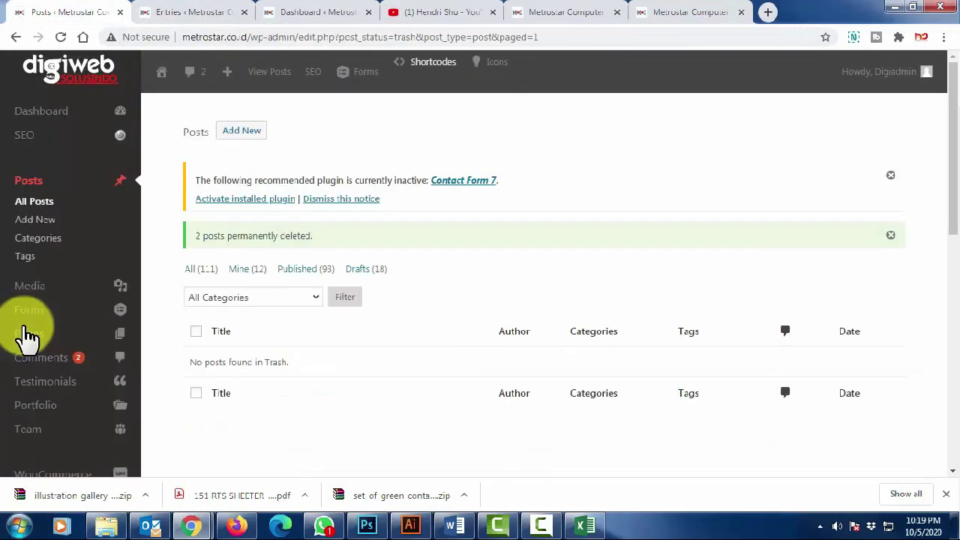
pyautogui.moveTo(29, 315)
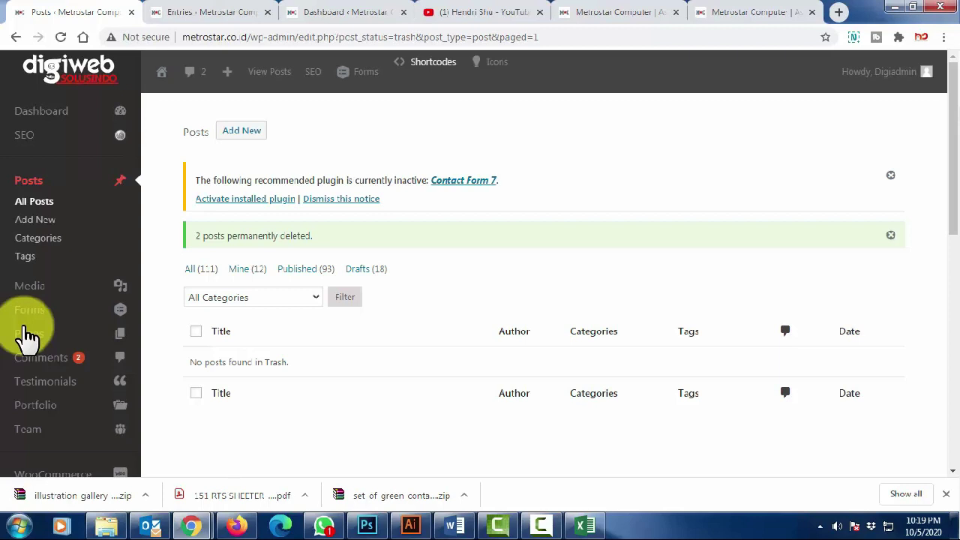
pyautogui.scroll(-8, 26, 334)
pyautogui.scroll(6, 28, 336)
pyautogui.scroll(3, 27, 334)
pyautogui.scroll(-8, 26, 336)
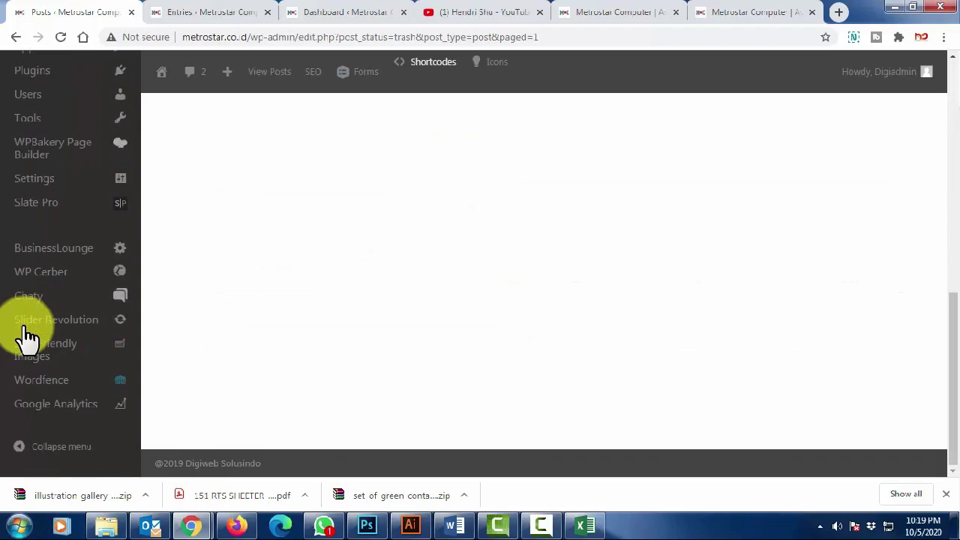
pyautogui.scroll(8, 26, 334)
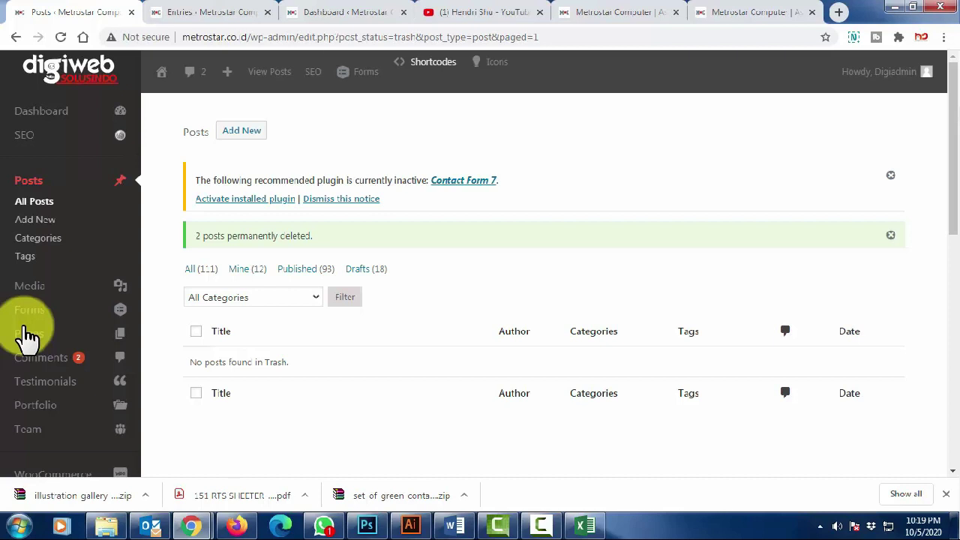
# Look over the open Contact Form entries, dashboard and live home page, finishing on the YouTube channel page.
pyautogui.hotkey('ctrl', 'Tab')
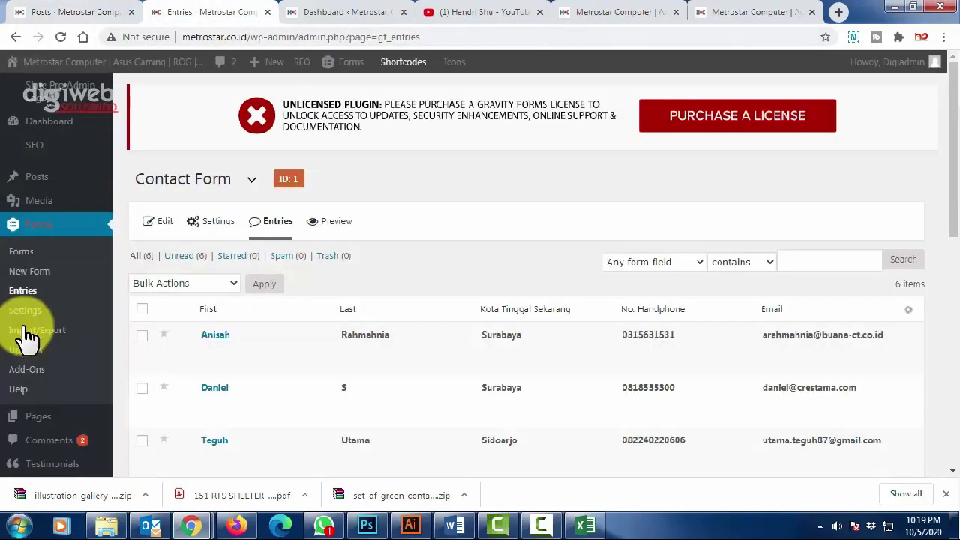
pyautogui.hotkey('ctrl', 'Tab')
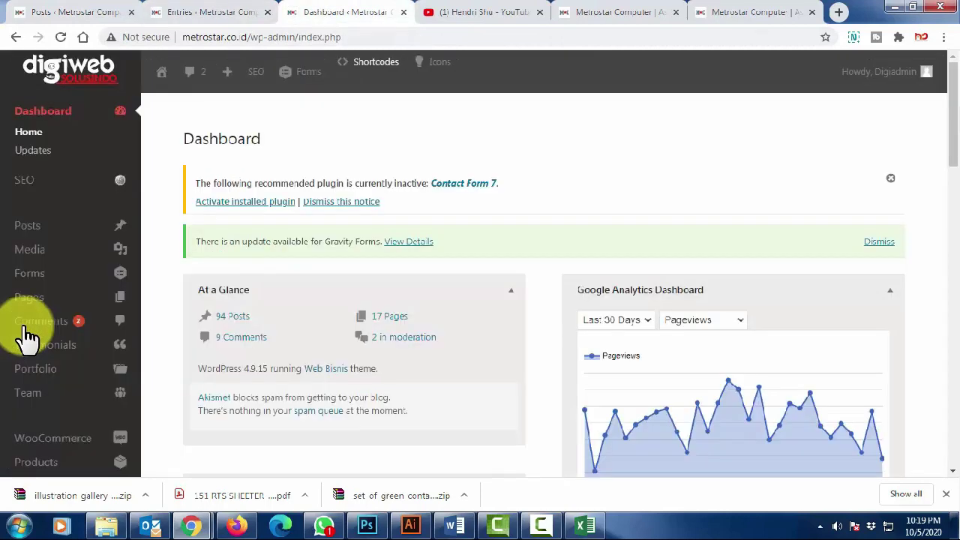
pyautogui.hotkey('ctrl', 'Tab')
pyautogui.hotkey('ctrl', 'Tab')
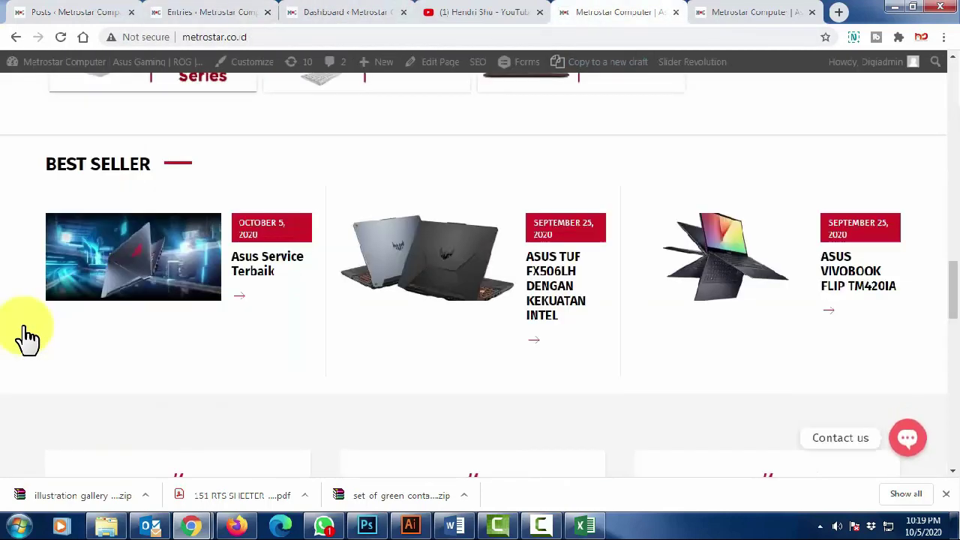
pyautogui.scroll(5, 24, 328)
pyautogui.scroll(4, 24, 330)
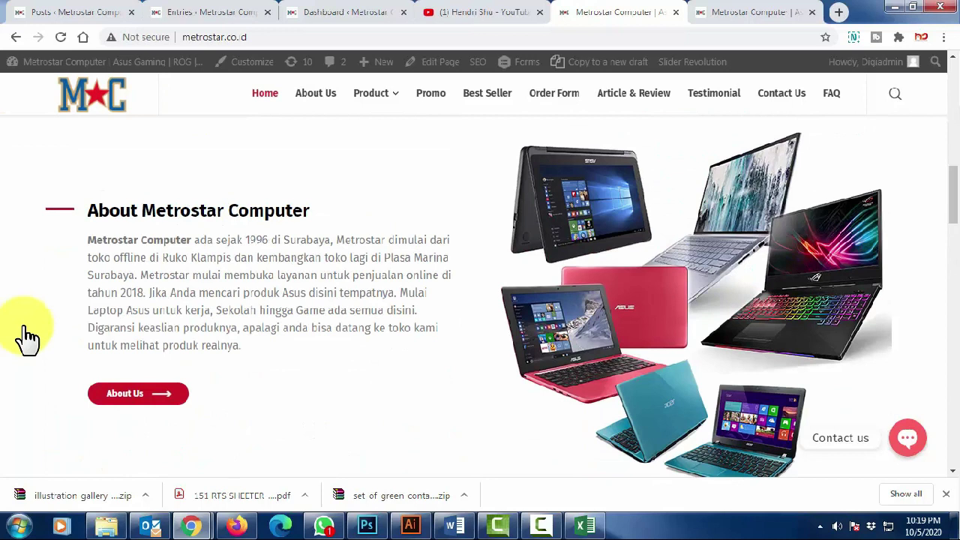
pyautogui.hotkey('ctrl', 'shift', 'Tab')
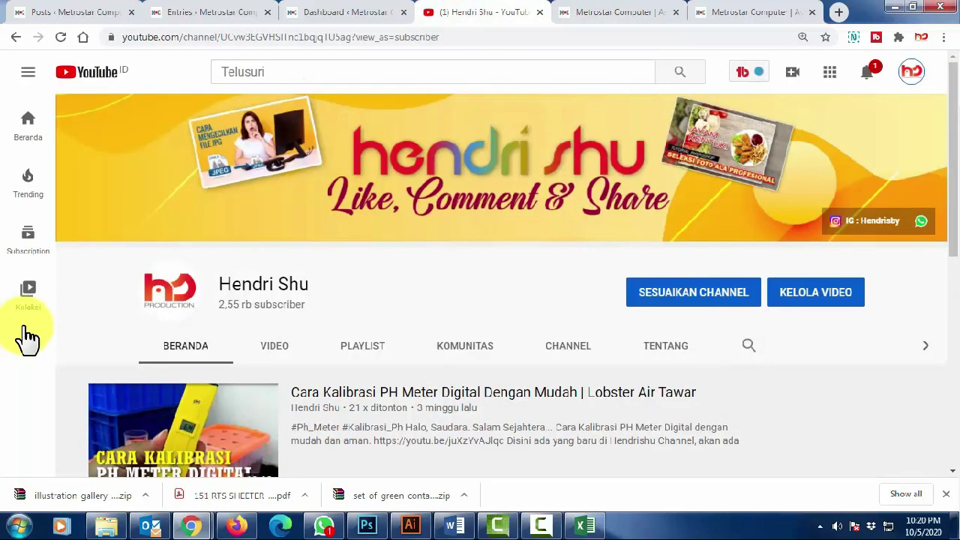